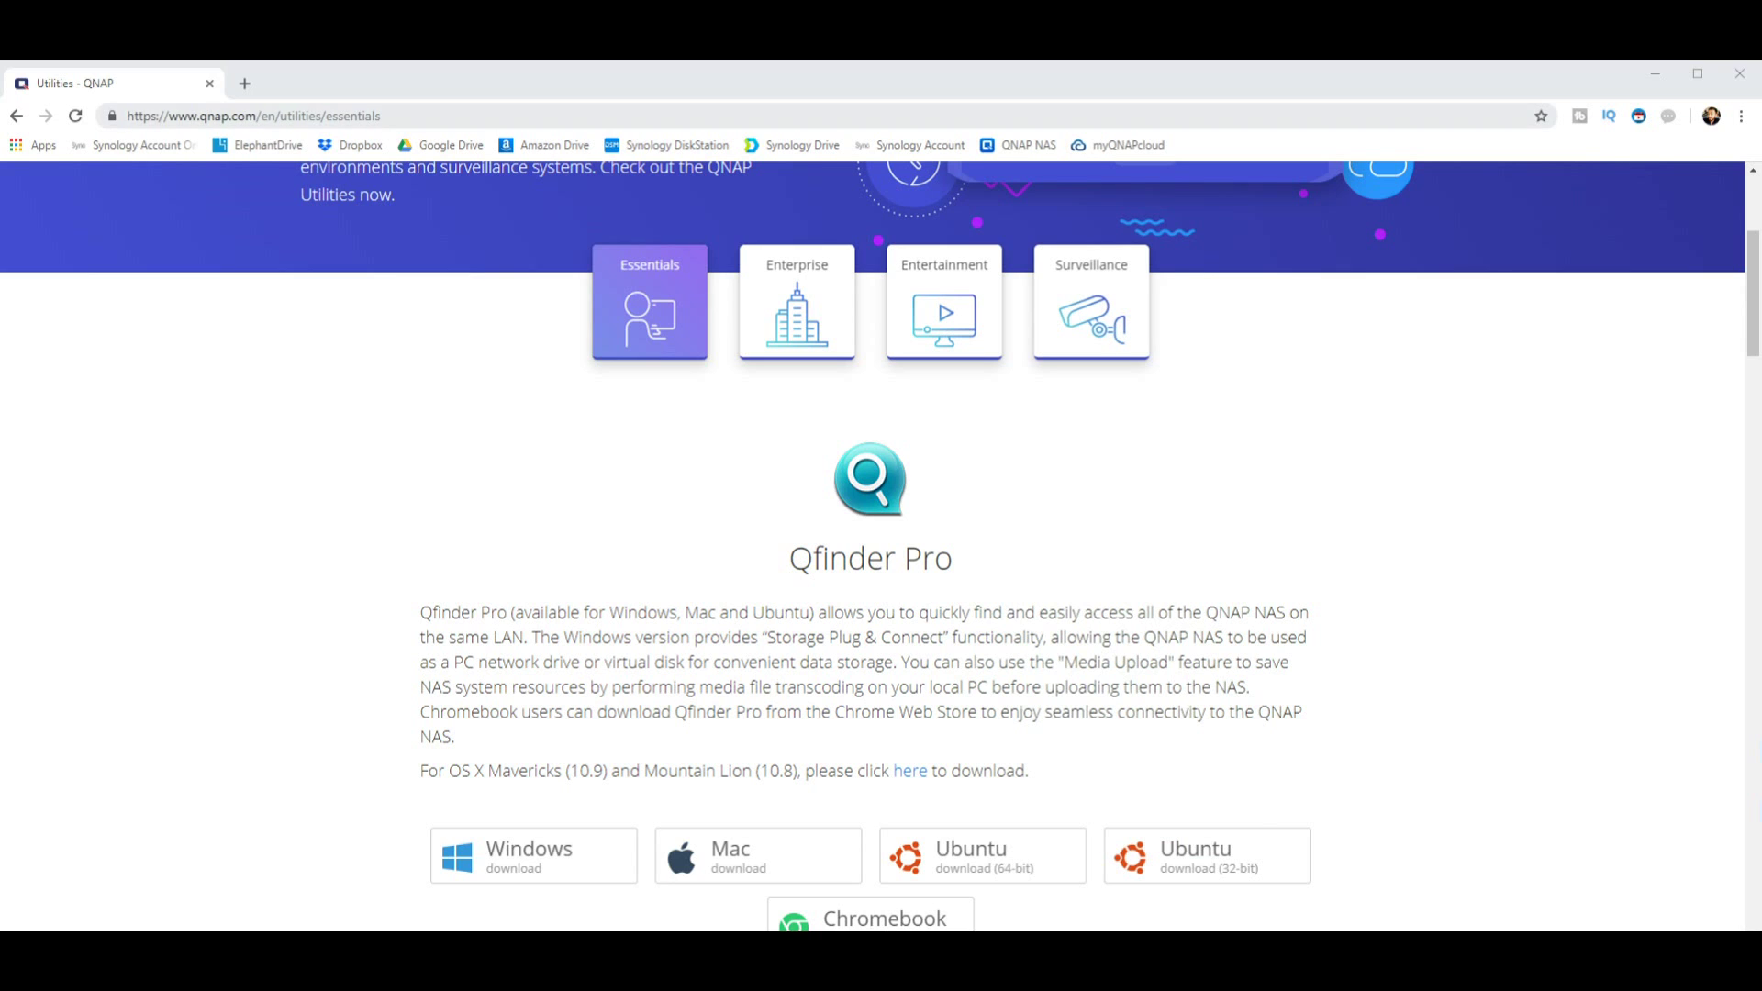
drag(261, 116, 215, 116)
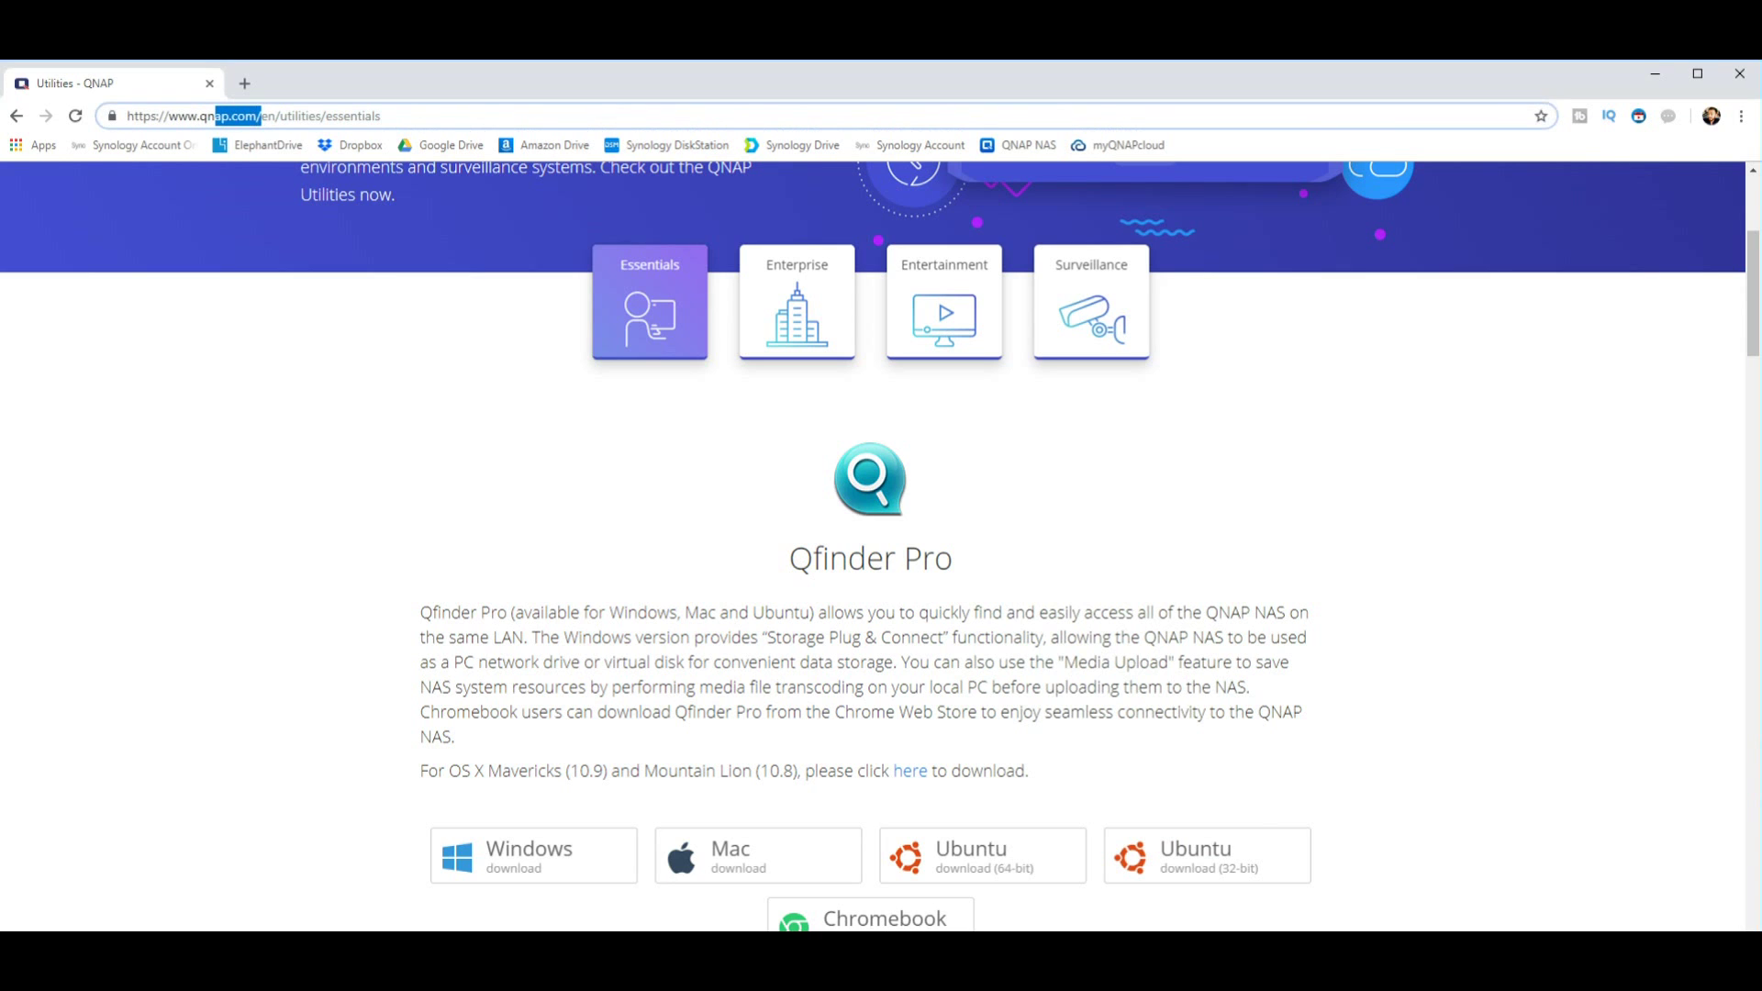
drag(790, 557, 952, 558)
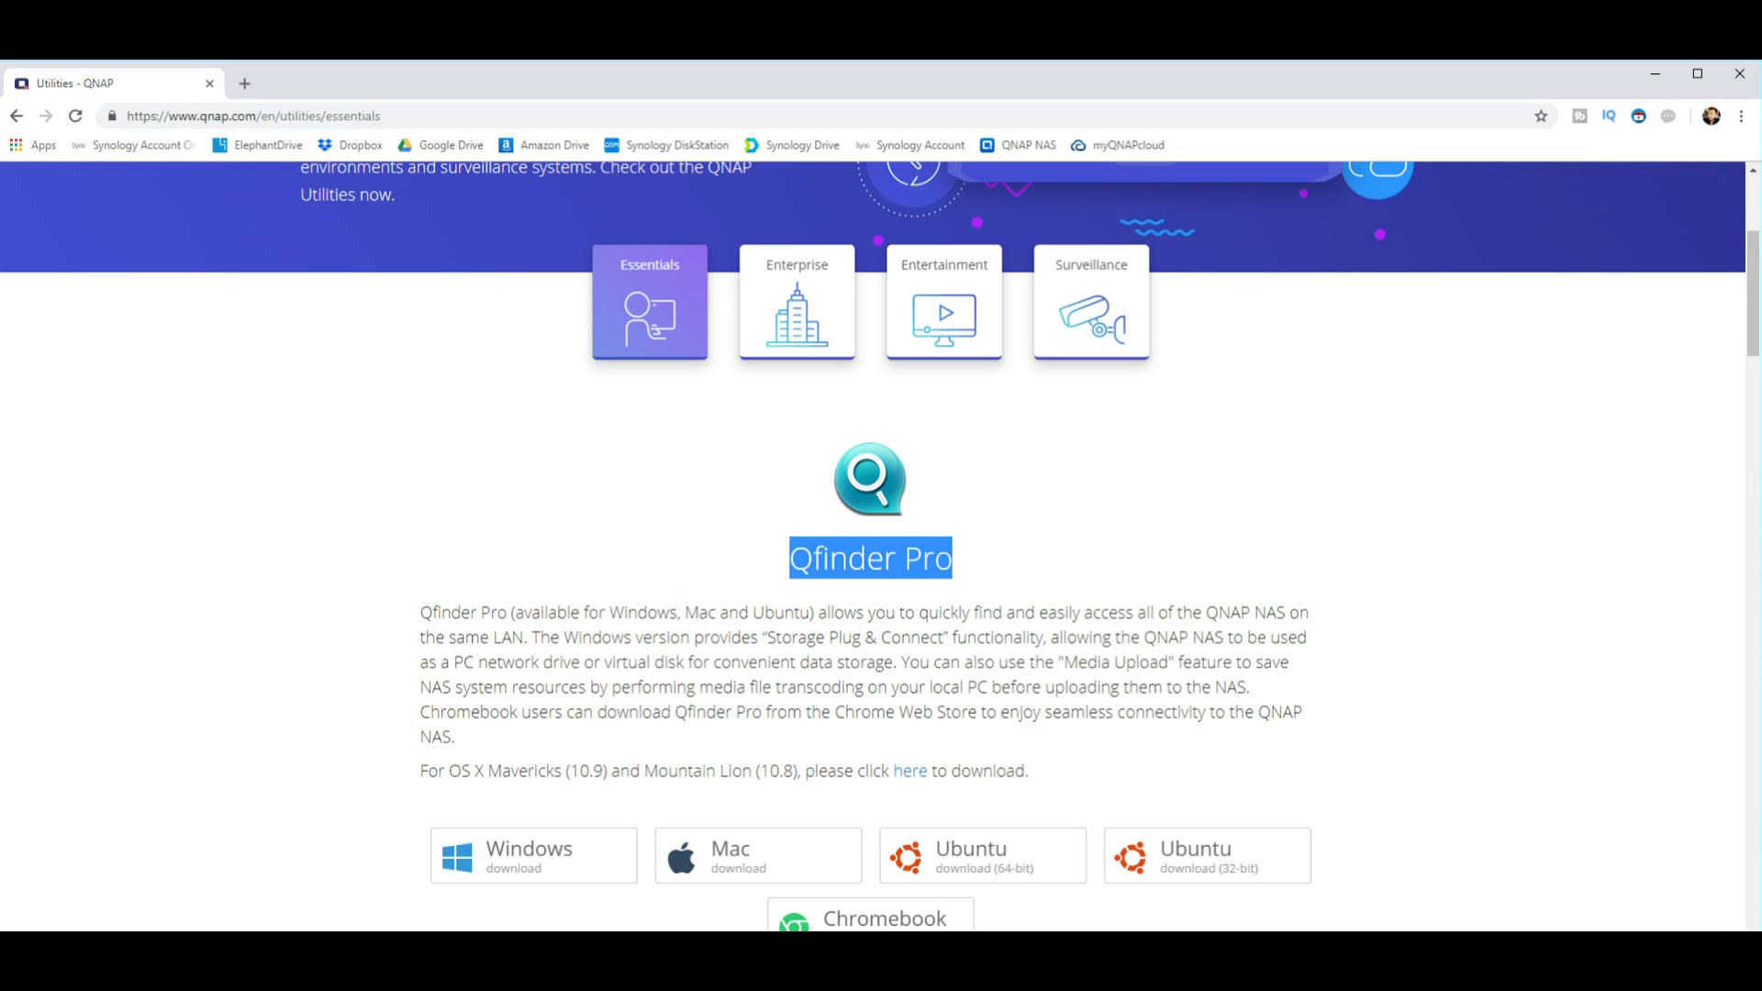
click(953, 558)
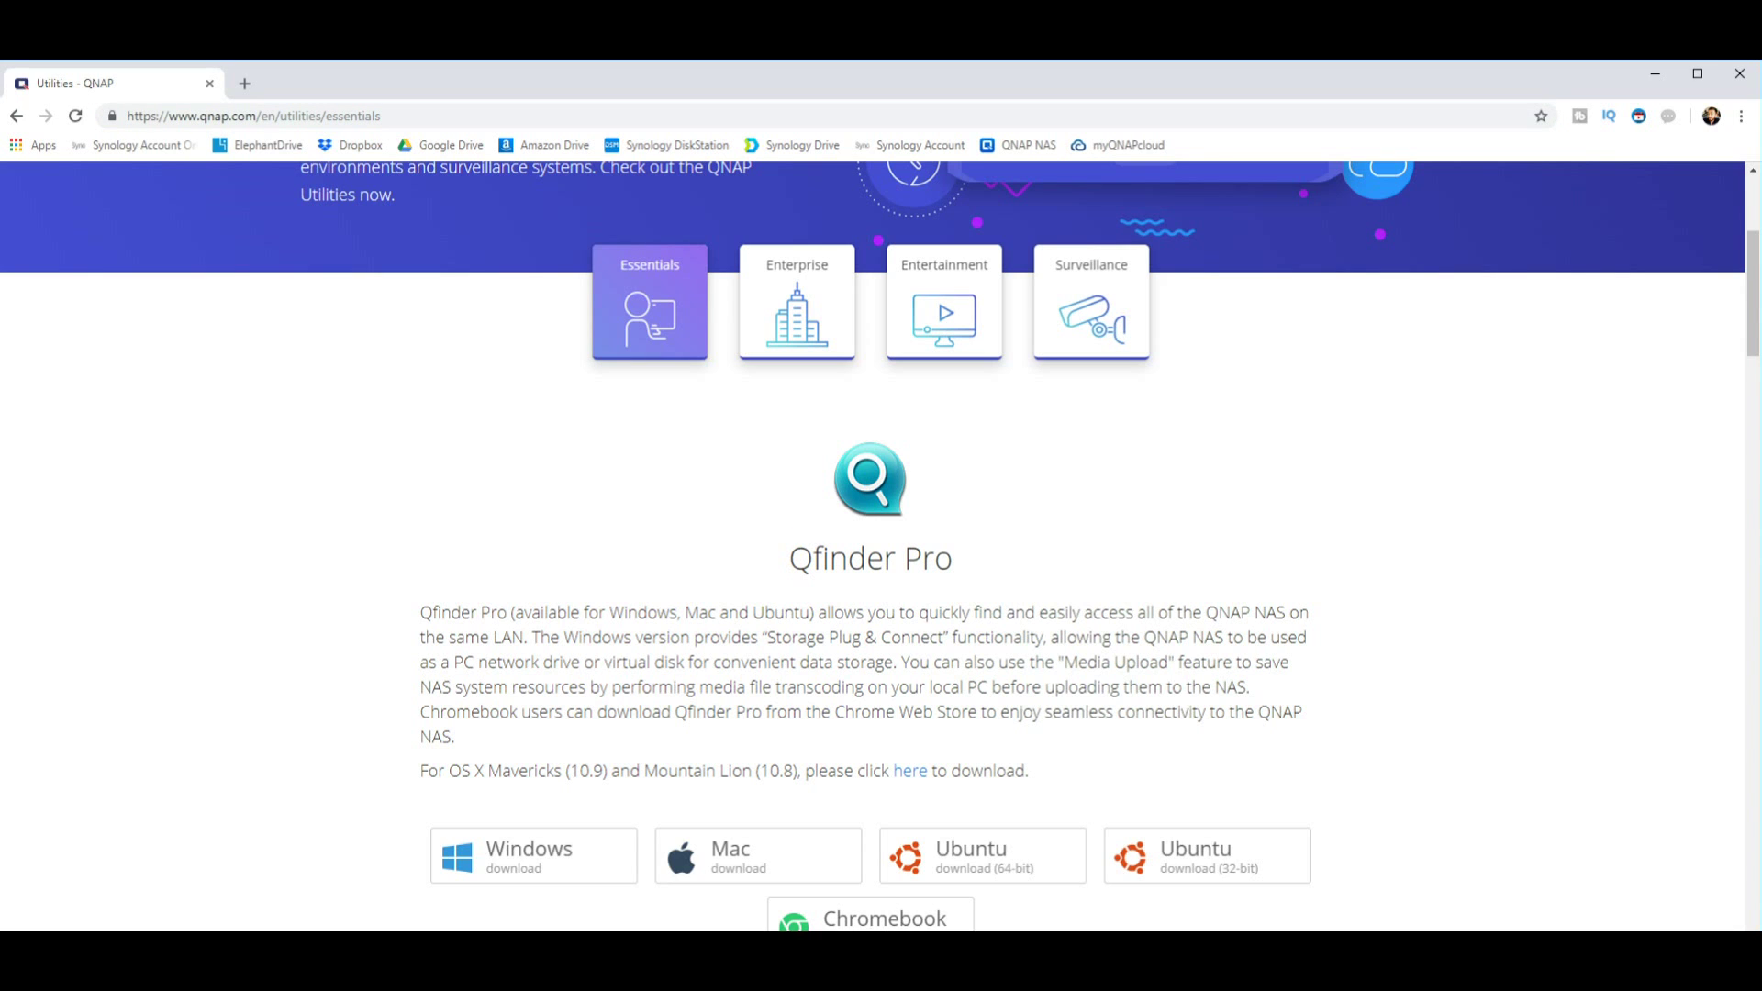
scroll(872, 551, down, 2)
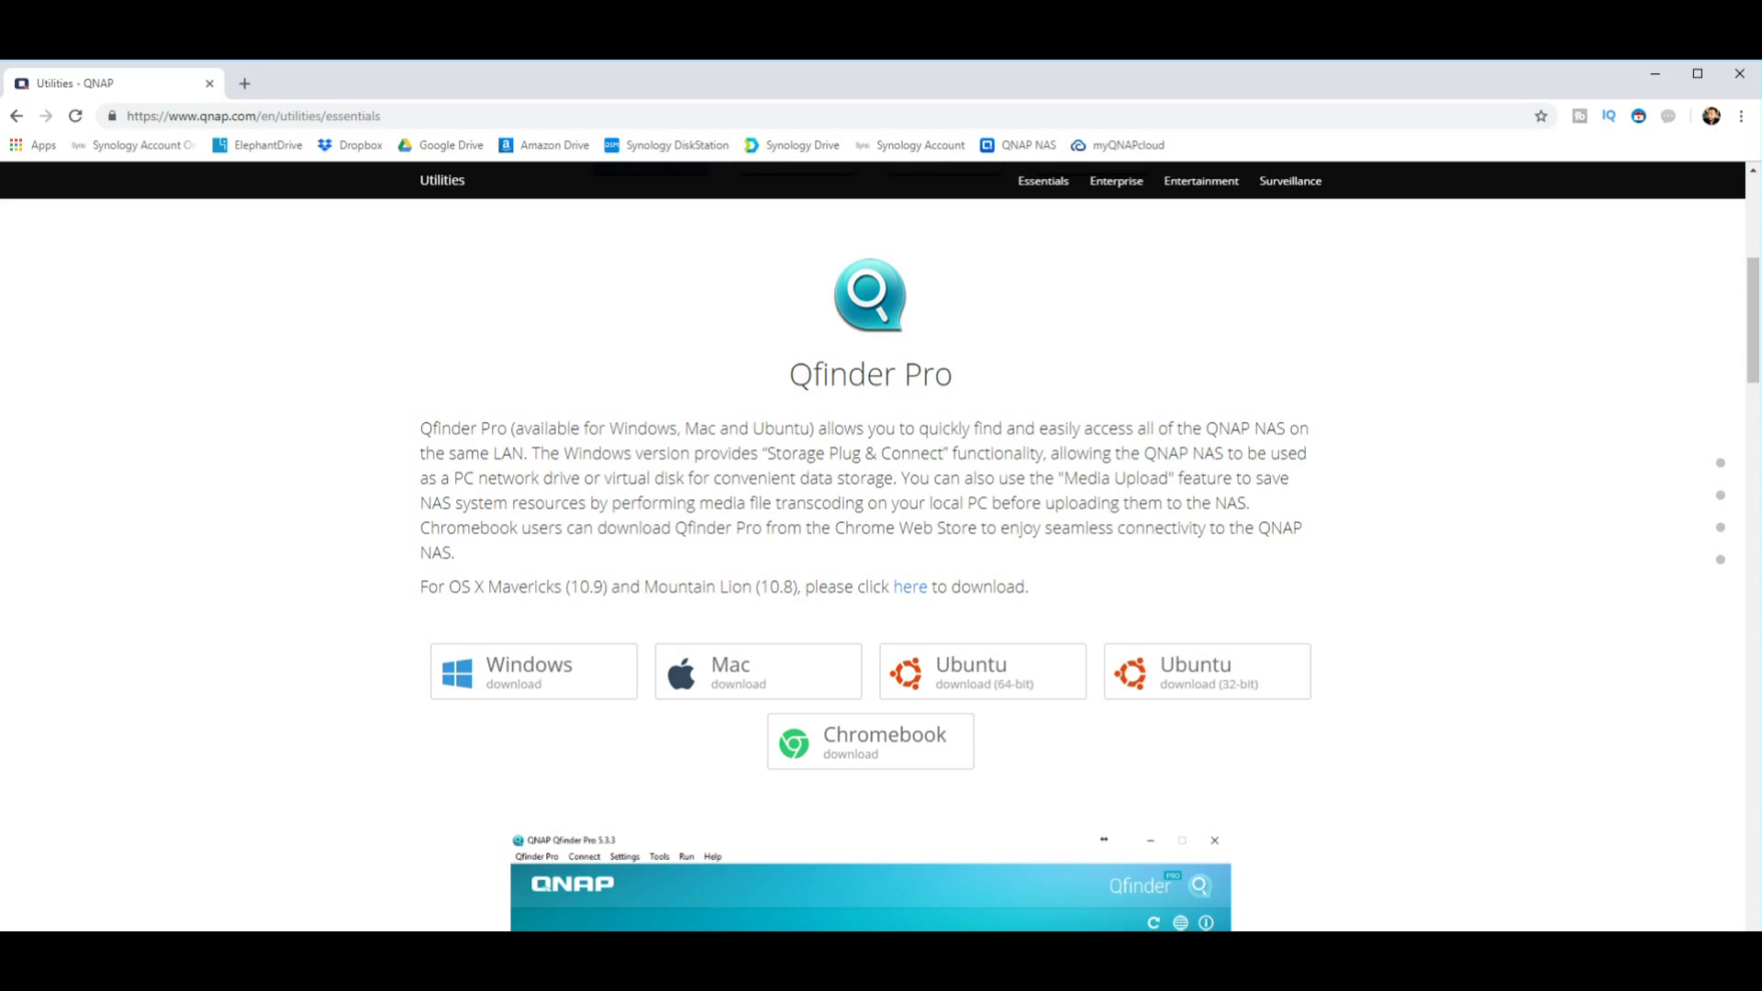
scroll(872, 551, down, 15)
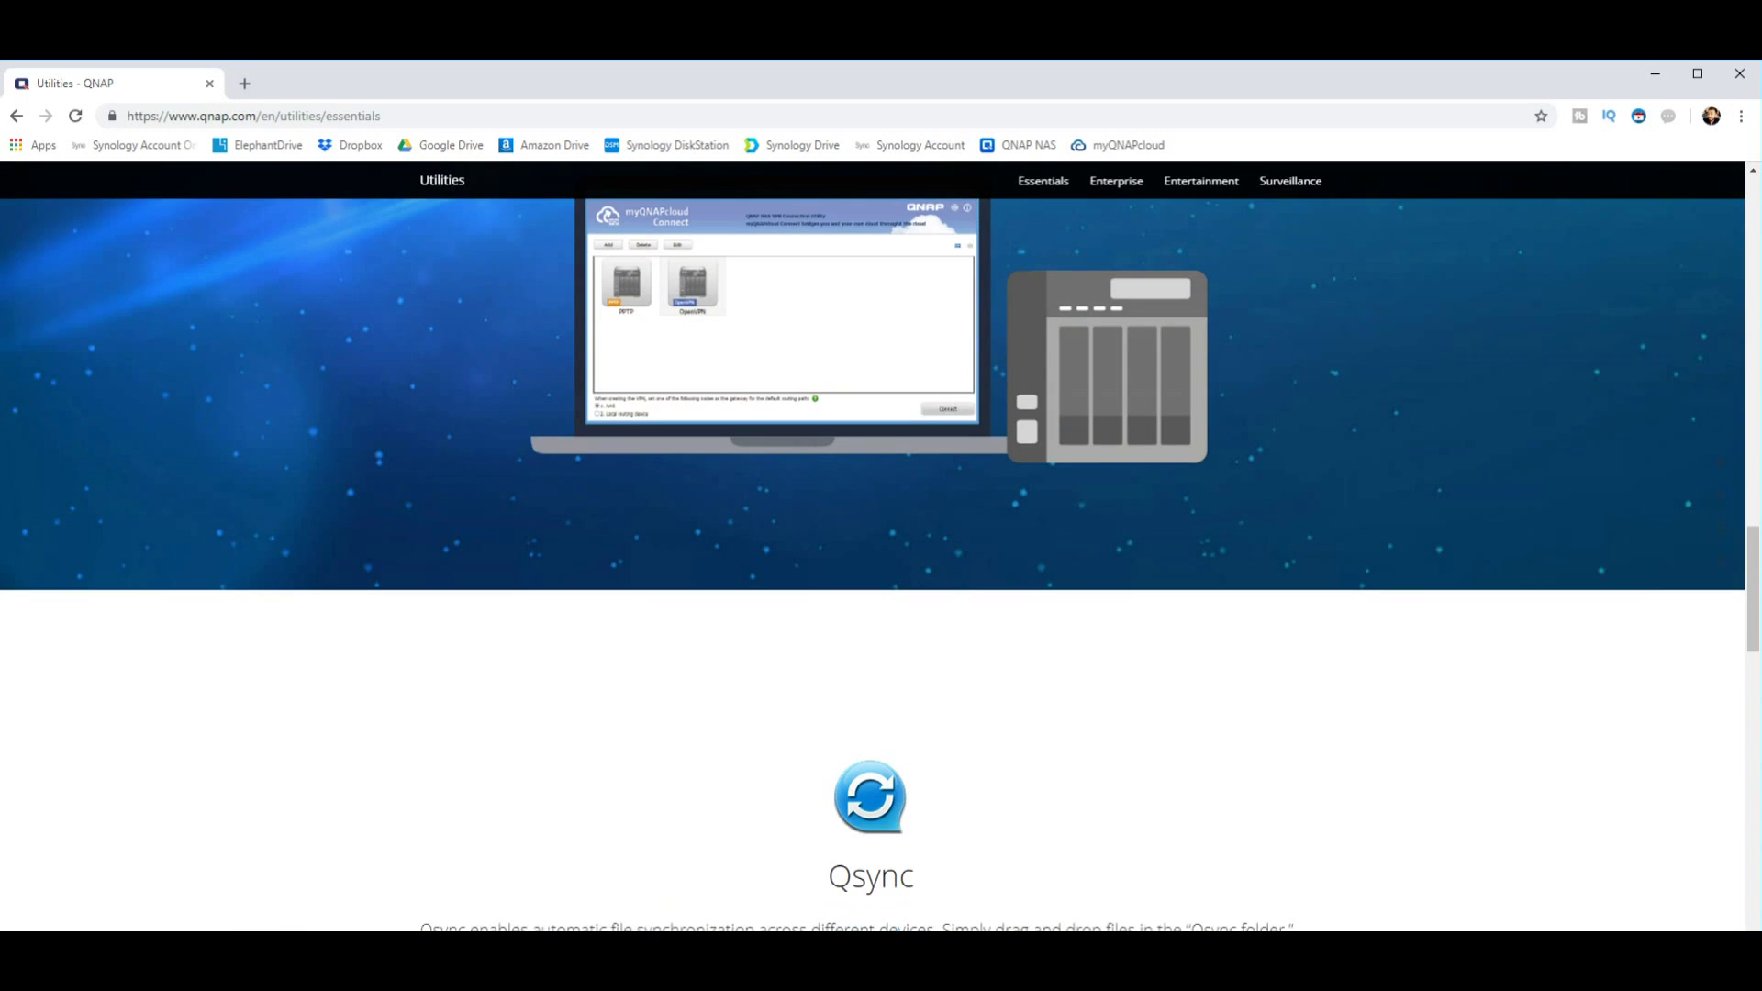
scroll(872, 532, up, 3)
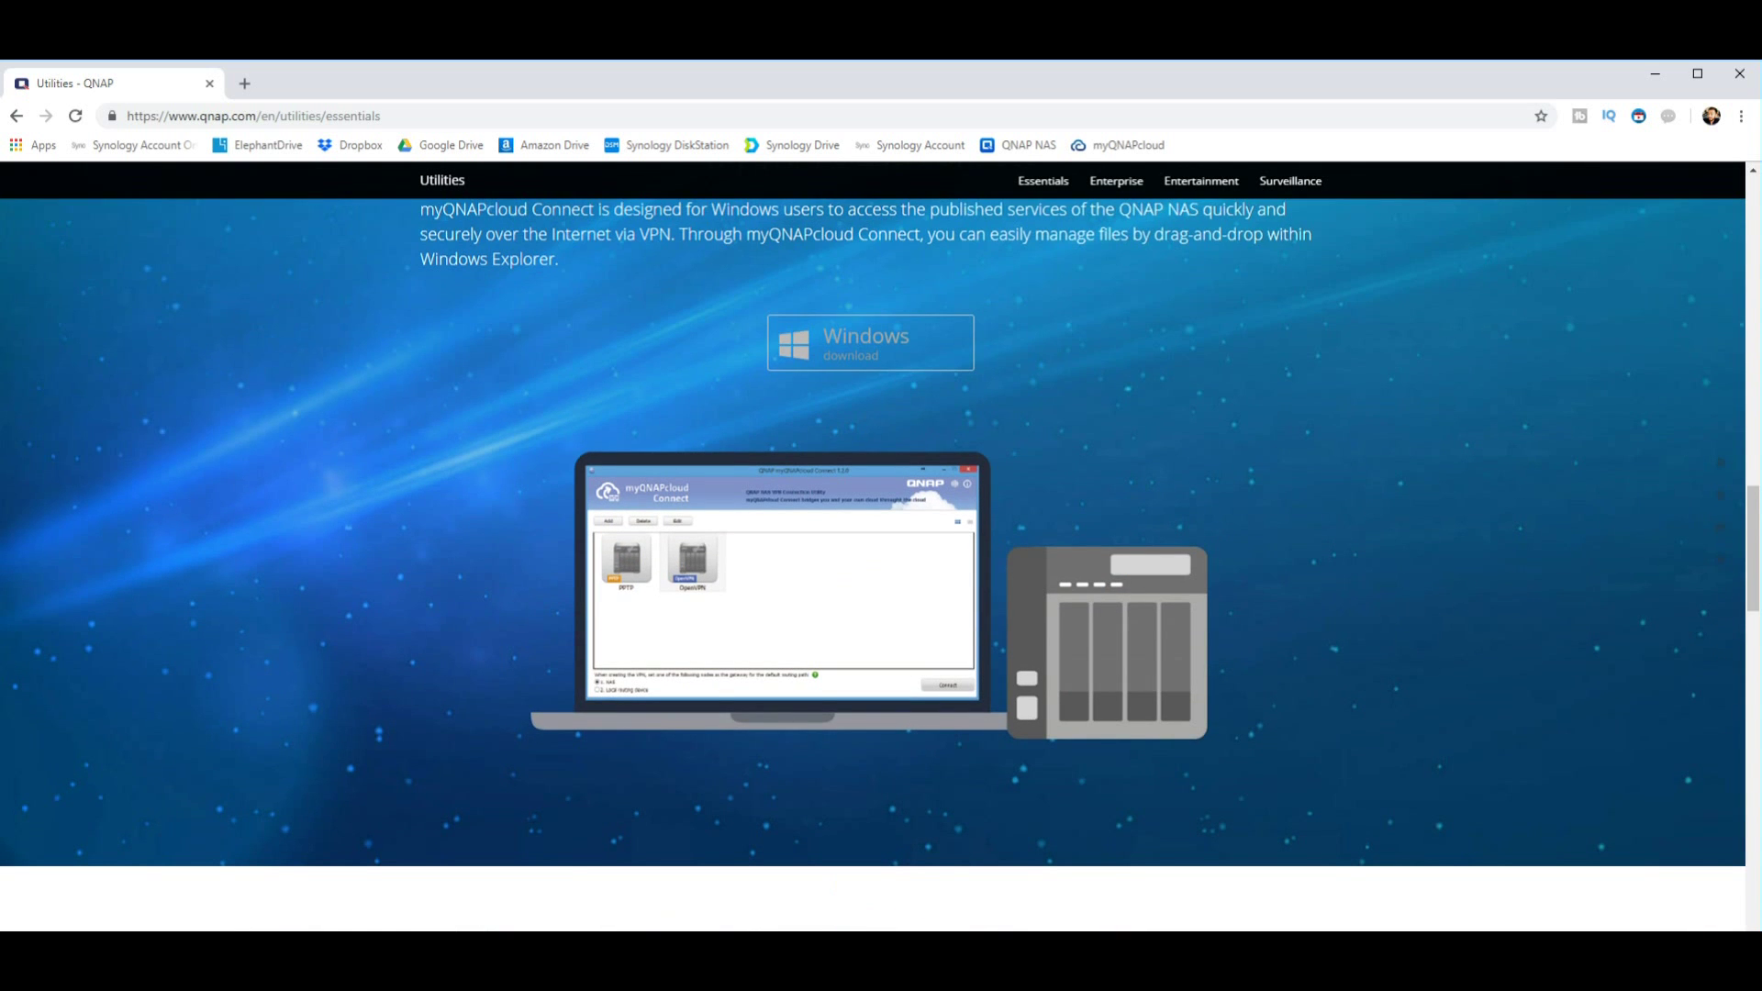
scroll(871, 551, up, 2)
scroll(872, 550, down, 3)
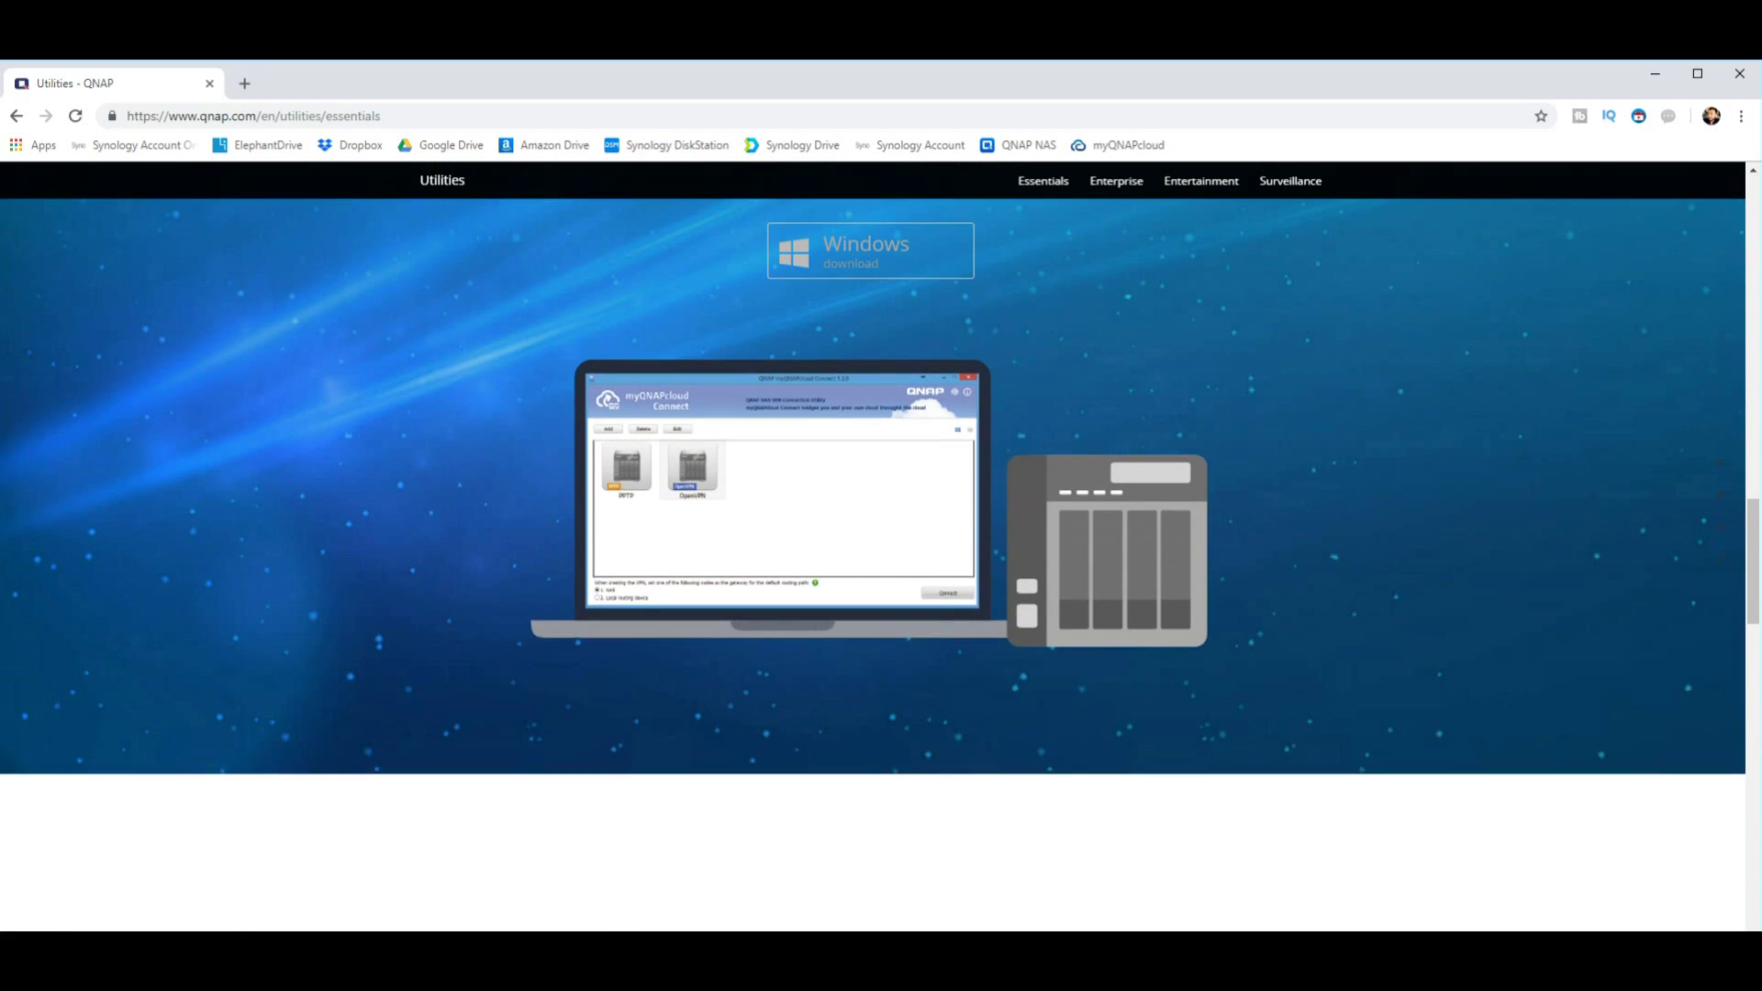
scroll(871, 550, up, 4)
scroll(872, 551, down, 1)
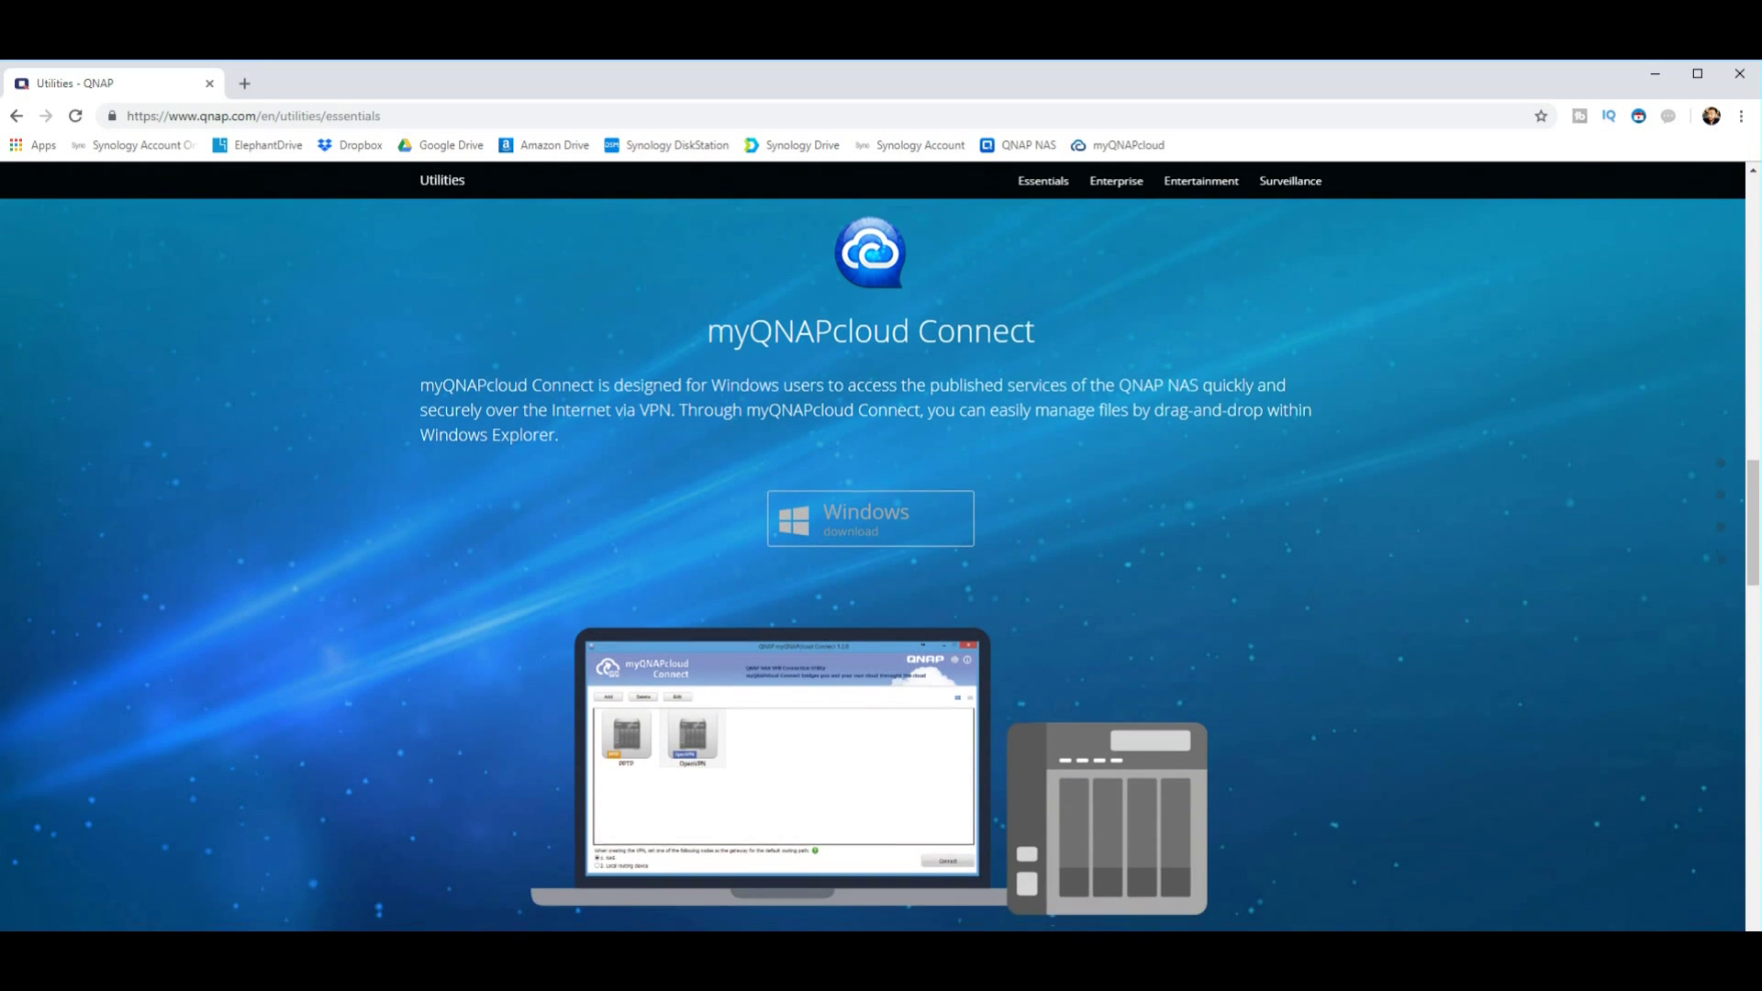
scroll(871, 551, down, 9)
scroll(871, 550, down, 3)
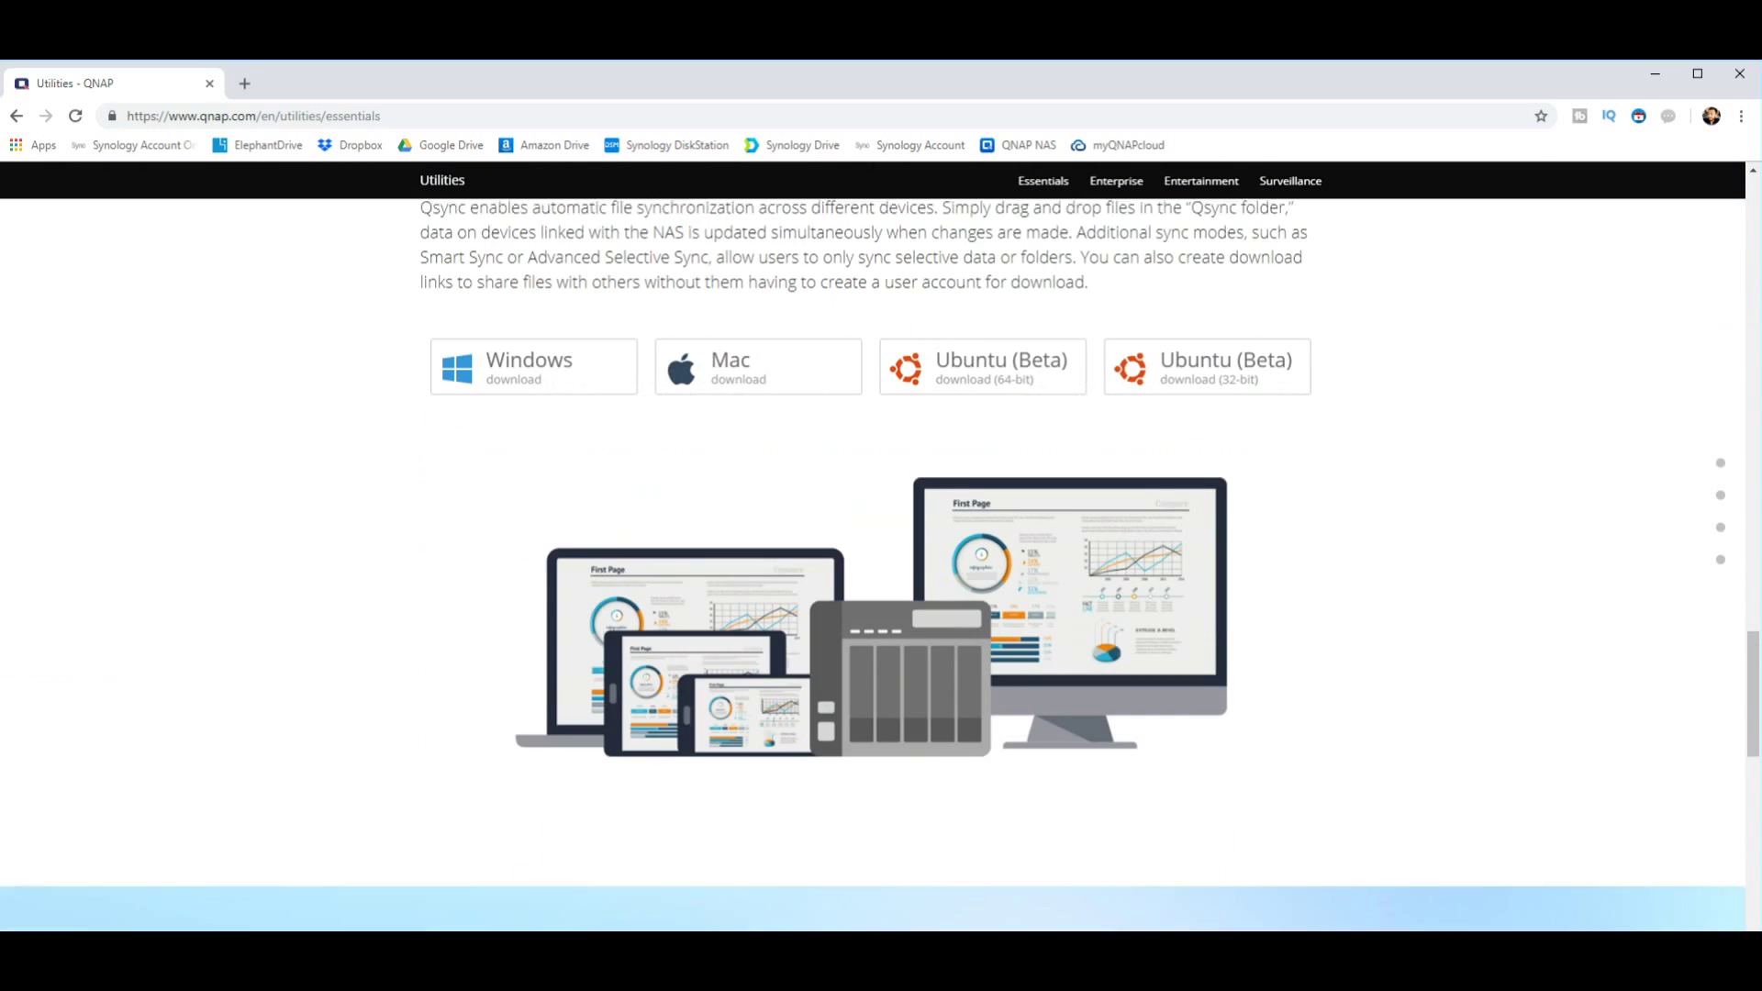
scroll(872, 551, down, 3)
scroll(871, 551, up, 5)
scroll(872, 551, up, 1)
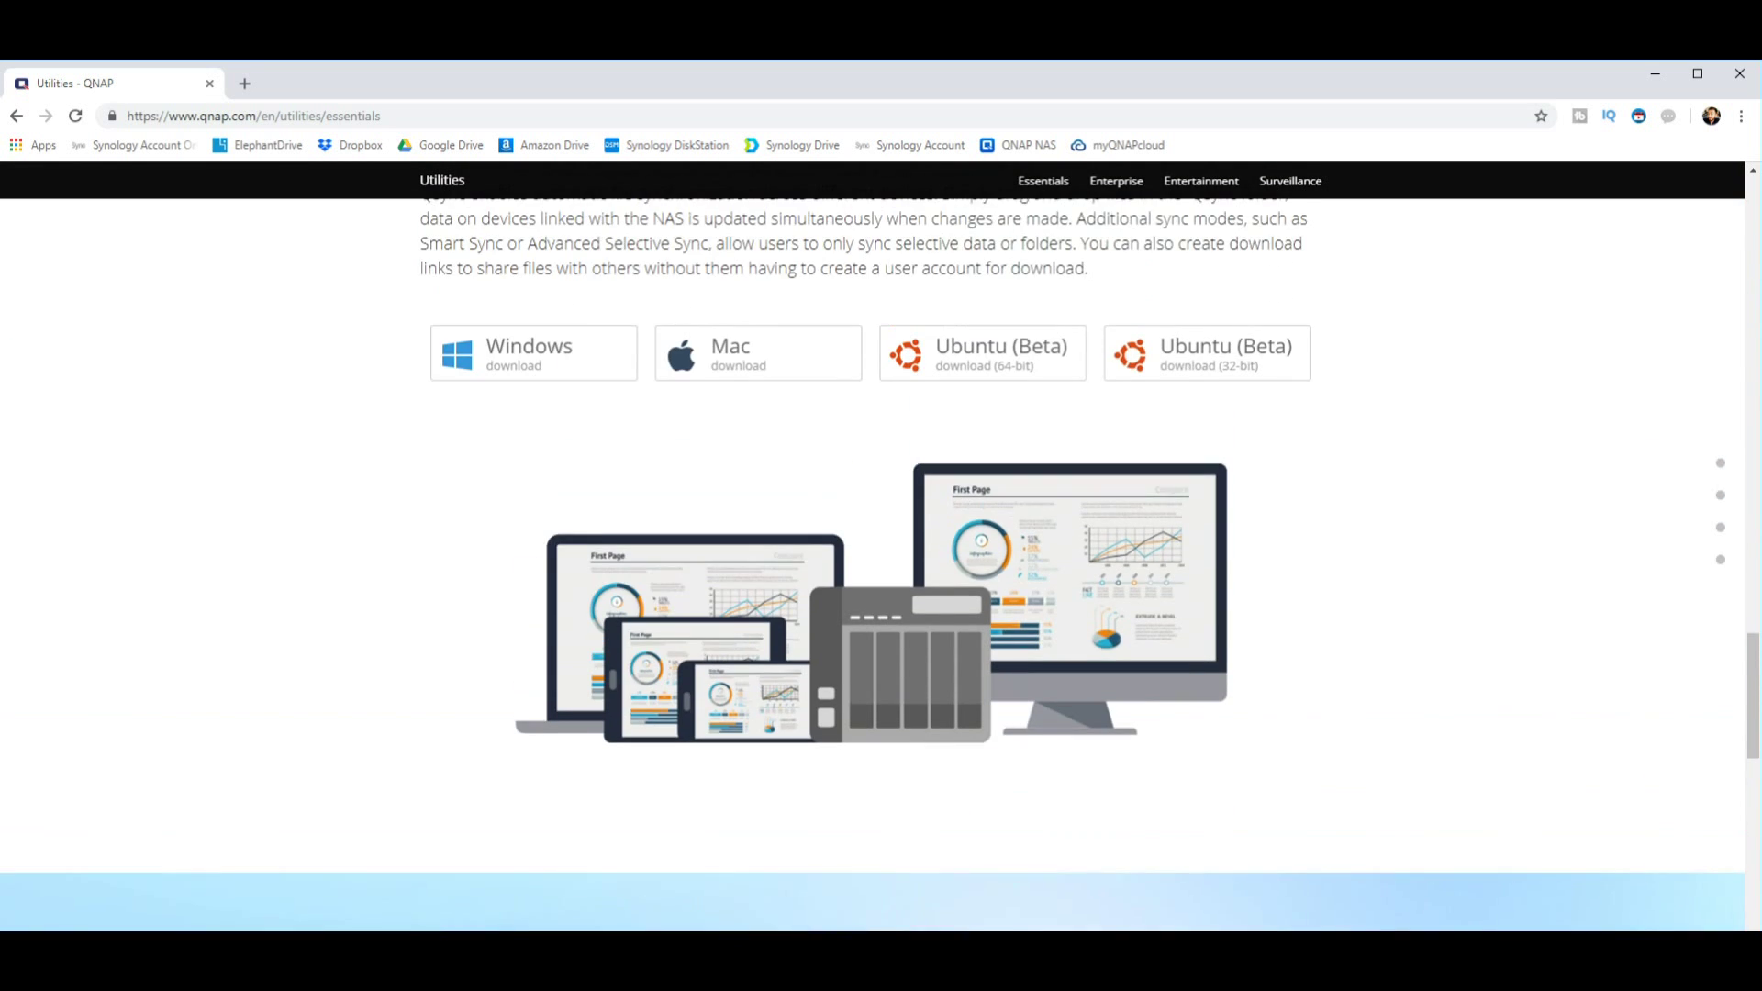
scroll(872, 551, down, 8)
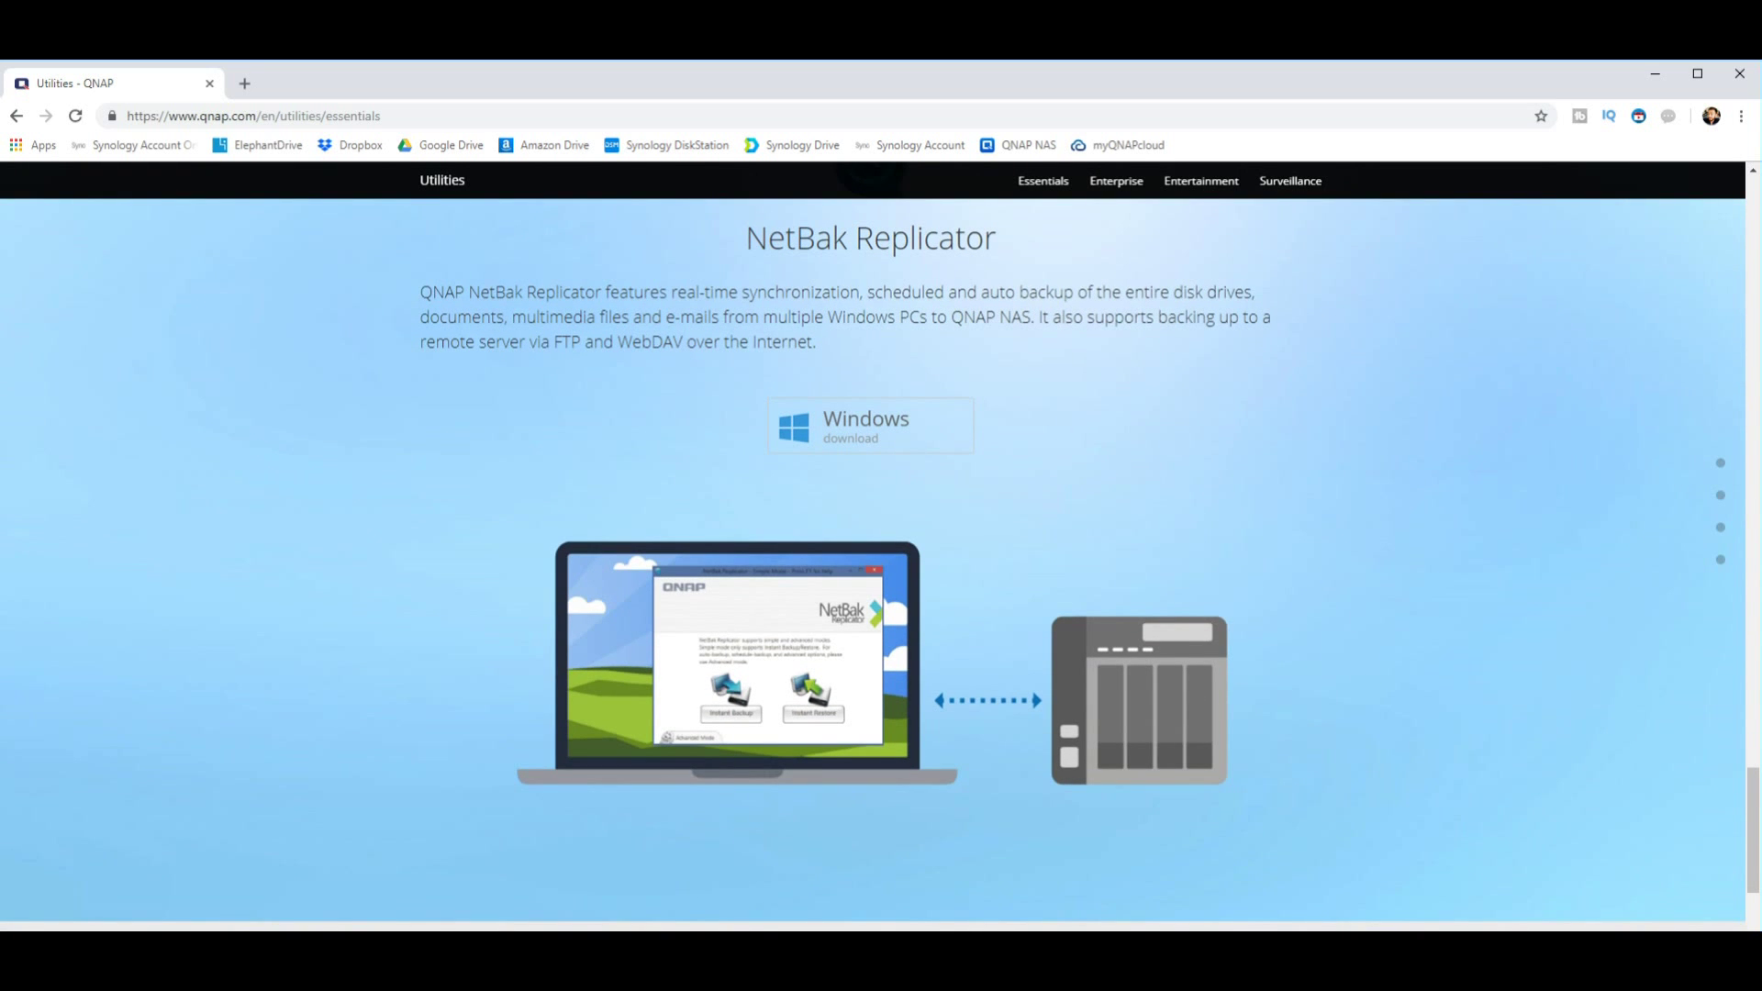
scroll(872, 551, down, 8)
scroll(872, 550, up, 9)
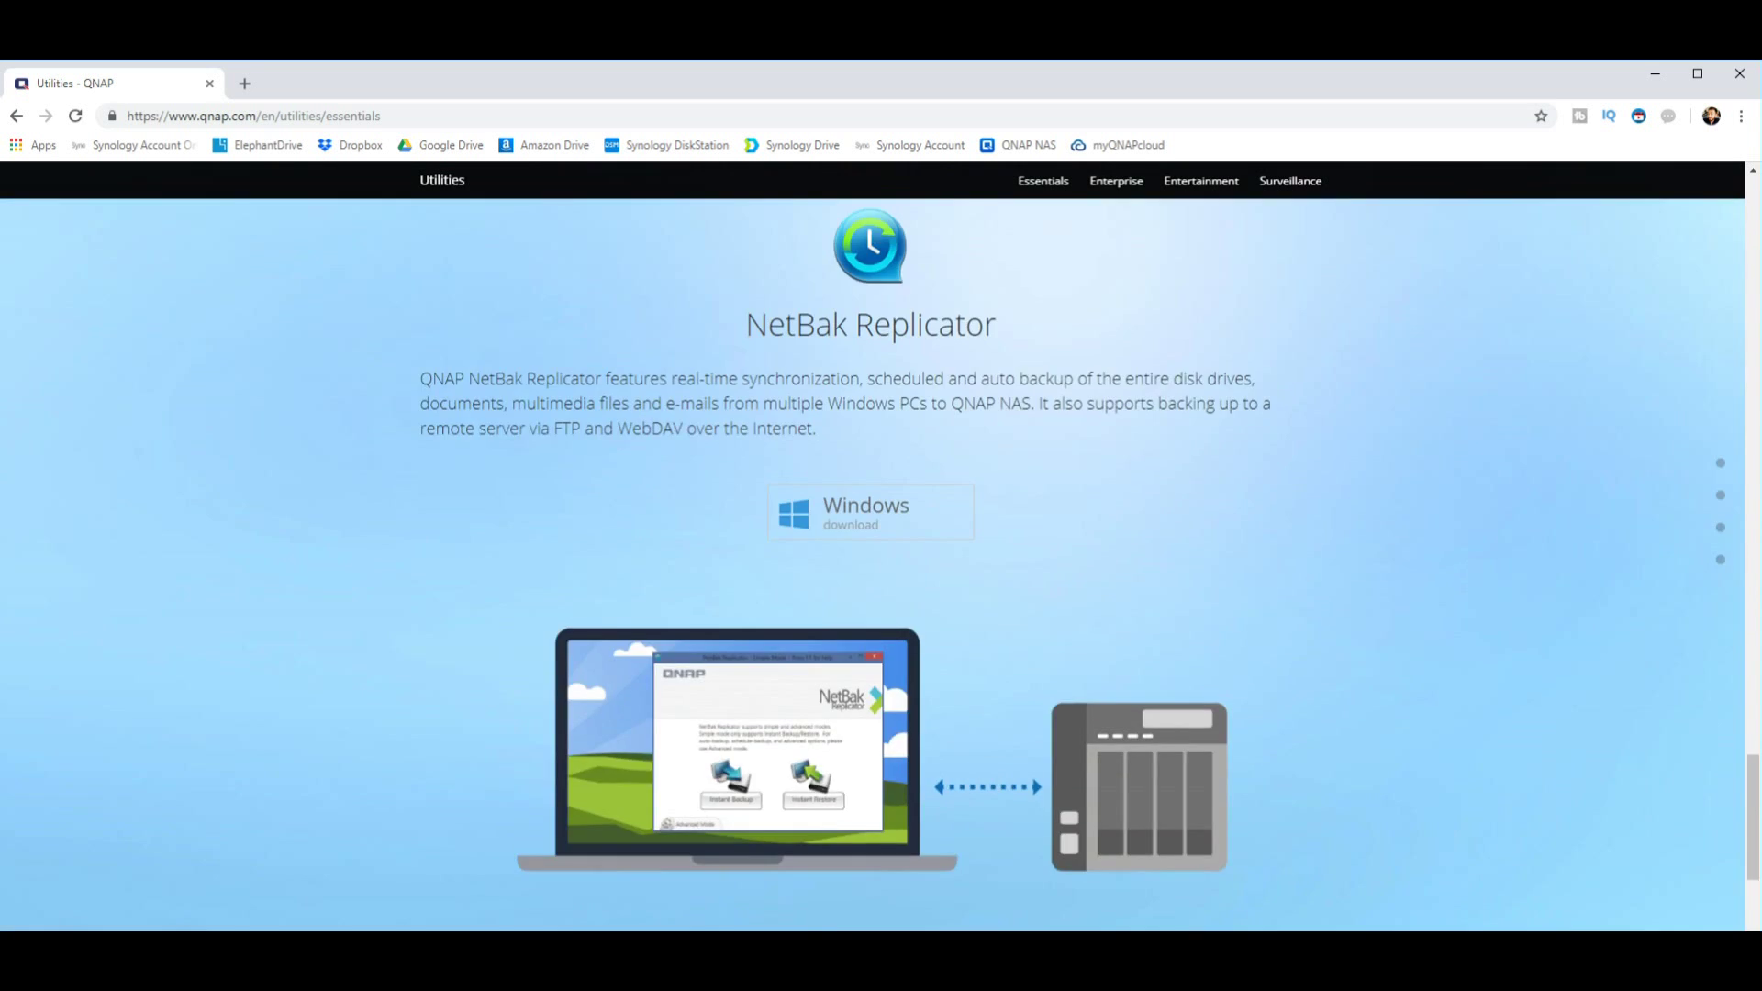
scroll(871, 551, up, 15)
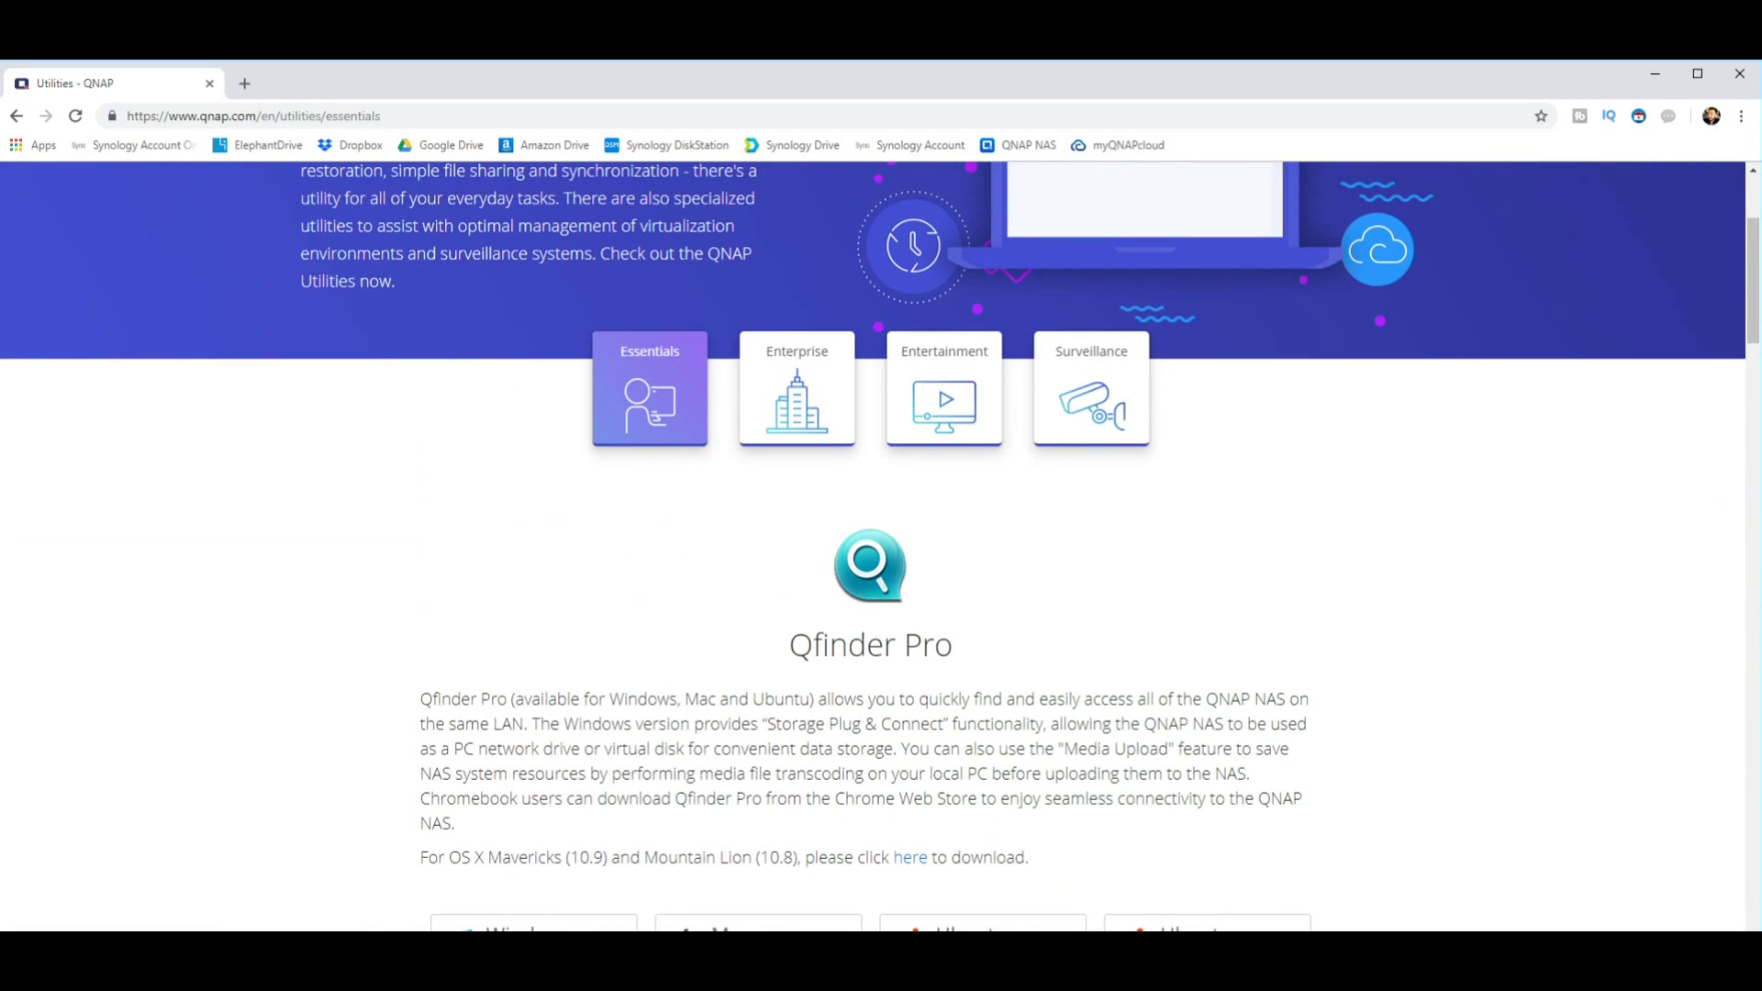
scroll(872, 550, down, 3)
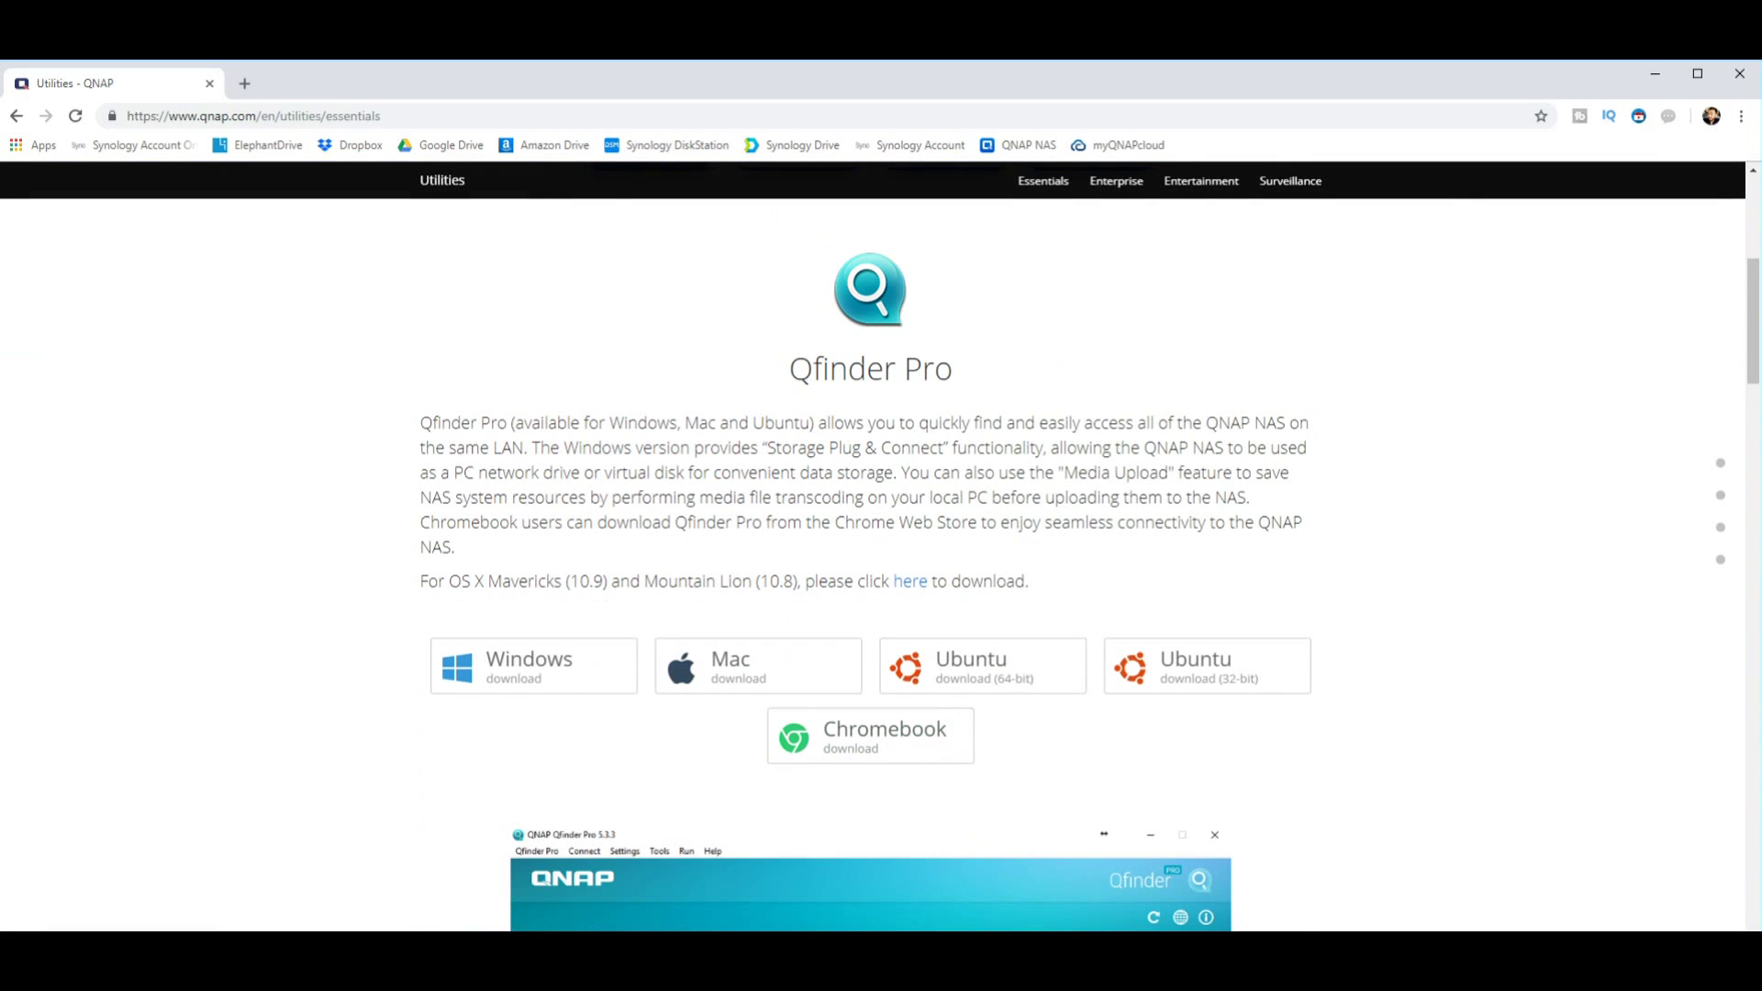
Step: Rescan the network in Qfinder Pro so it lists both NAS devices, including the uninitialized TS-351
key(alt+Tab)
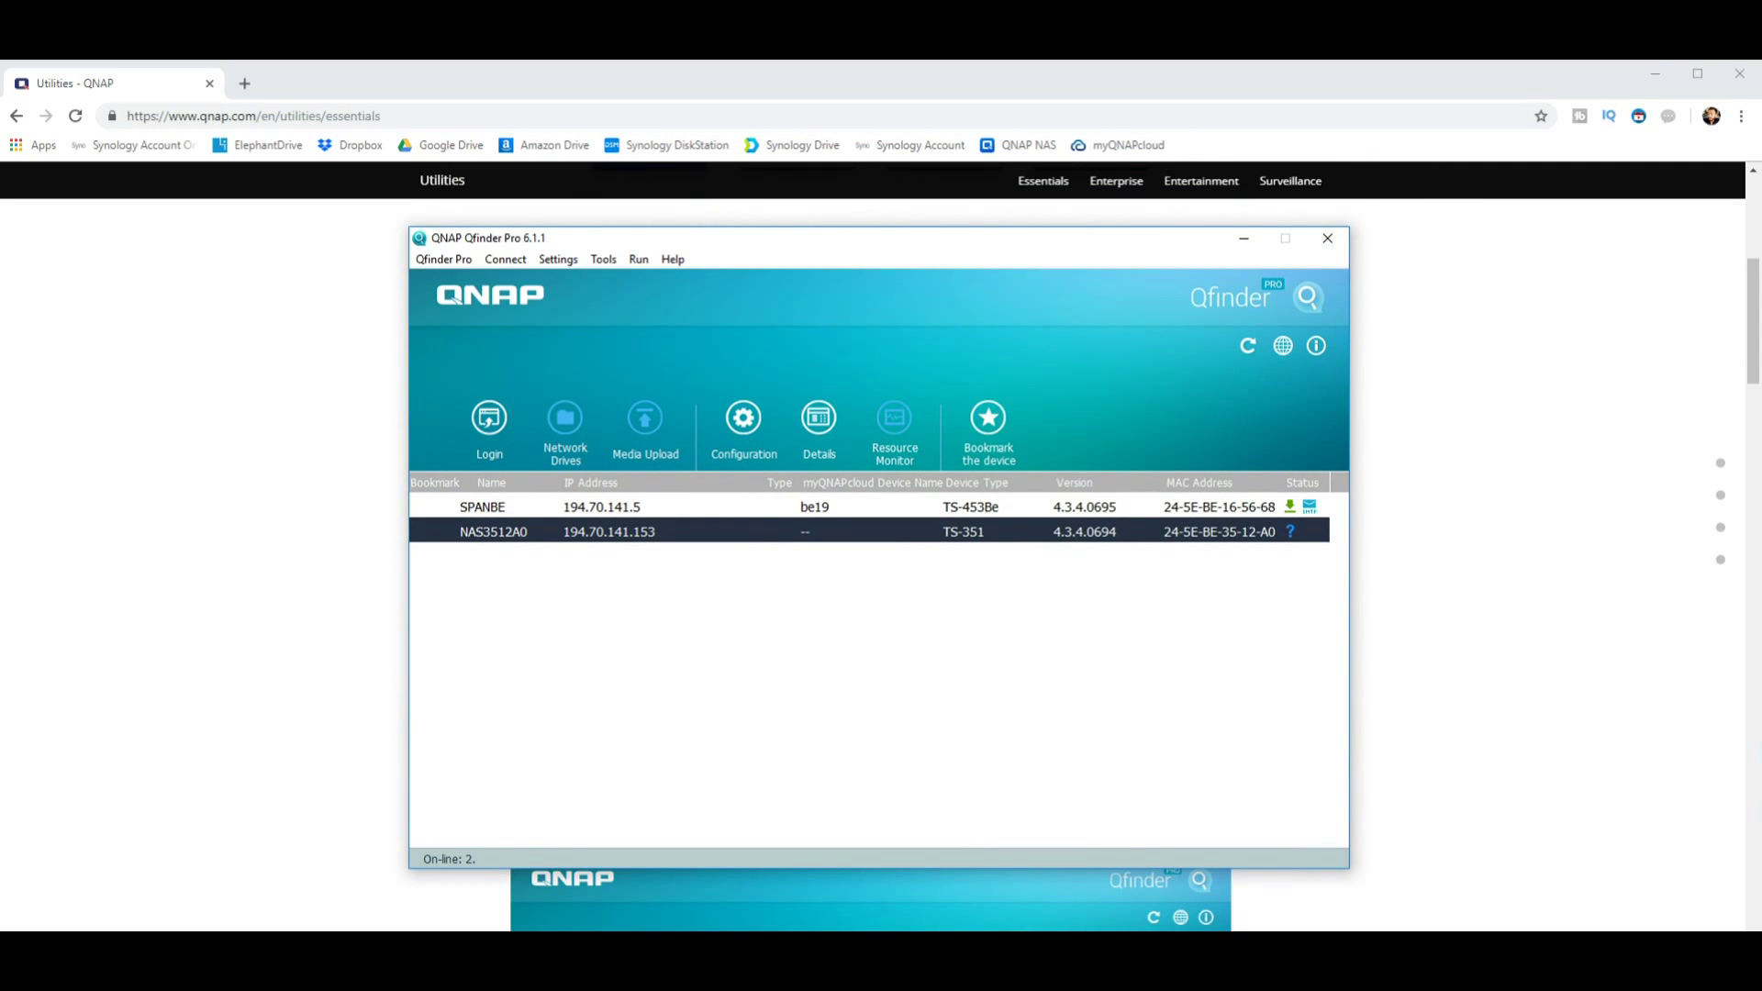
click(1247, 345)
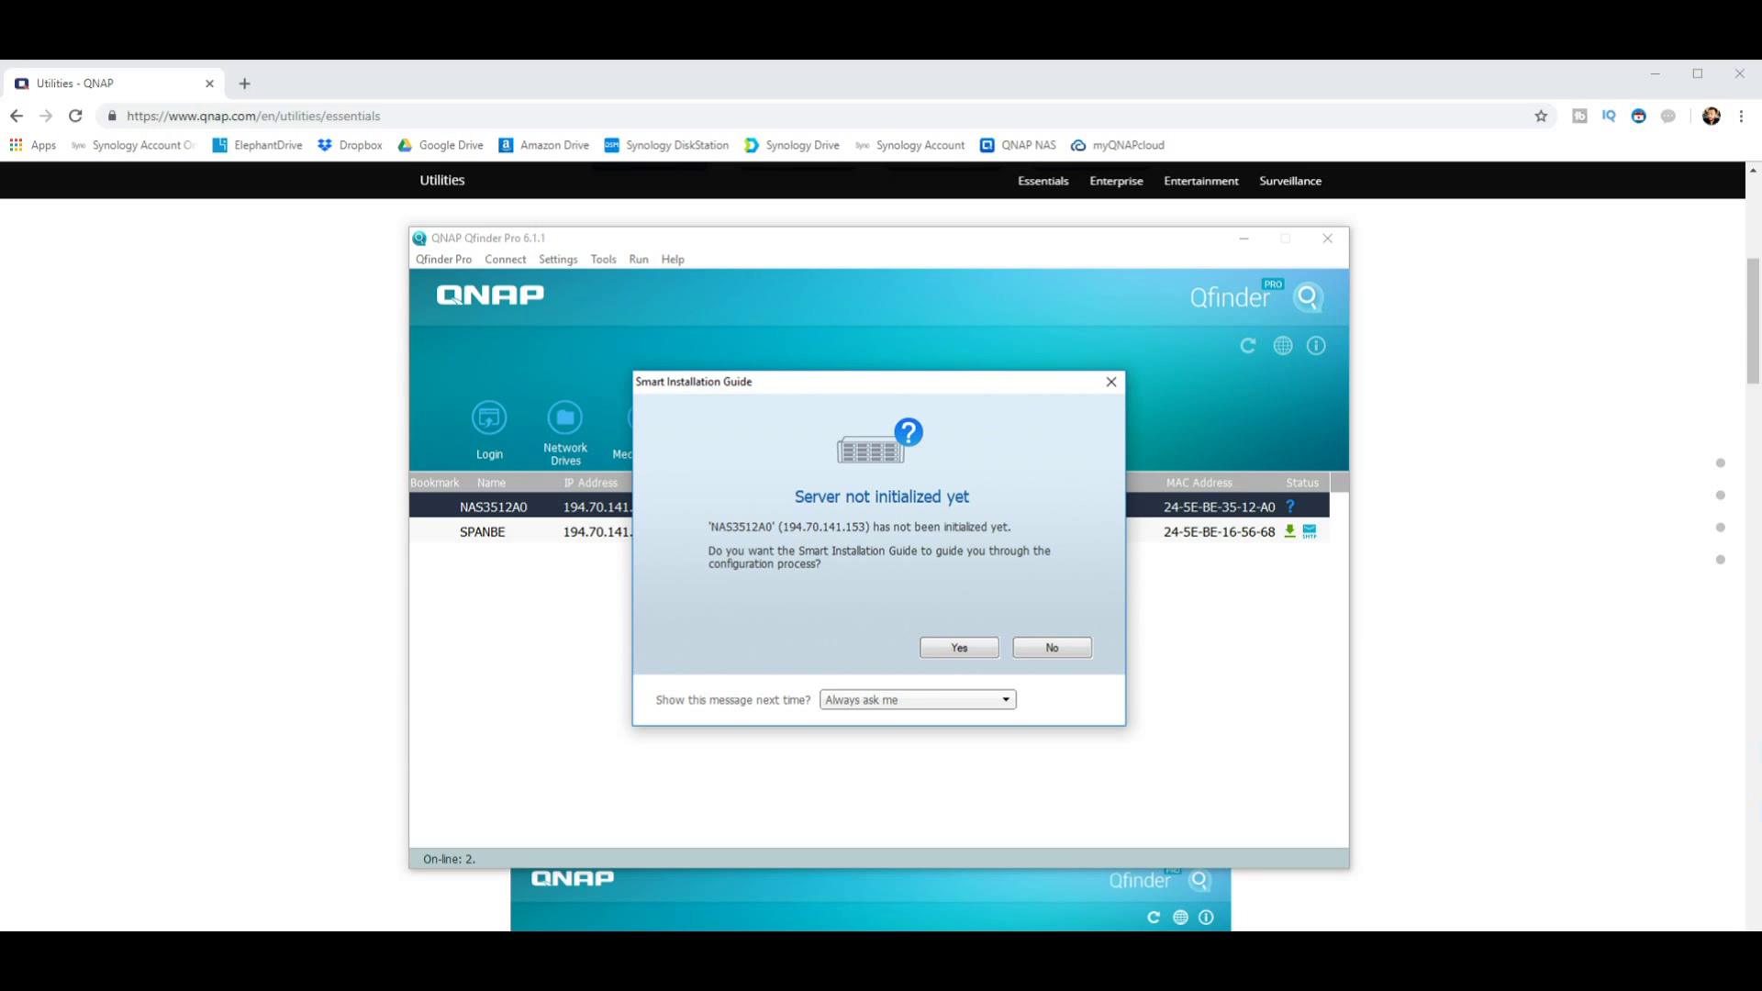
Step: Answer the 'Server not initialized yet' prompt so the TS-351 Smart Installation Guide opens
key(Escape)
Step: Start the Smart Installation Guide and rename the NAS to 'ts351test'
key(Return)
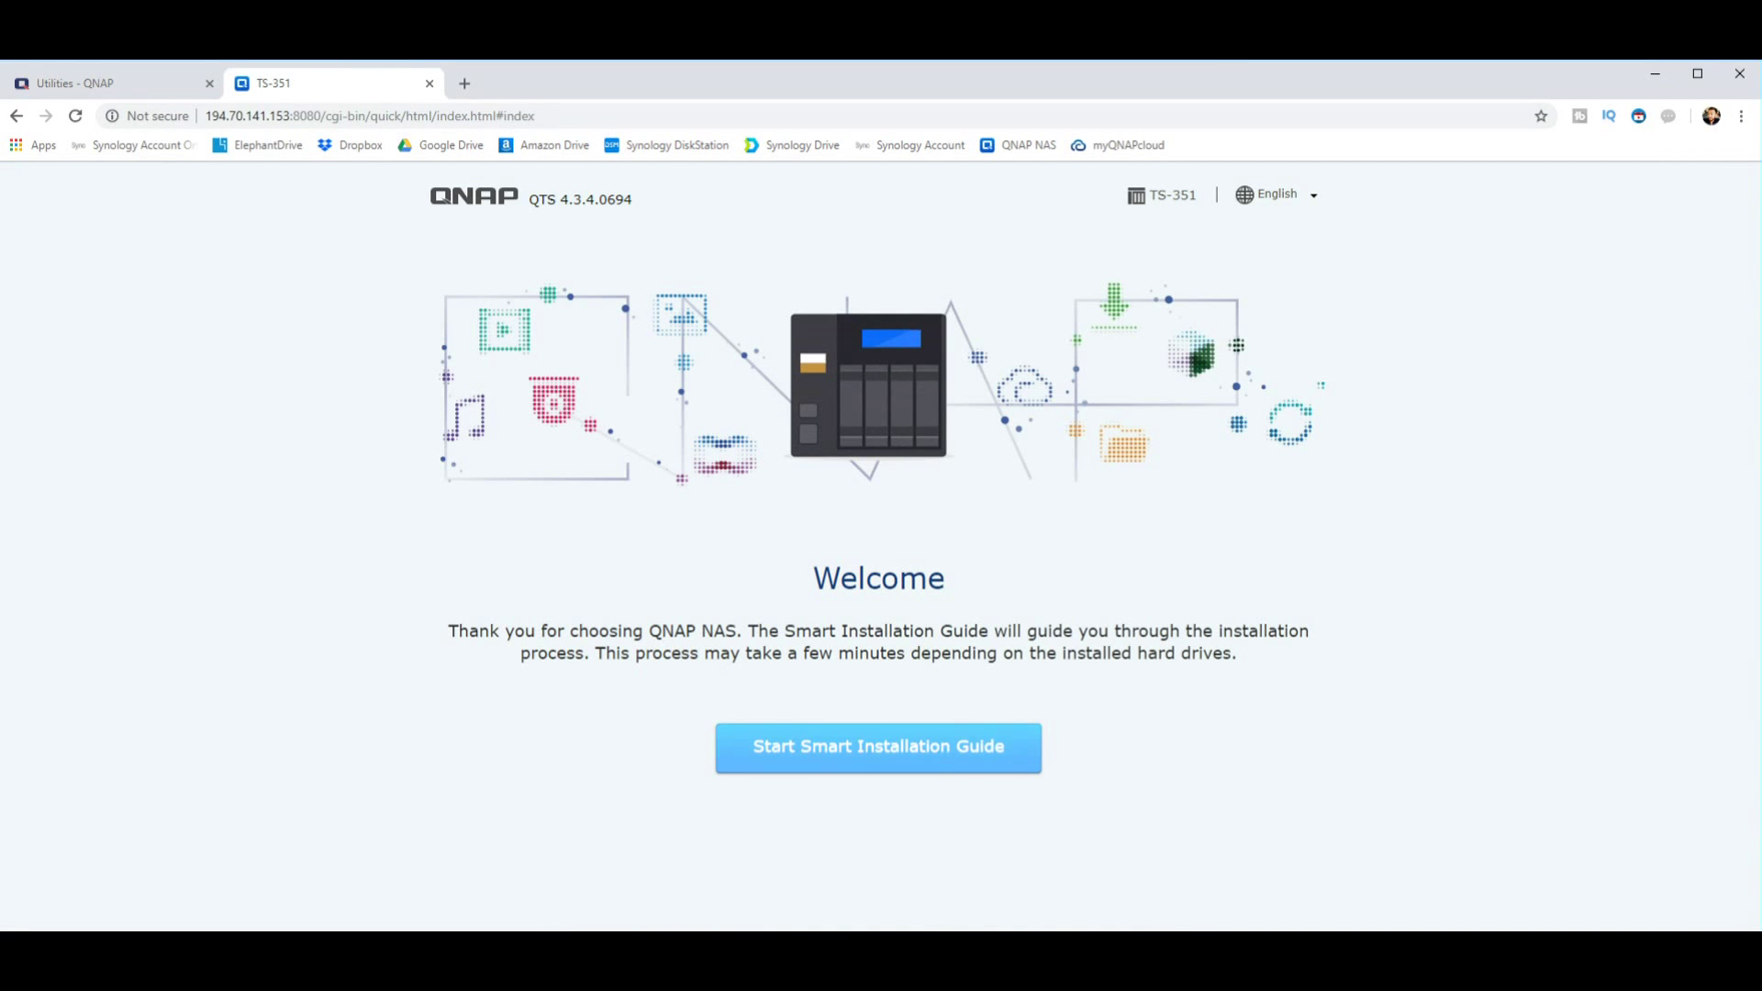
click(878, 747)
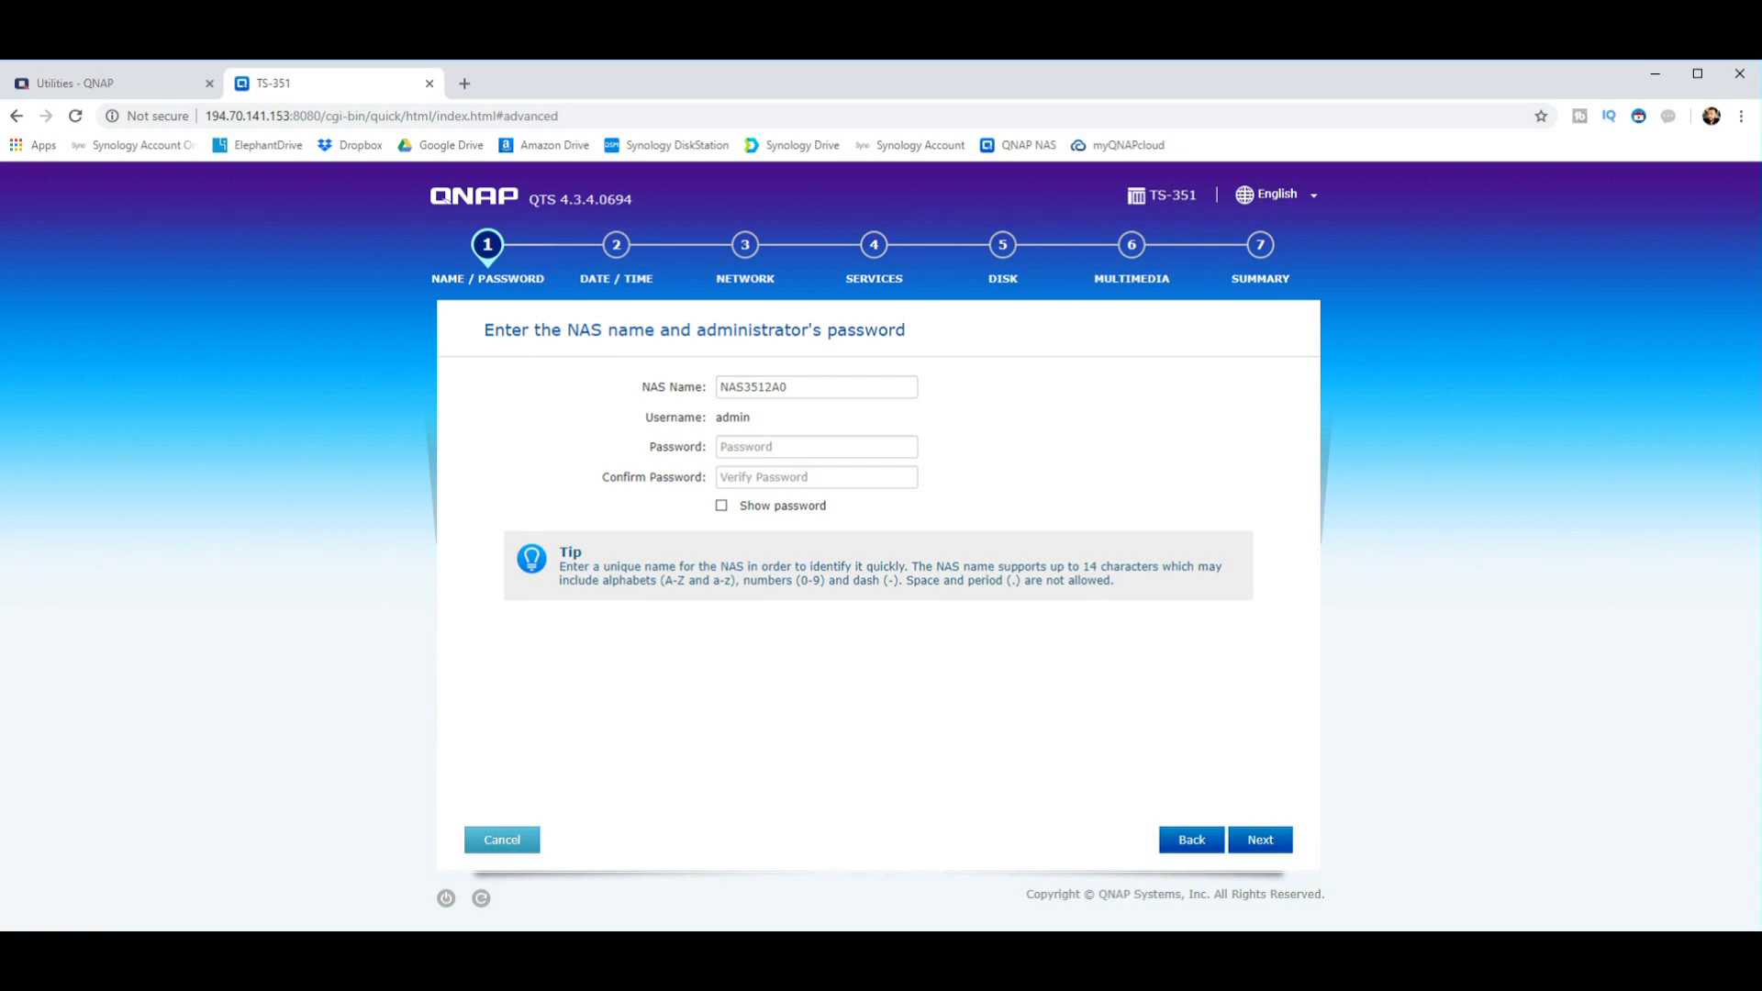
double_click(752, 386)
key(End)
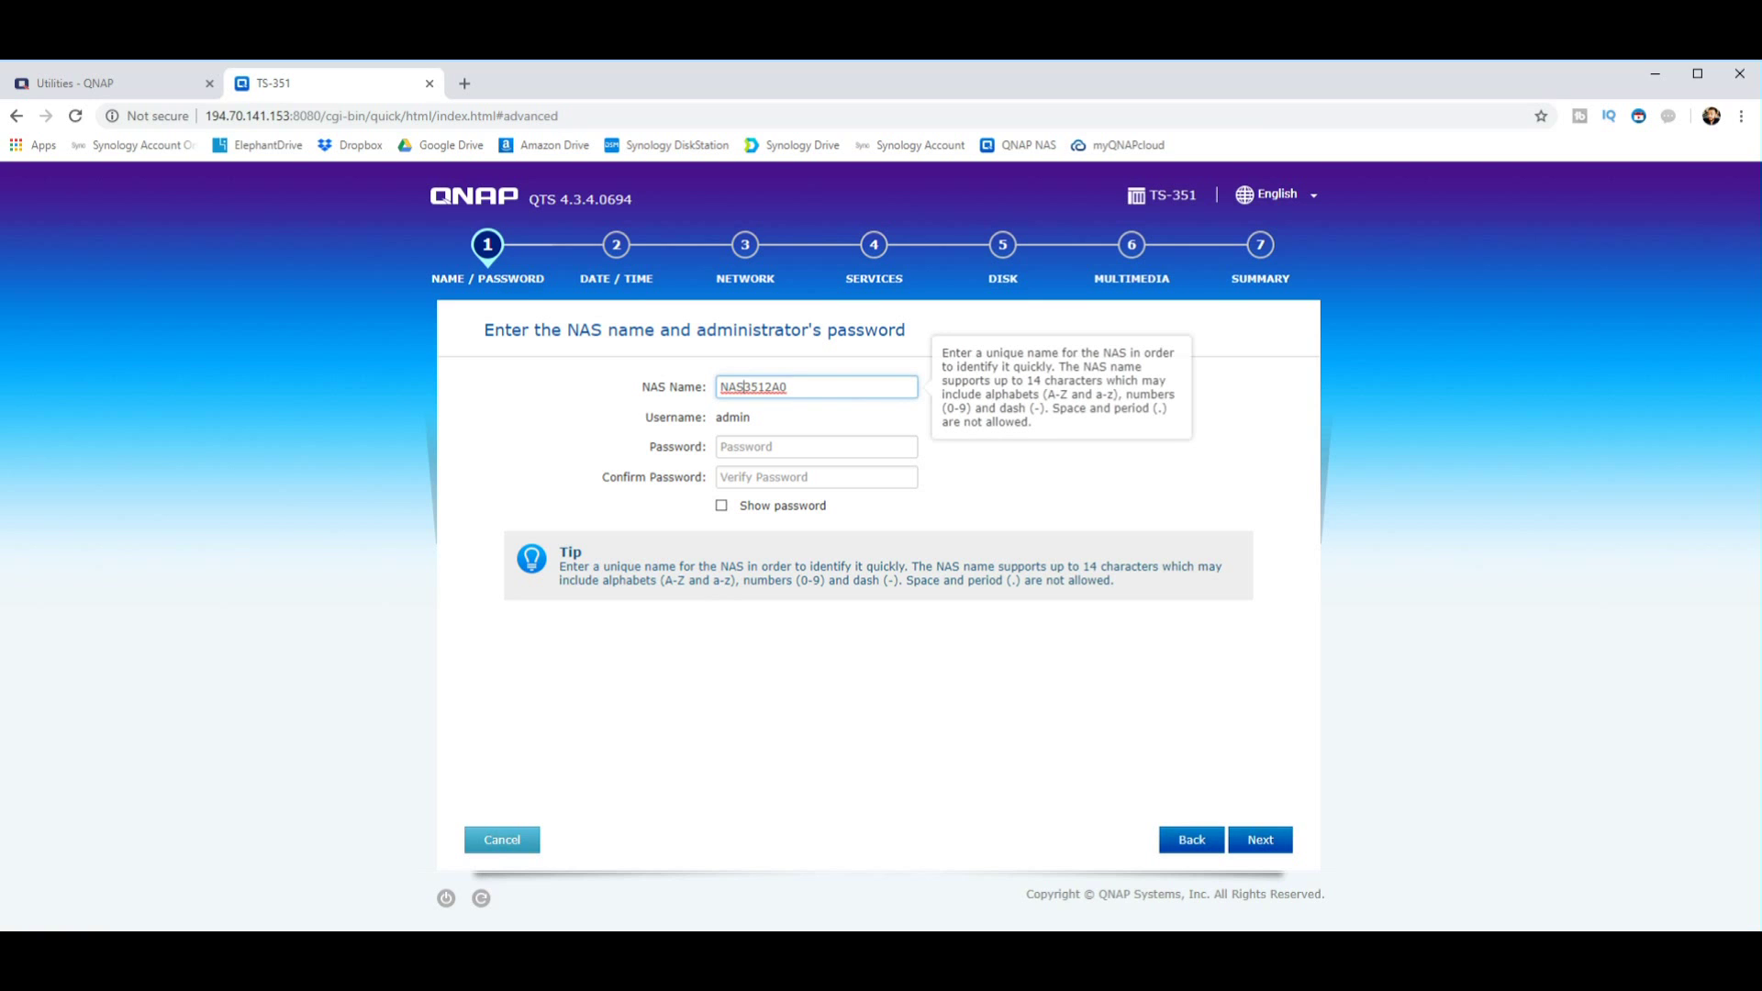
key(shift+Left)
key(shift+Left)
key(shift+Left)
key(shift+Left)
key(shift+Left)
key(shift+Left)
key(shift+Left)
key(shift+Left)
key(shift+Left)
text(ts351test)
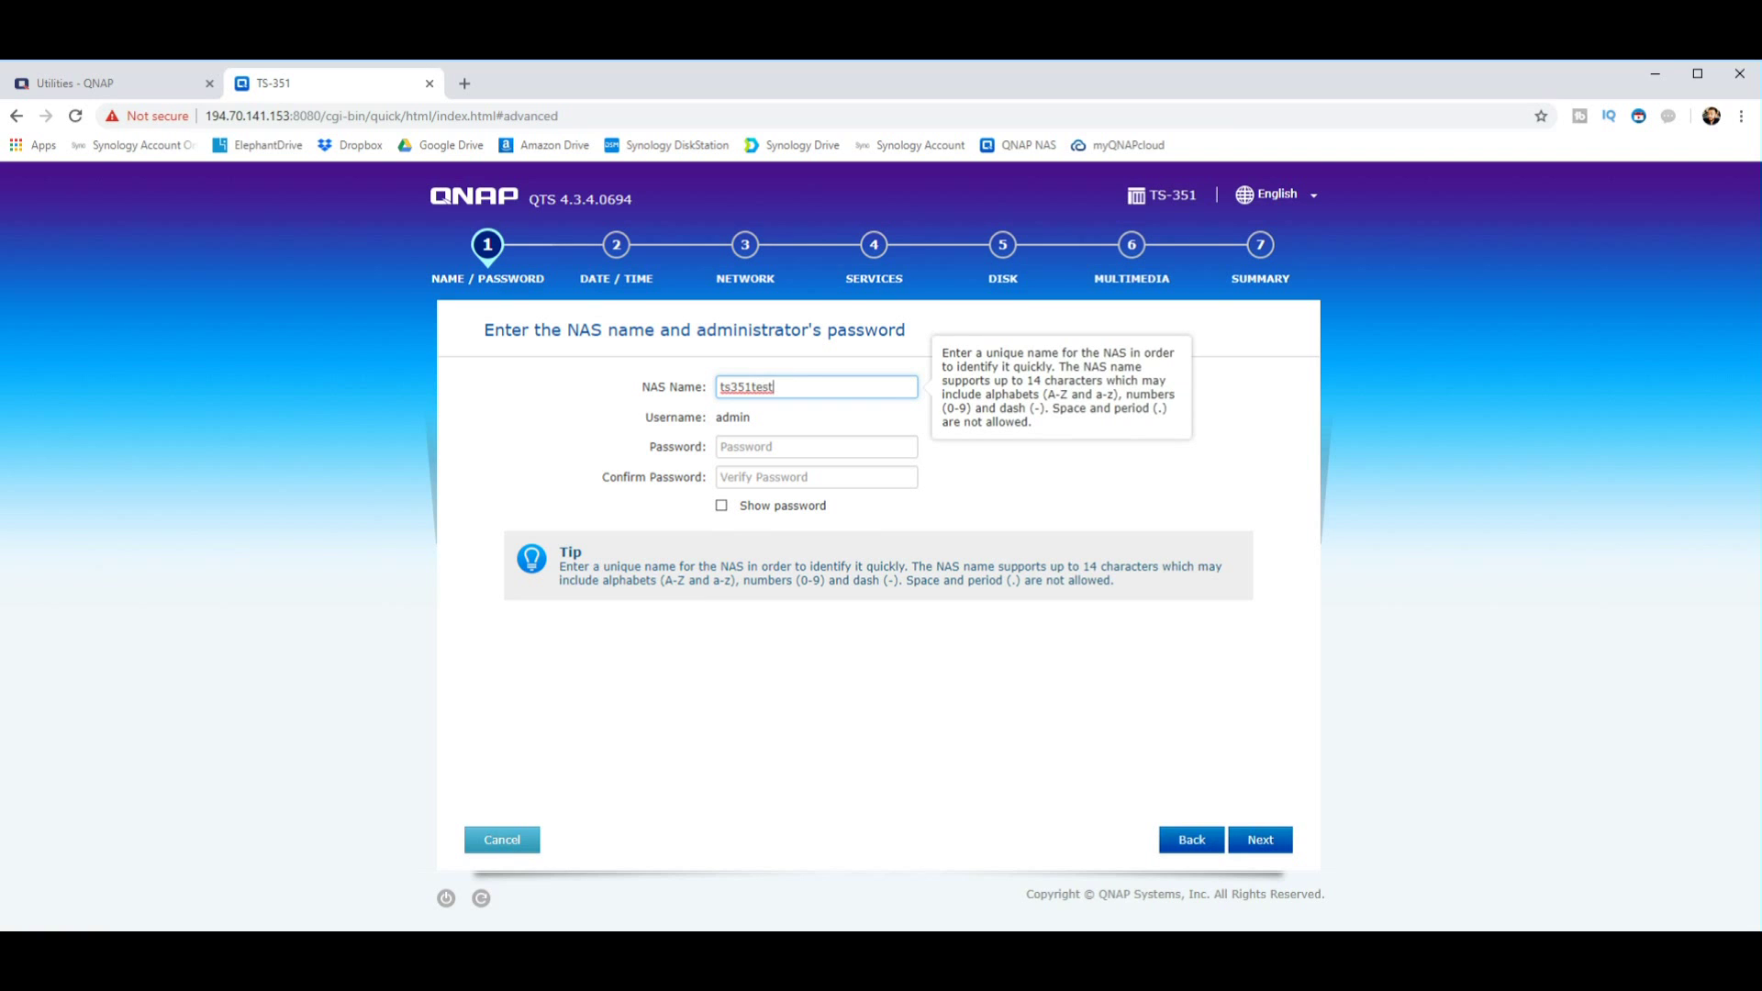
Step: Enter and confirm the admin password, briefly revealing both entries to check them
click(816, 446)
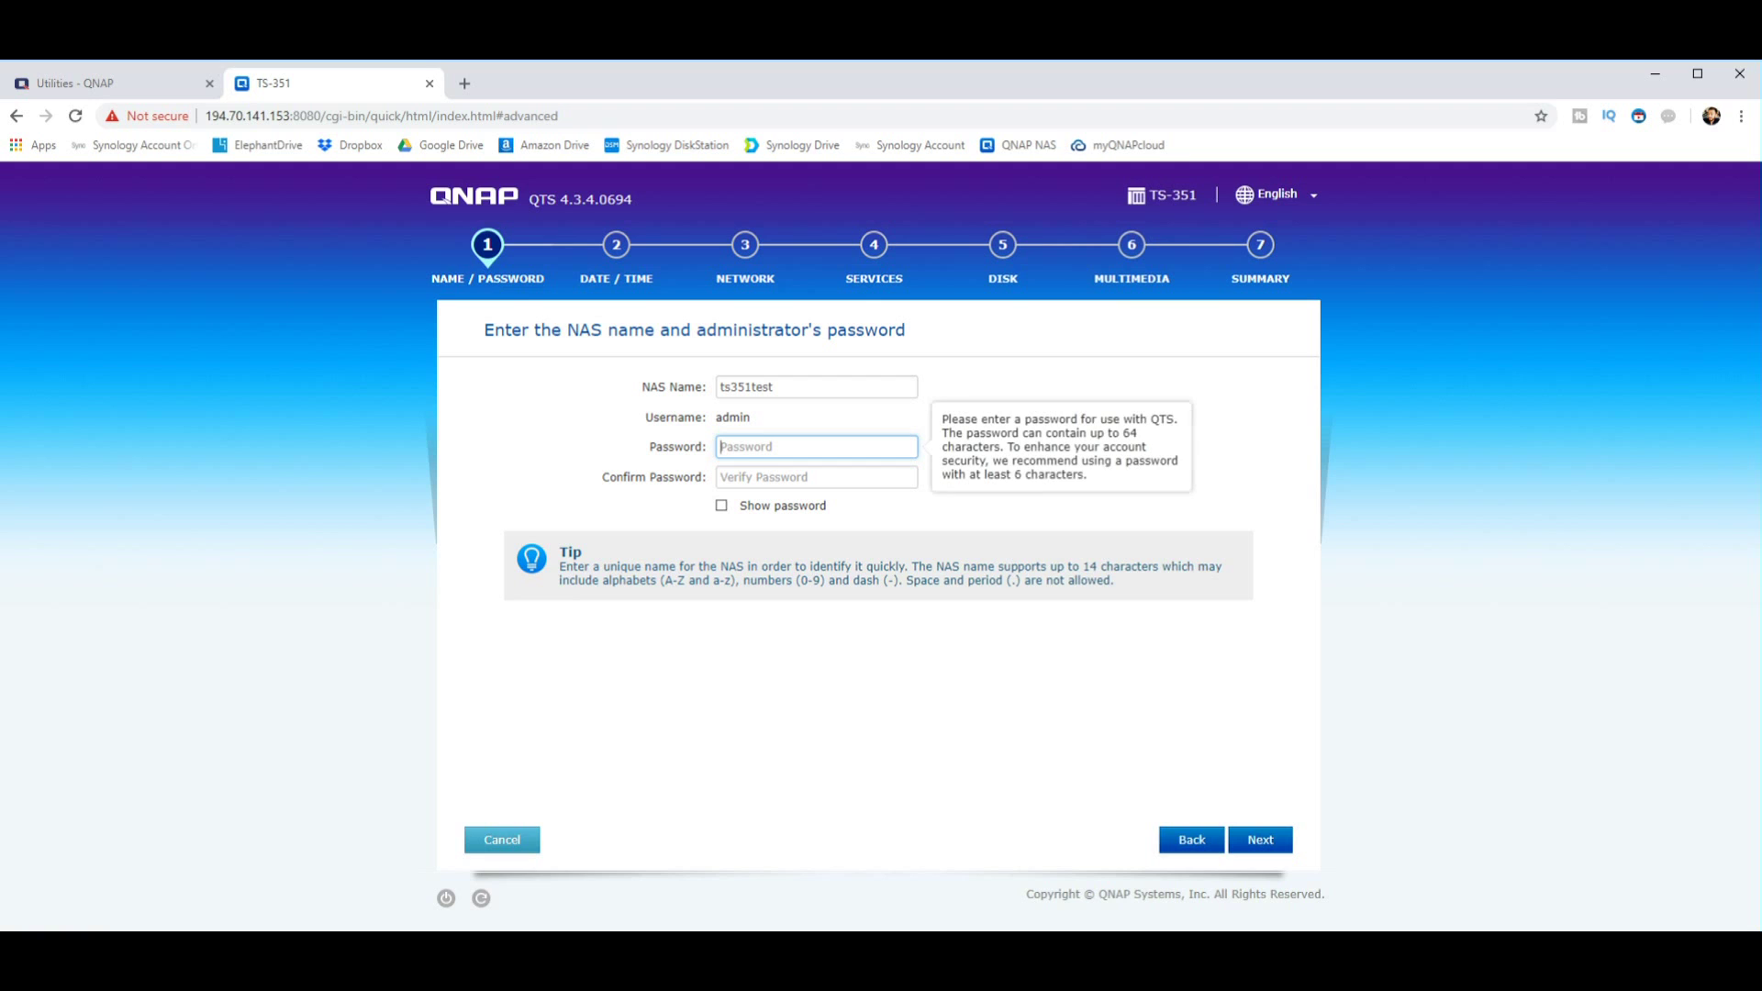
text(••••••)
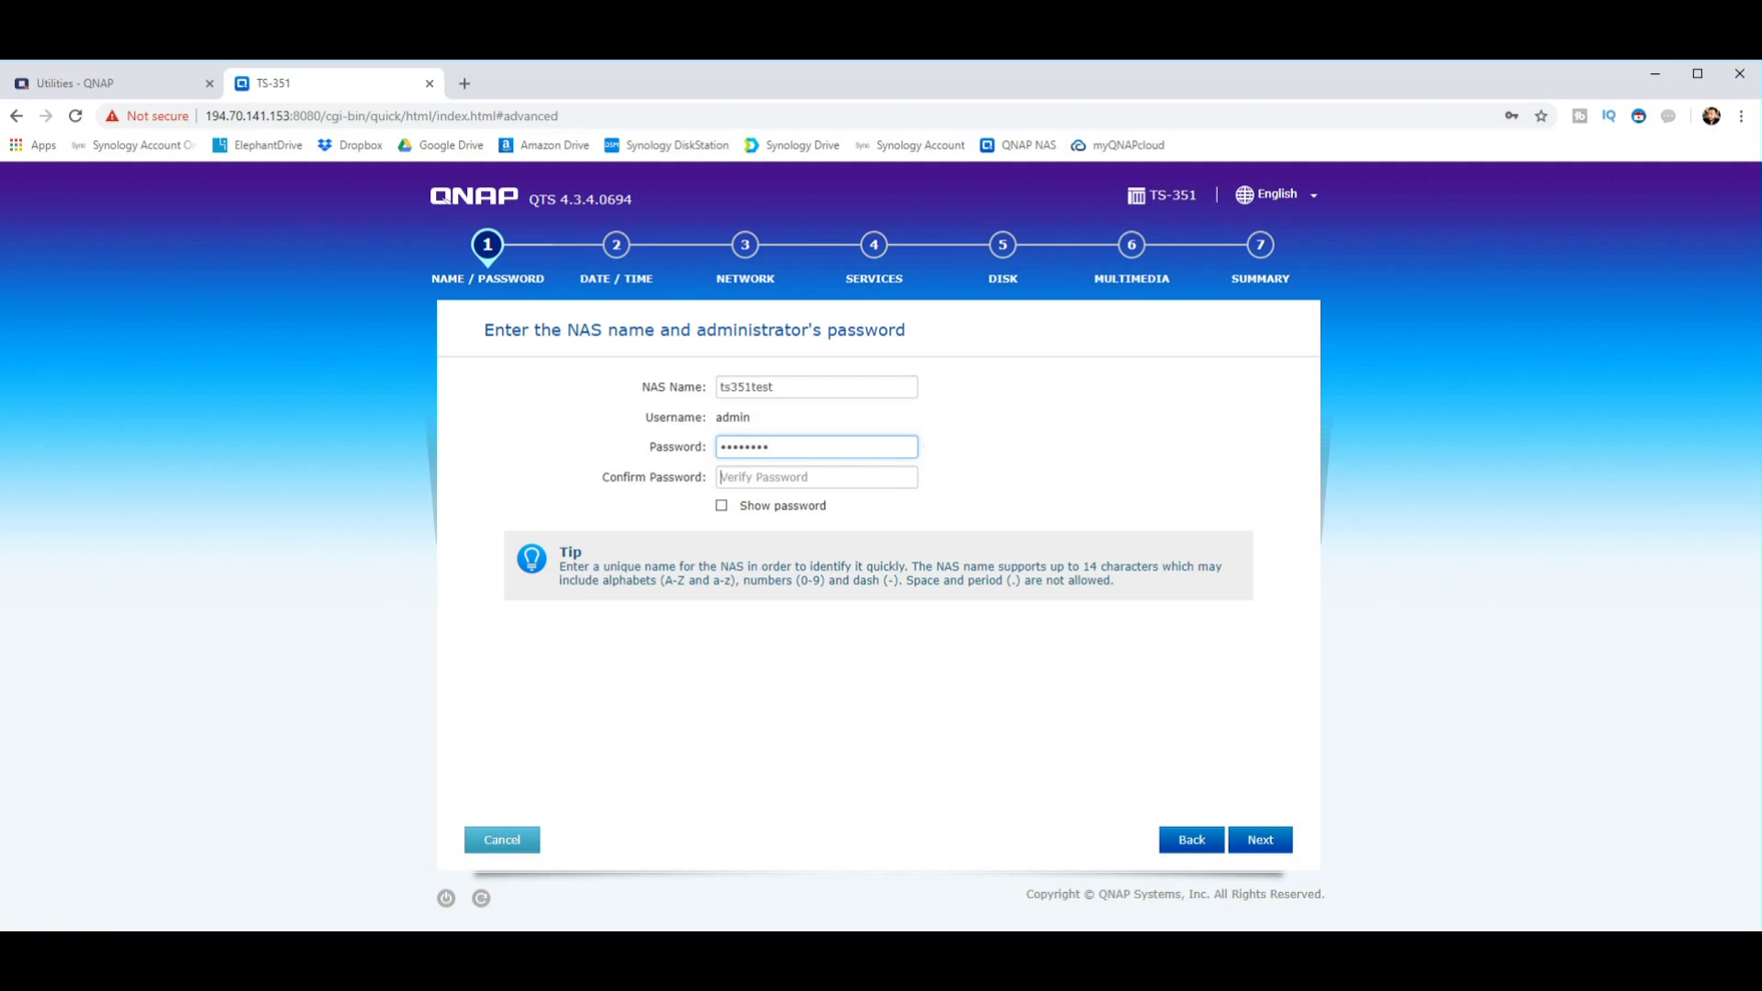
key(Tab)
text(********)
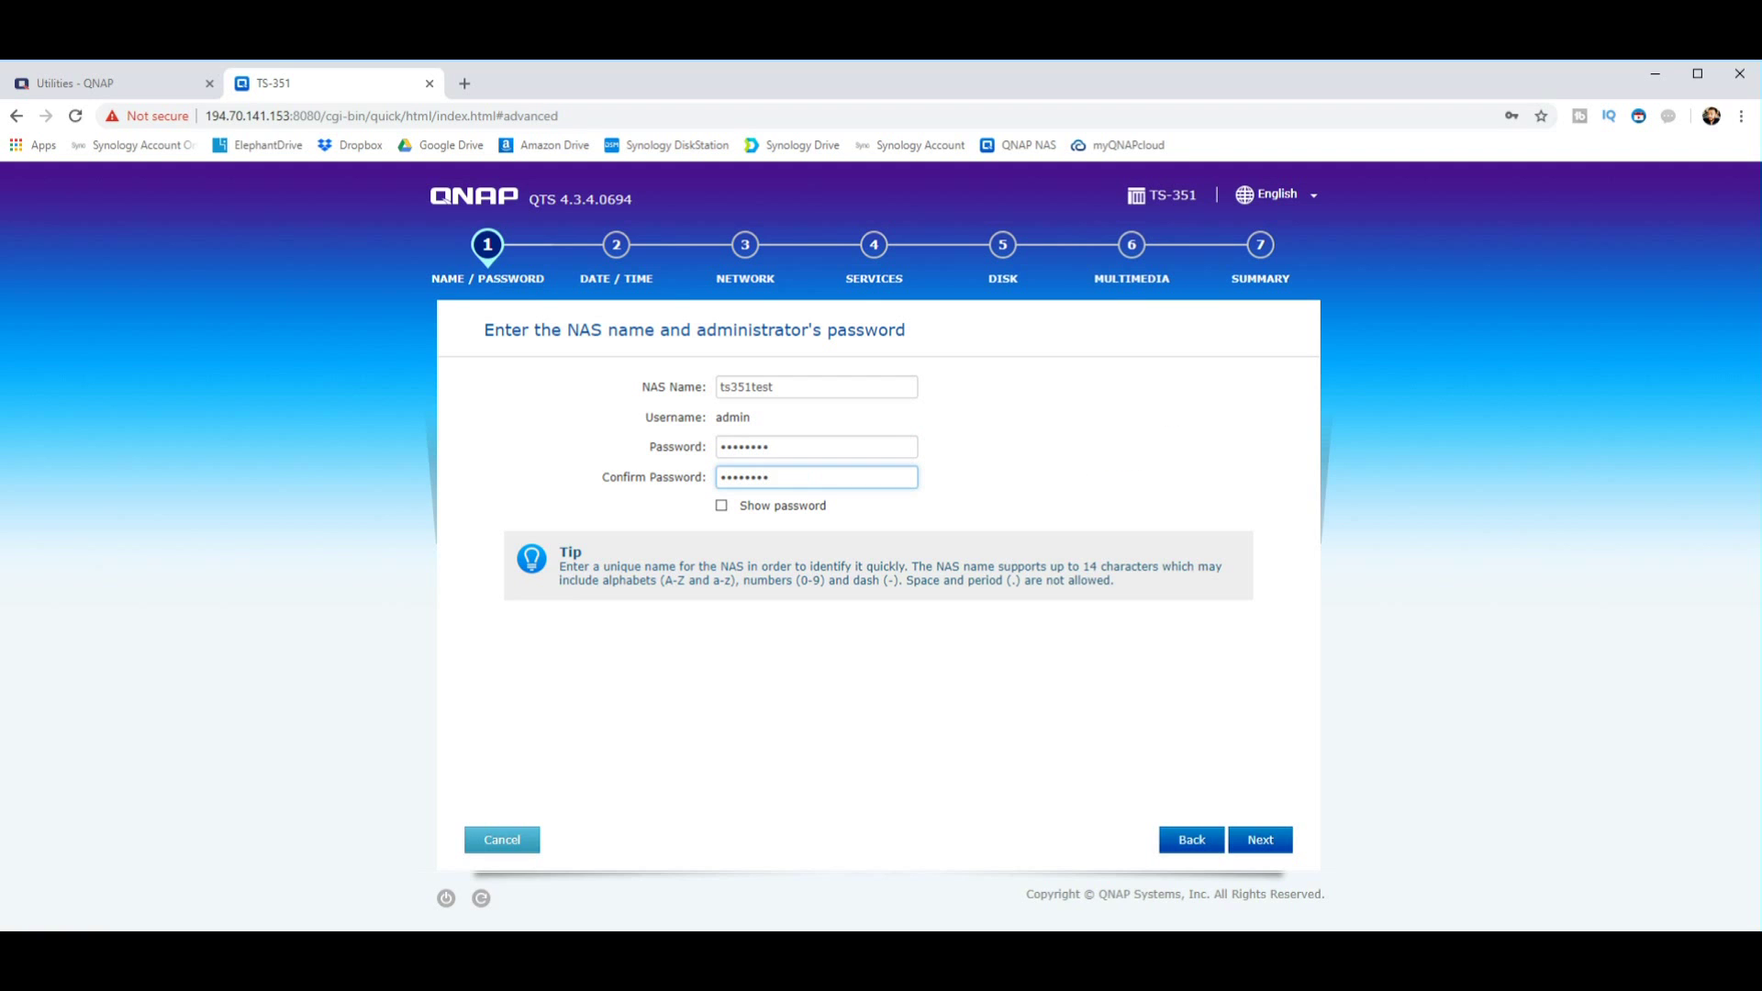
click(826, 387)
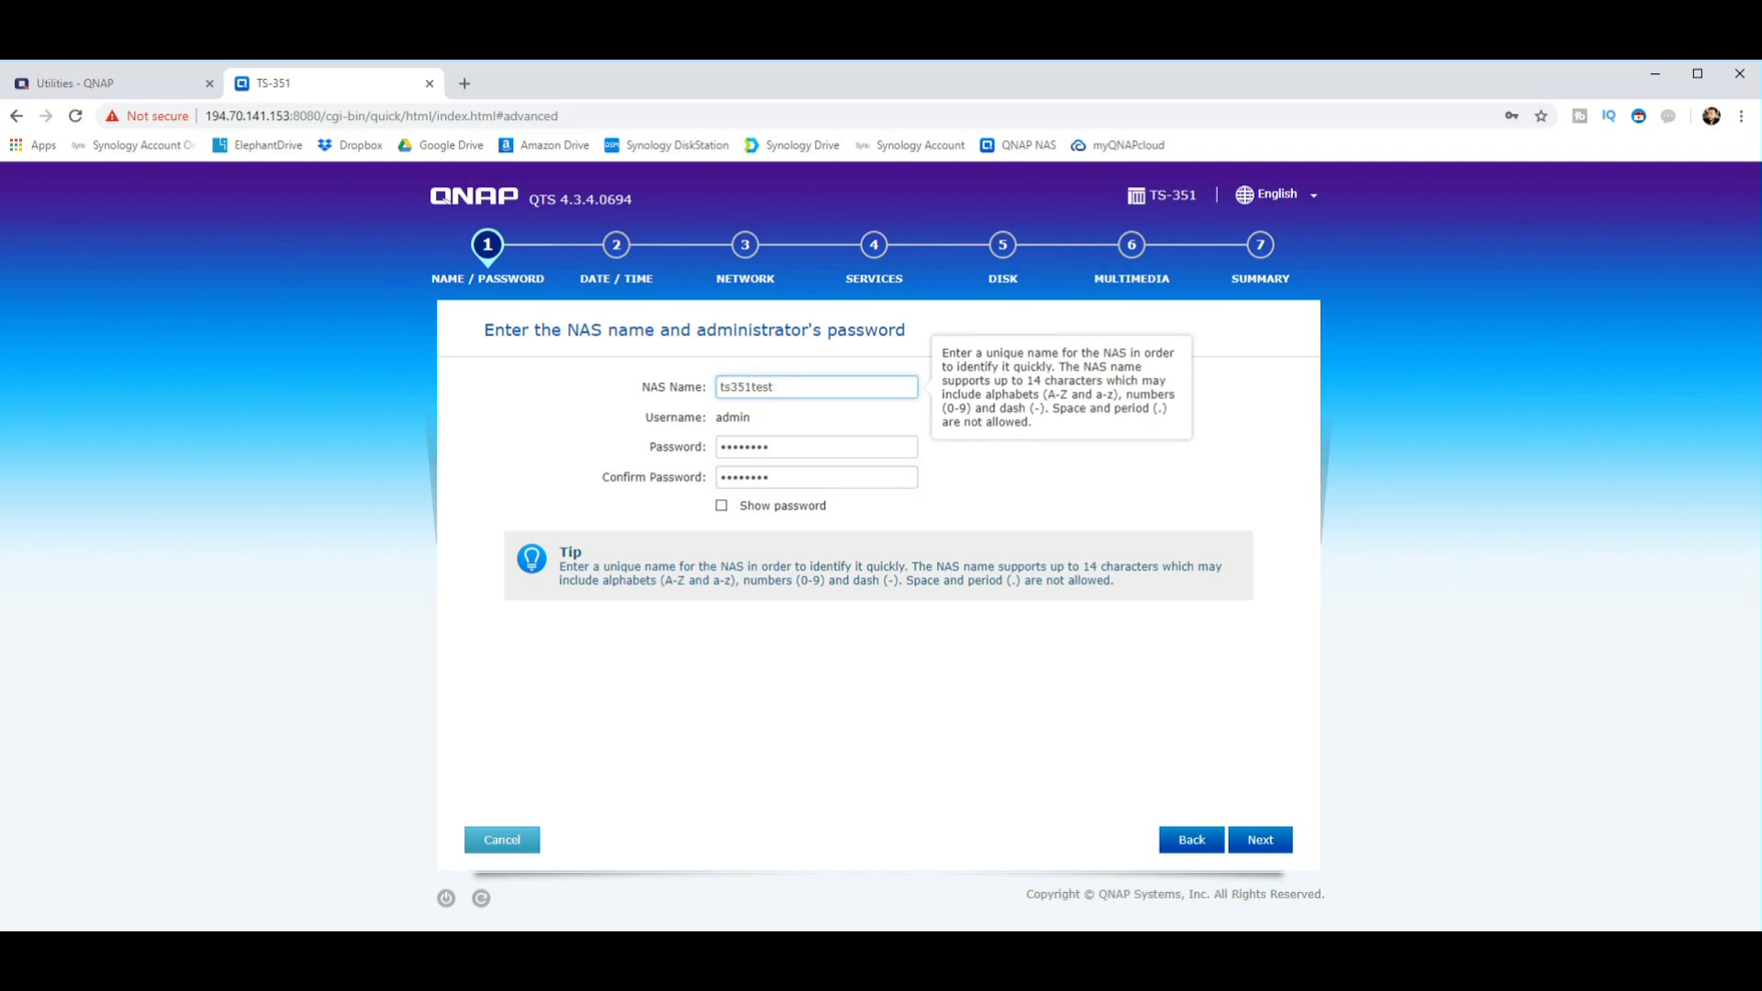
click(721, 505)
key(space)
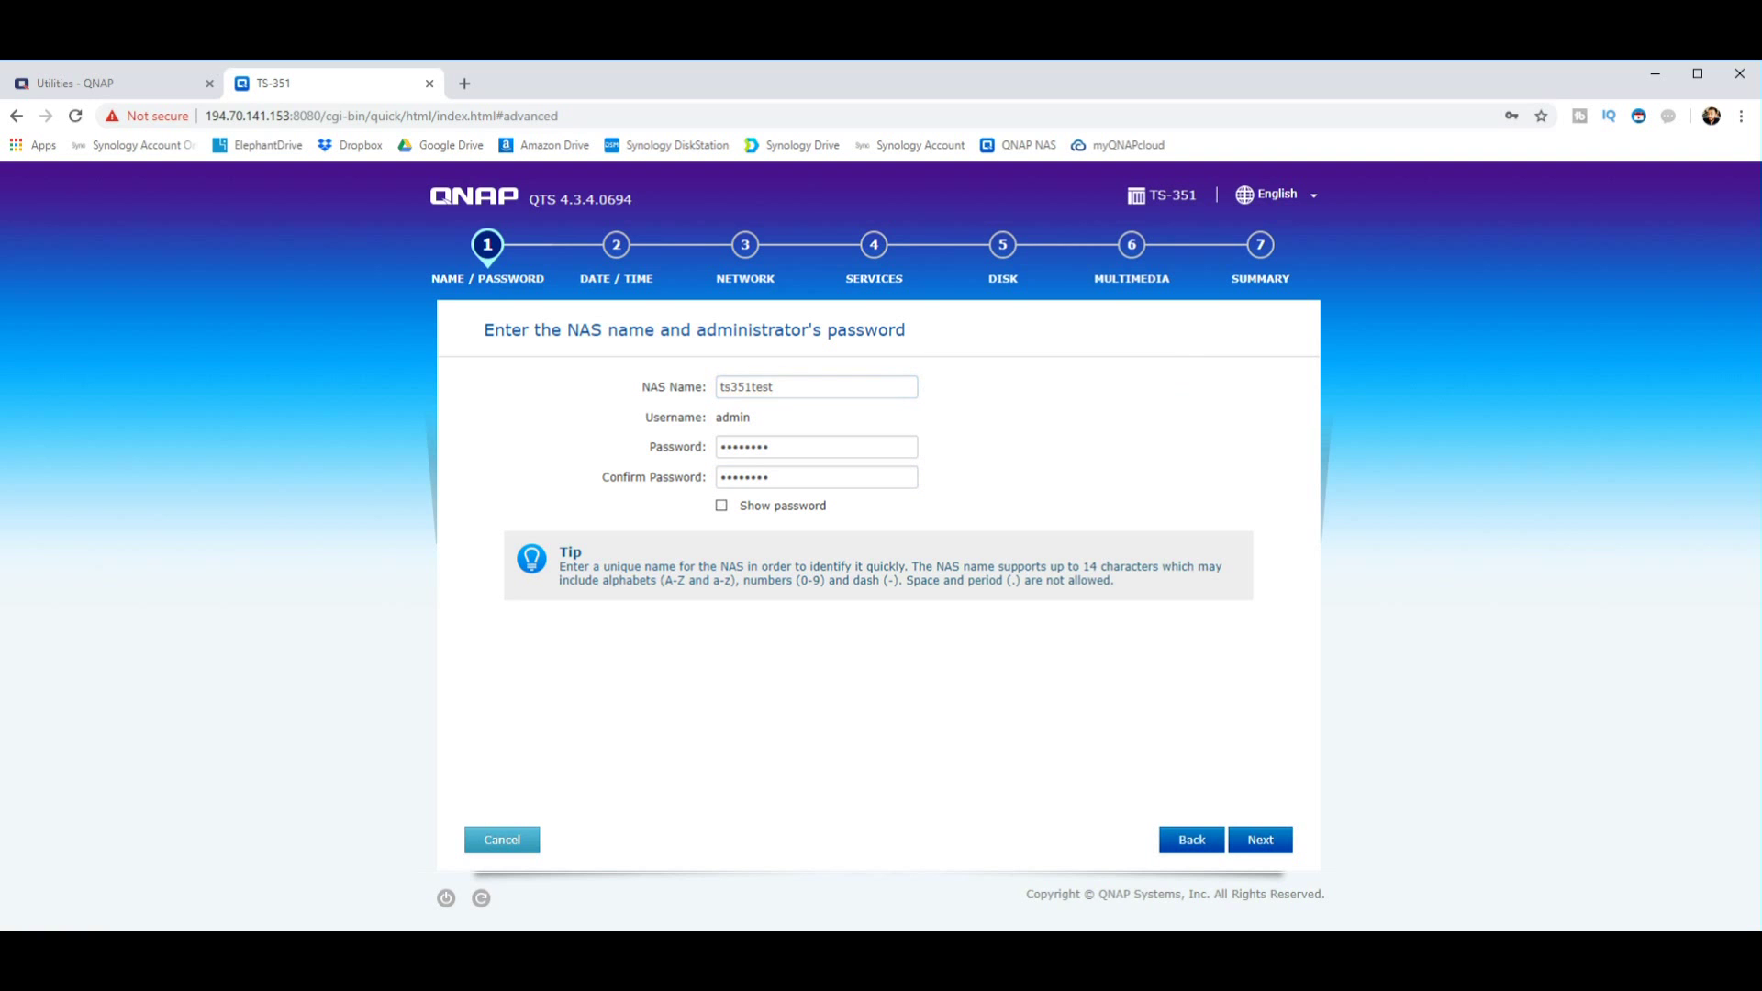
Step: Advance through Date/Time, Network and Services, keeping Windows, Mac and Linux sharing enabled
click(1260, 839)
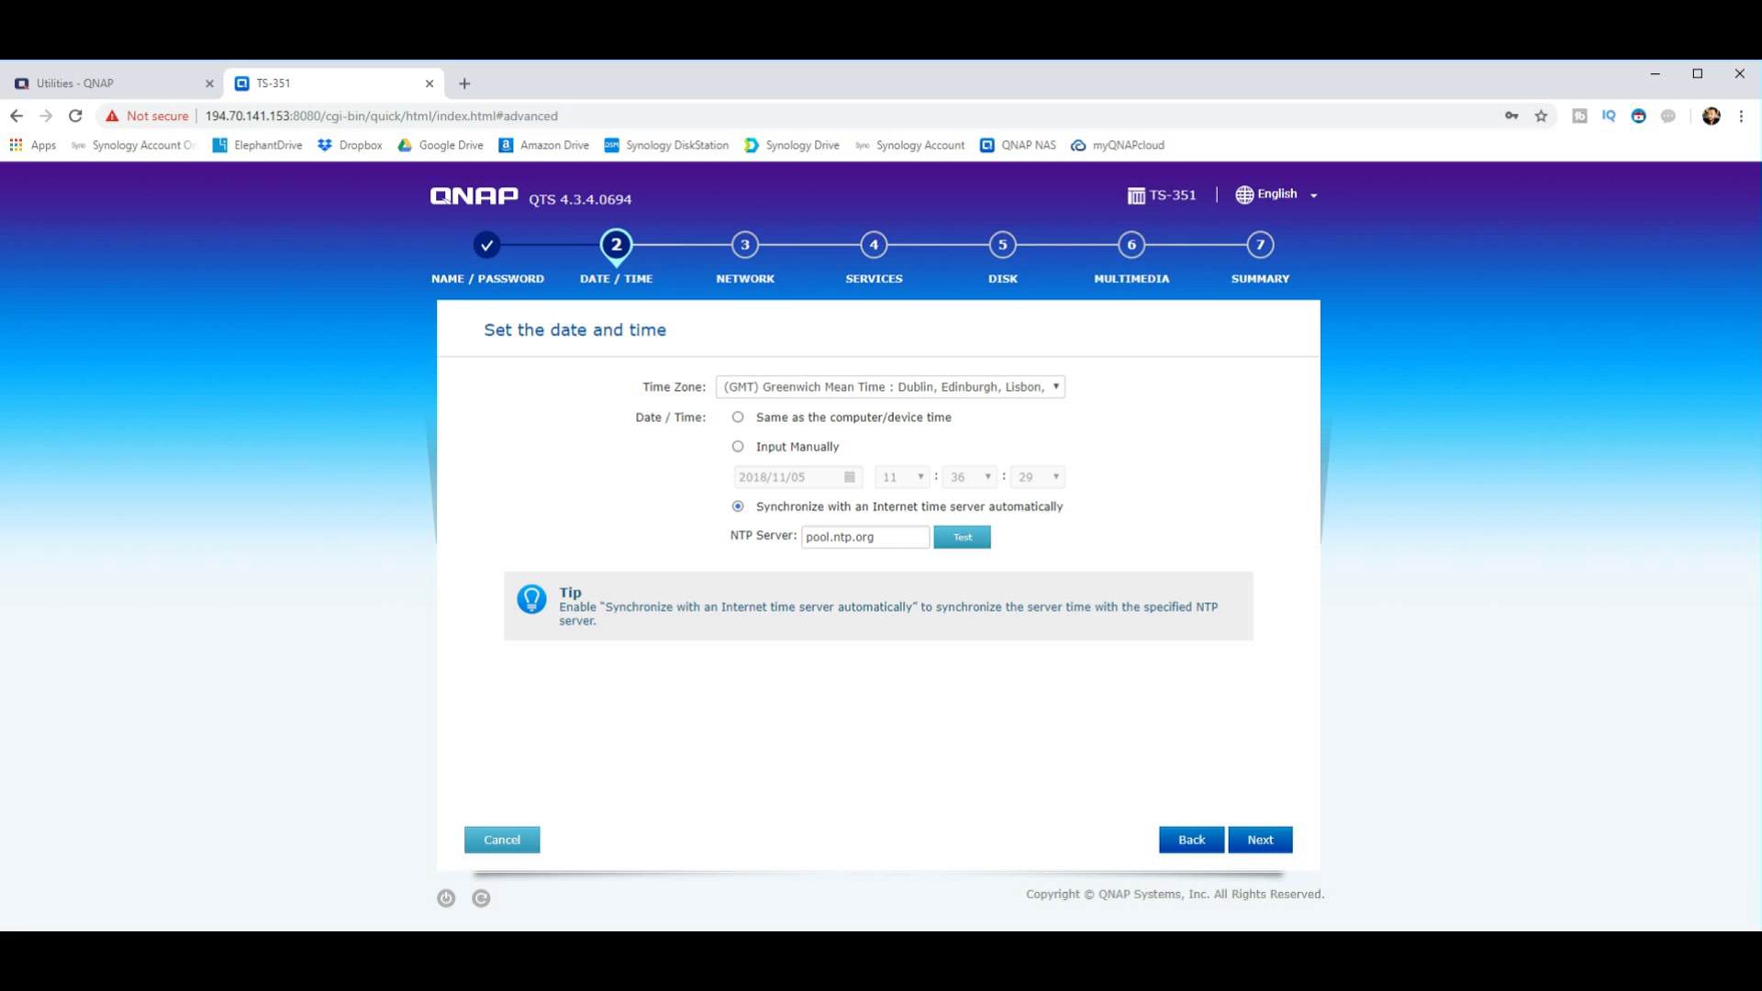
click(1260, 840)
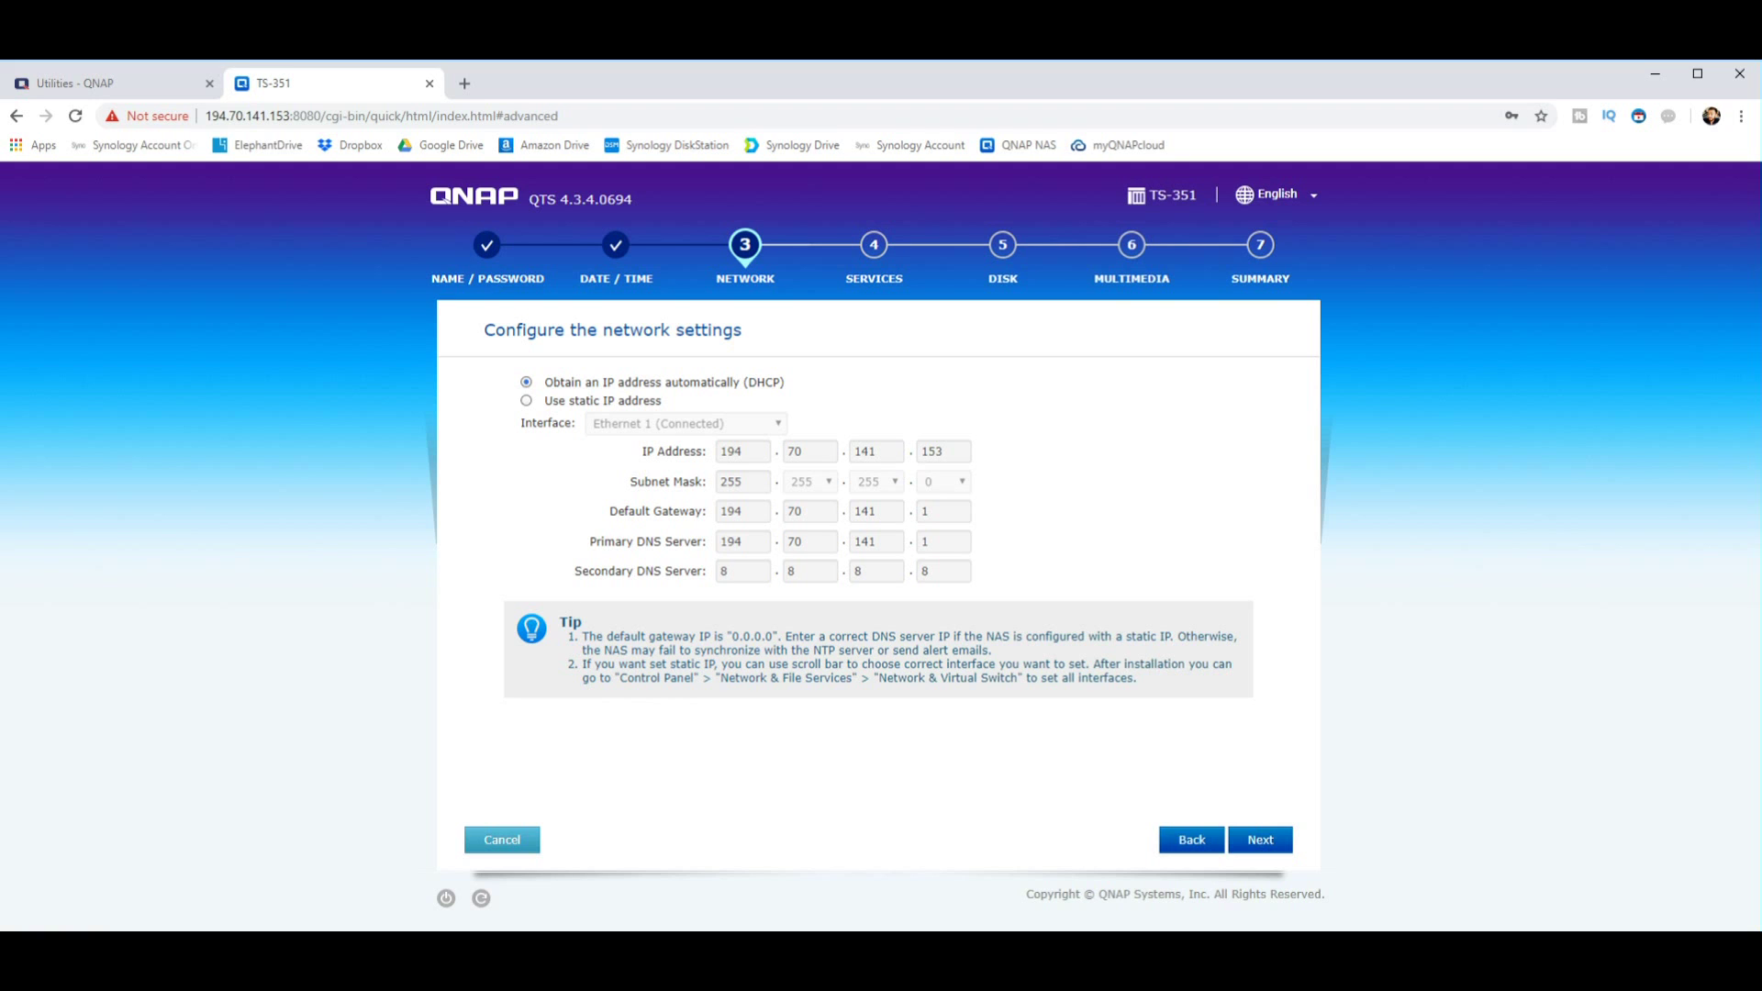
key(Return)
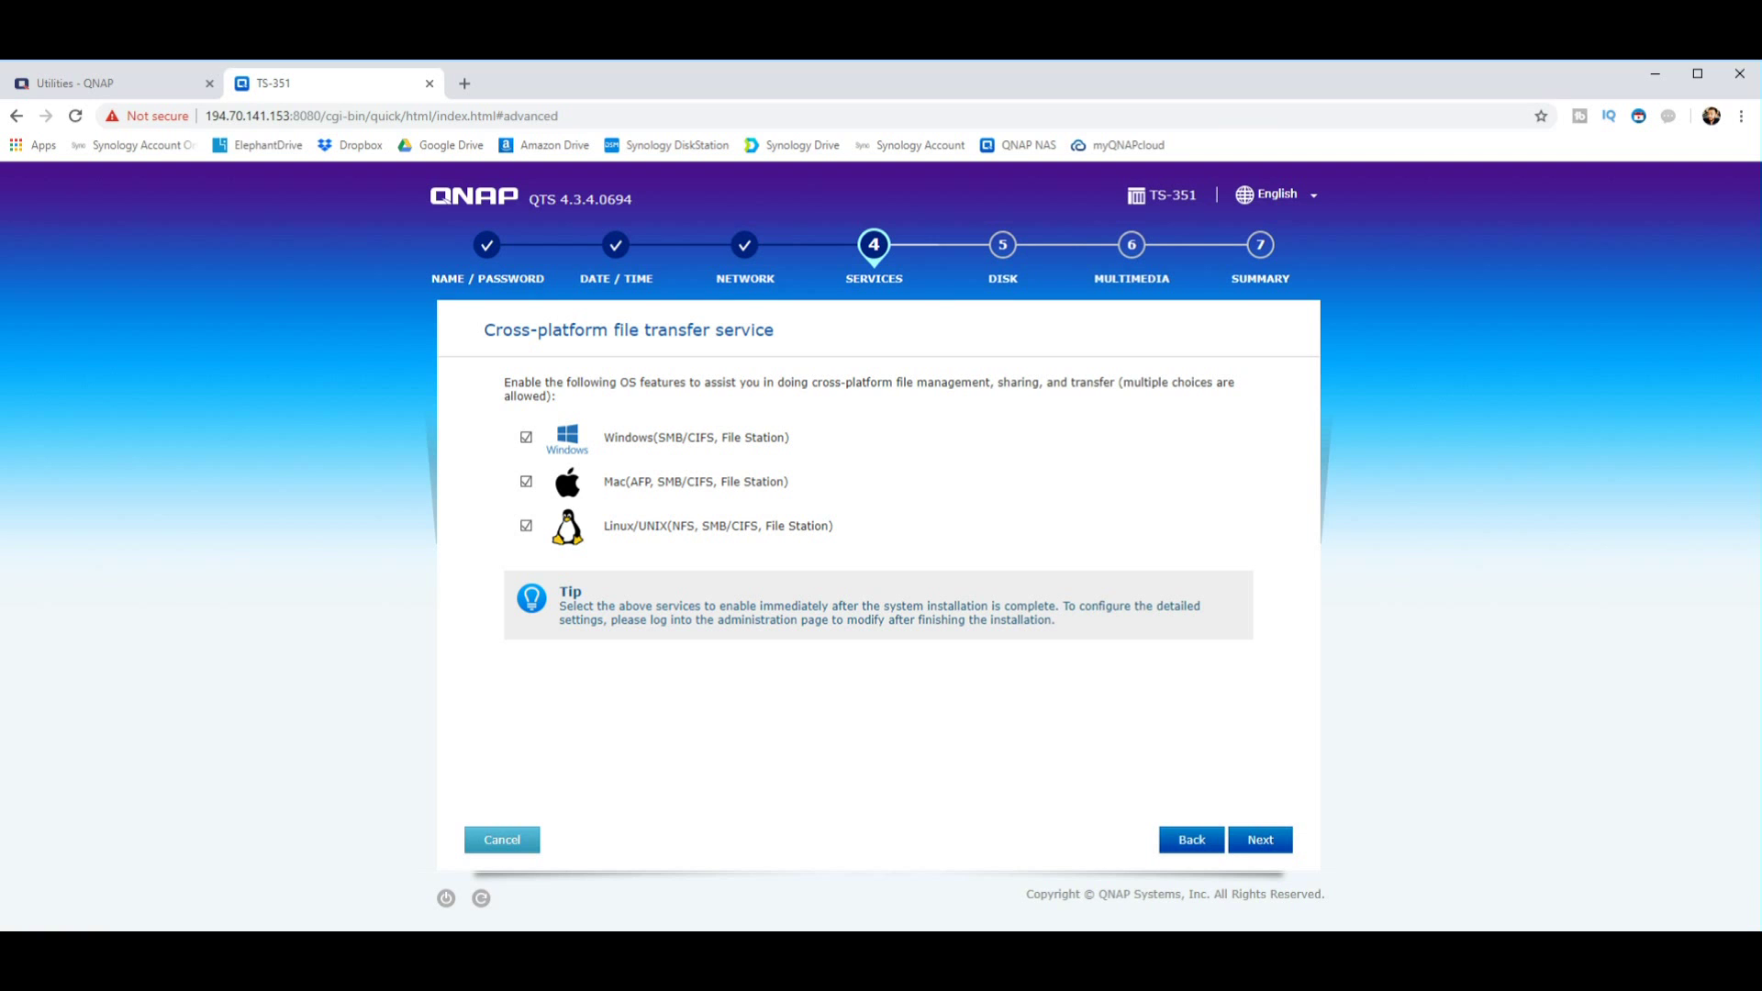
click(1260, 839)
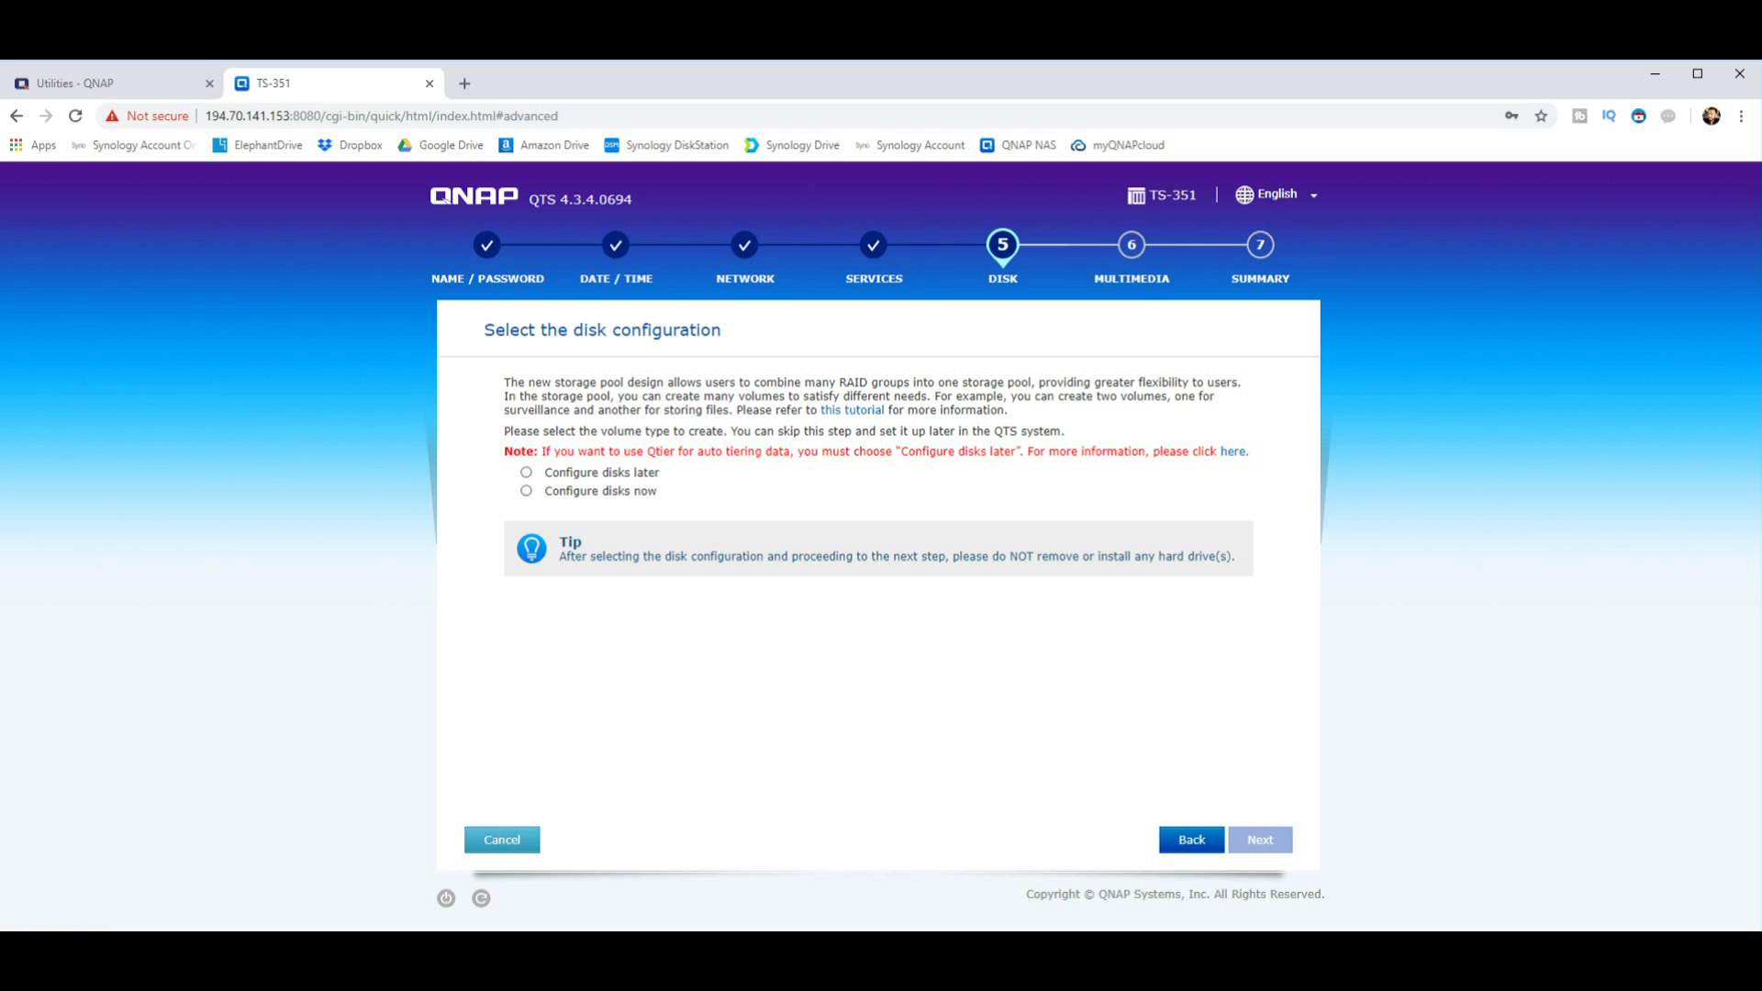
Step: Choose Configure disks now, keeping Thick Volume (Multi-Volume) in three-disk RAID 5
click(526, 491)
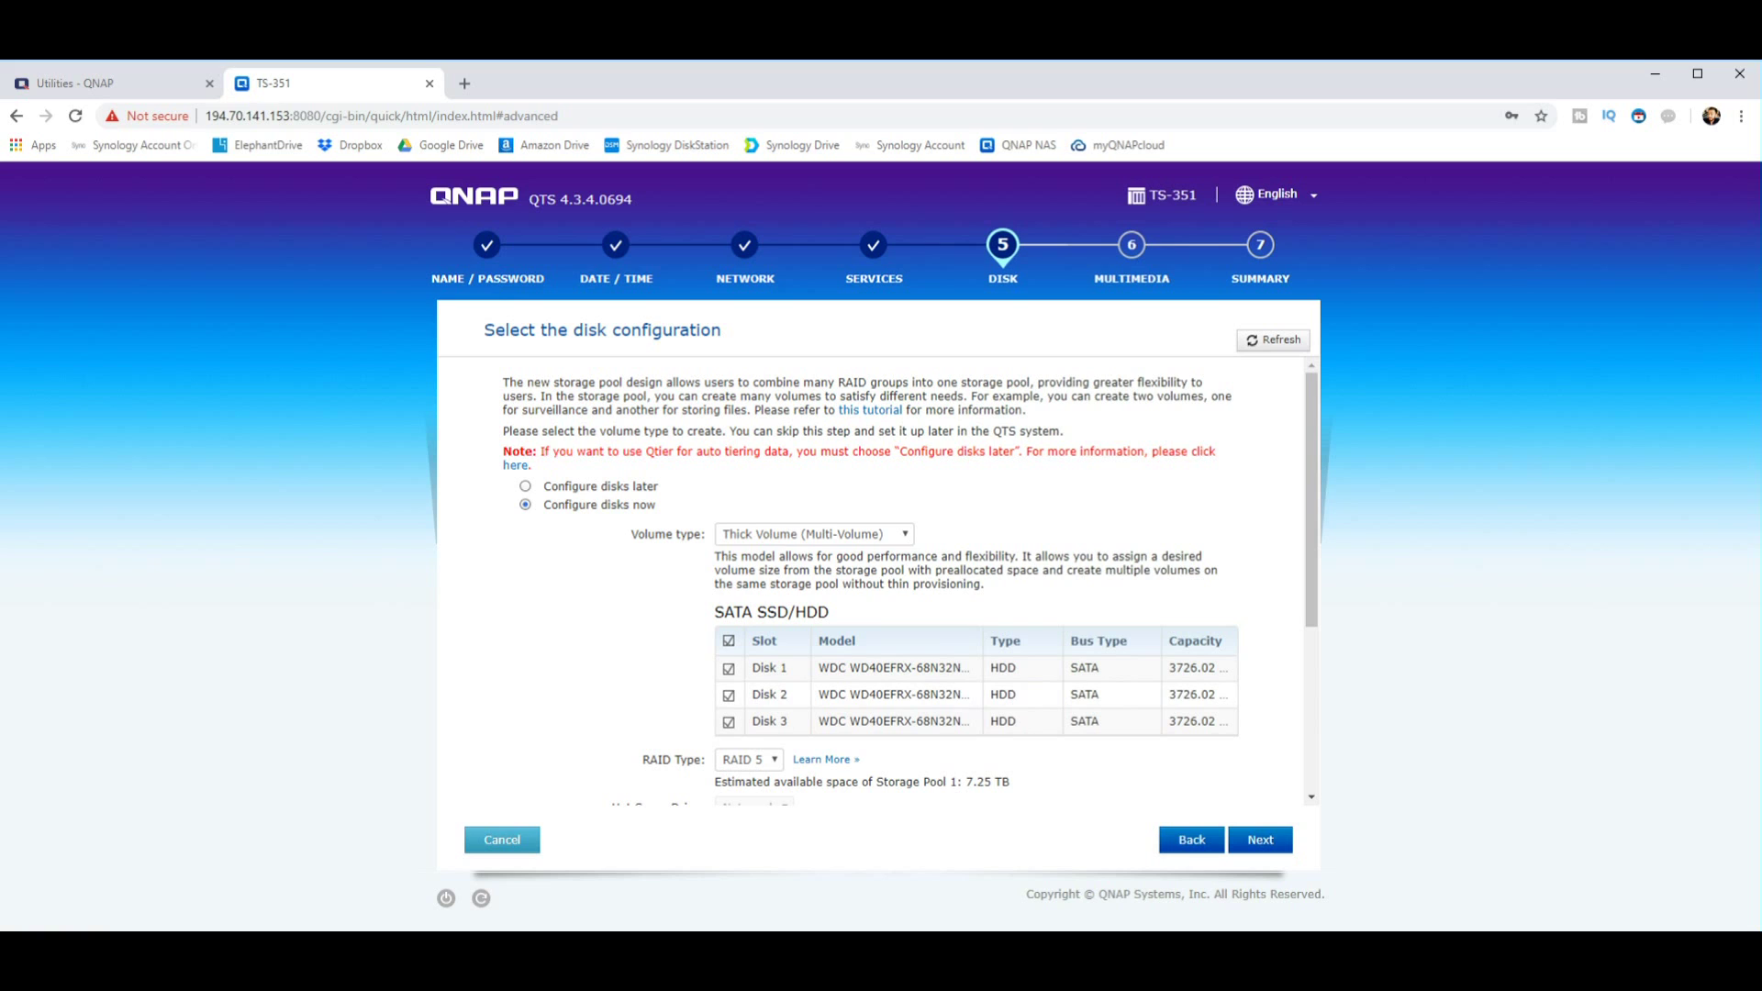
click(813, 534)
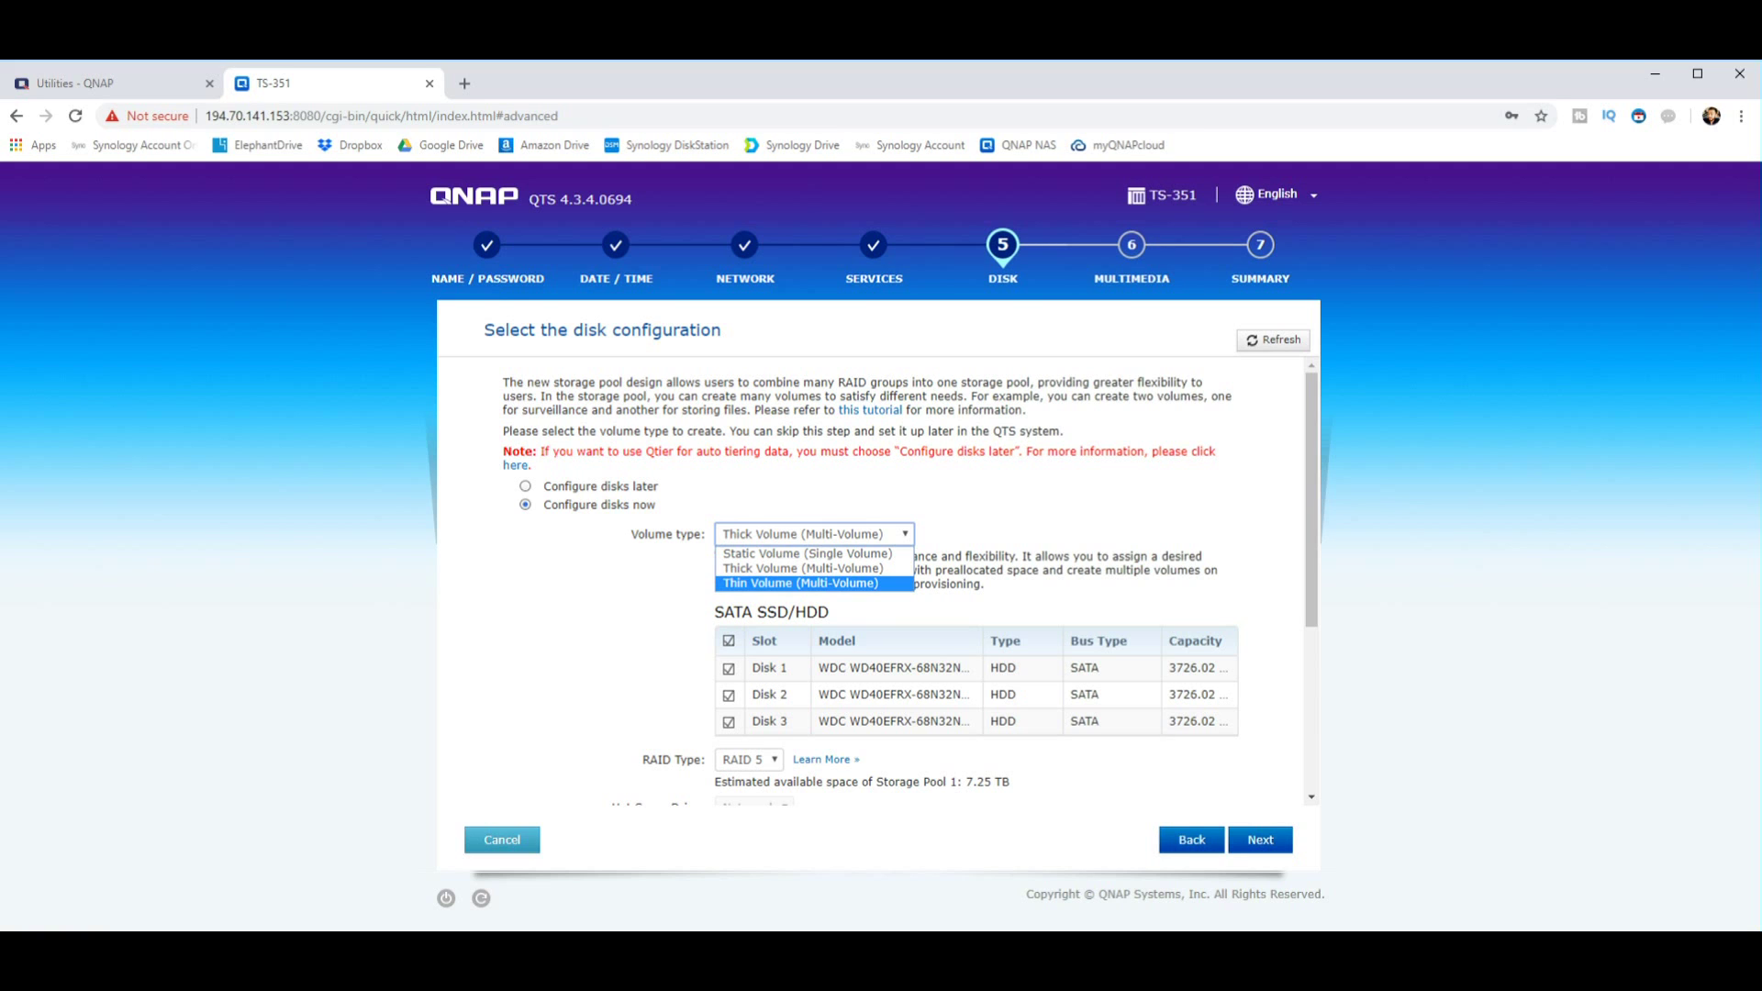
key(Escape)
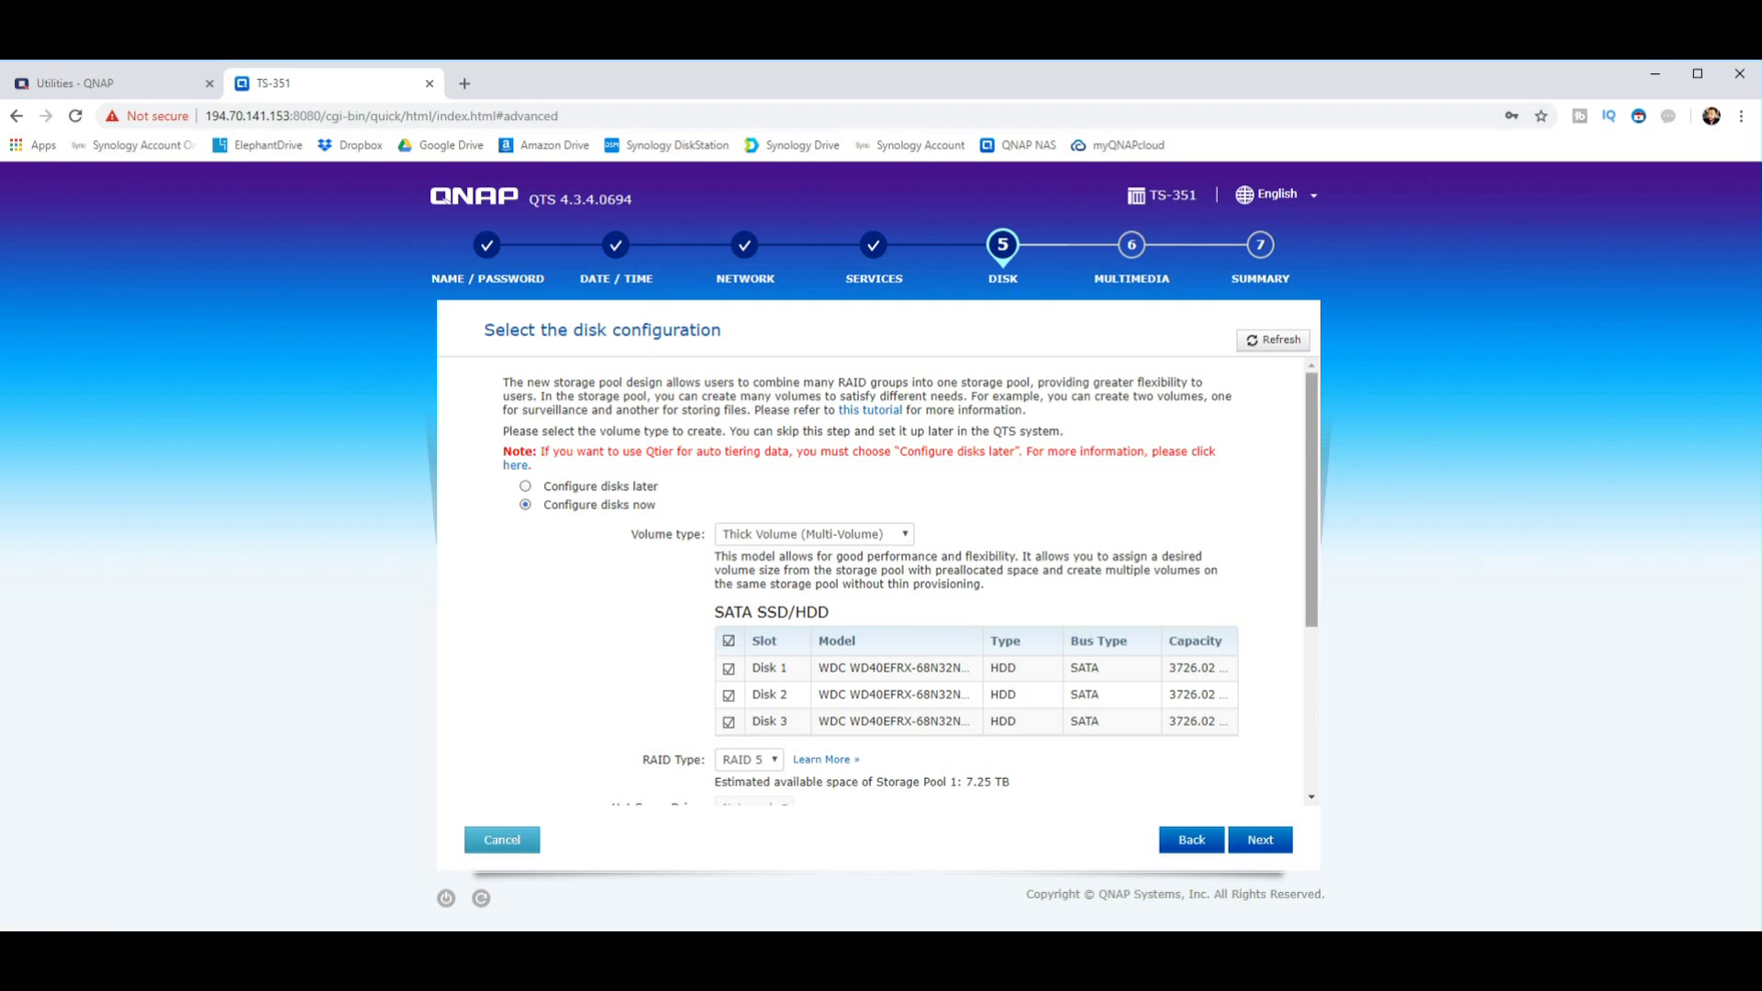
scroll(908, 578, down, 2)
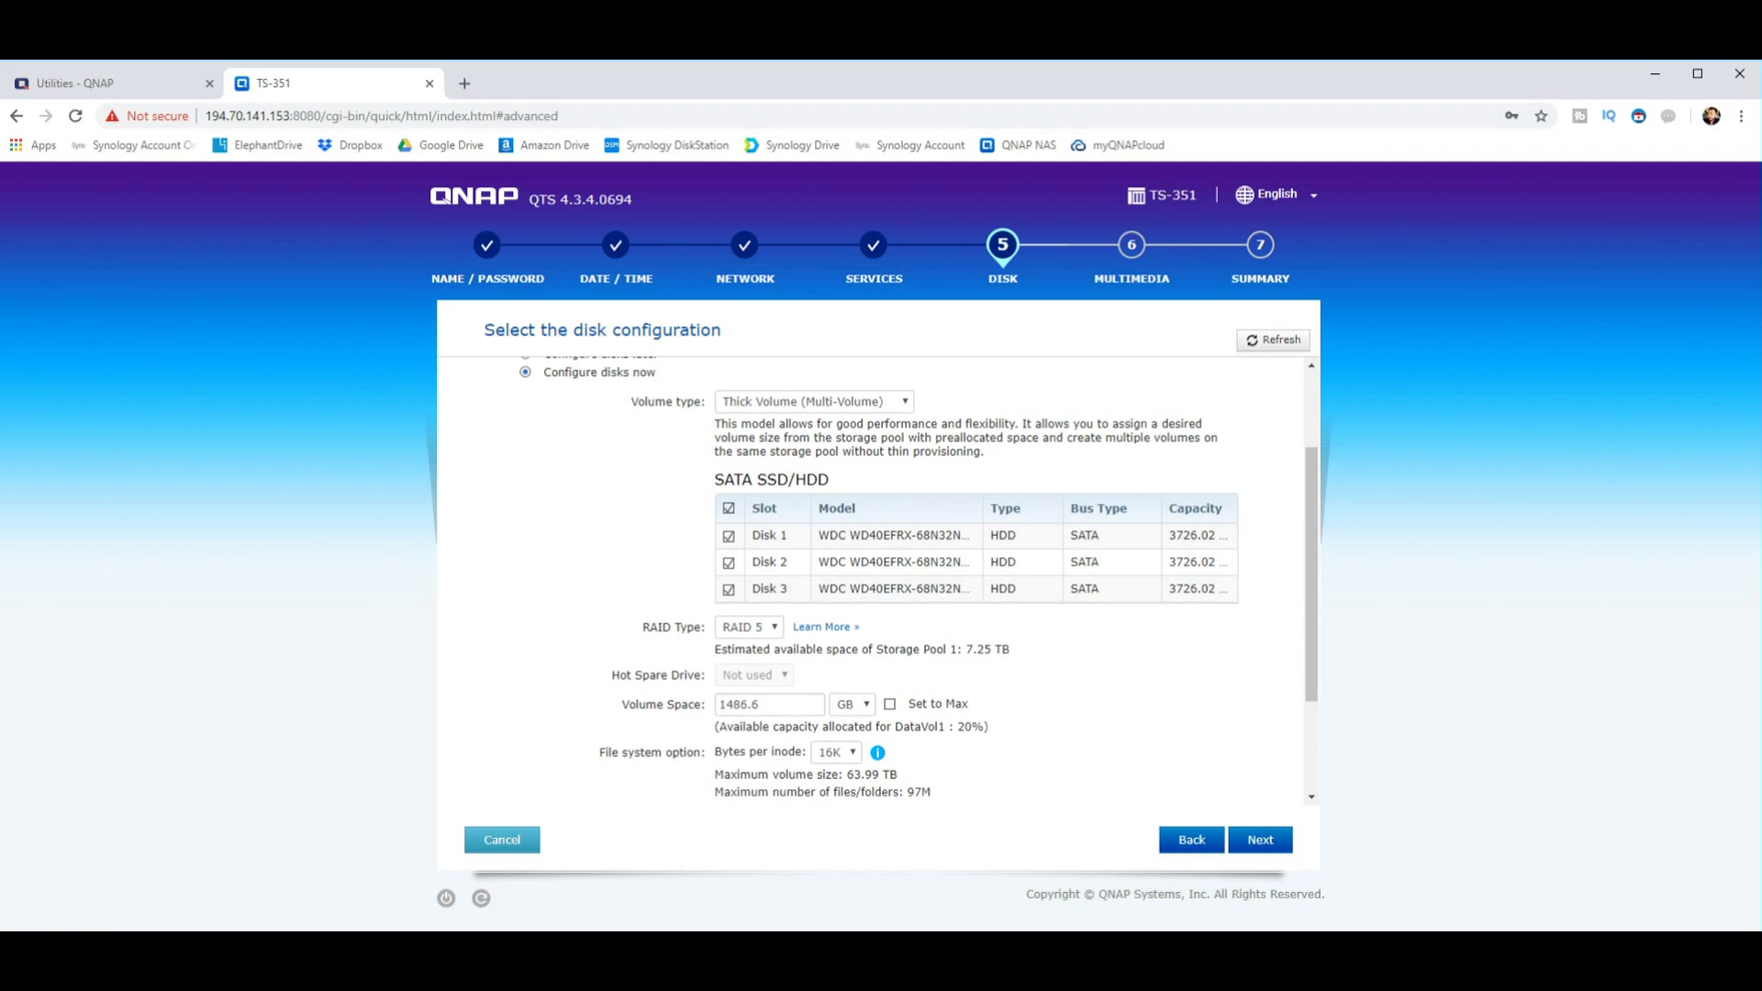
click(748, 627)
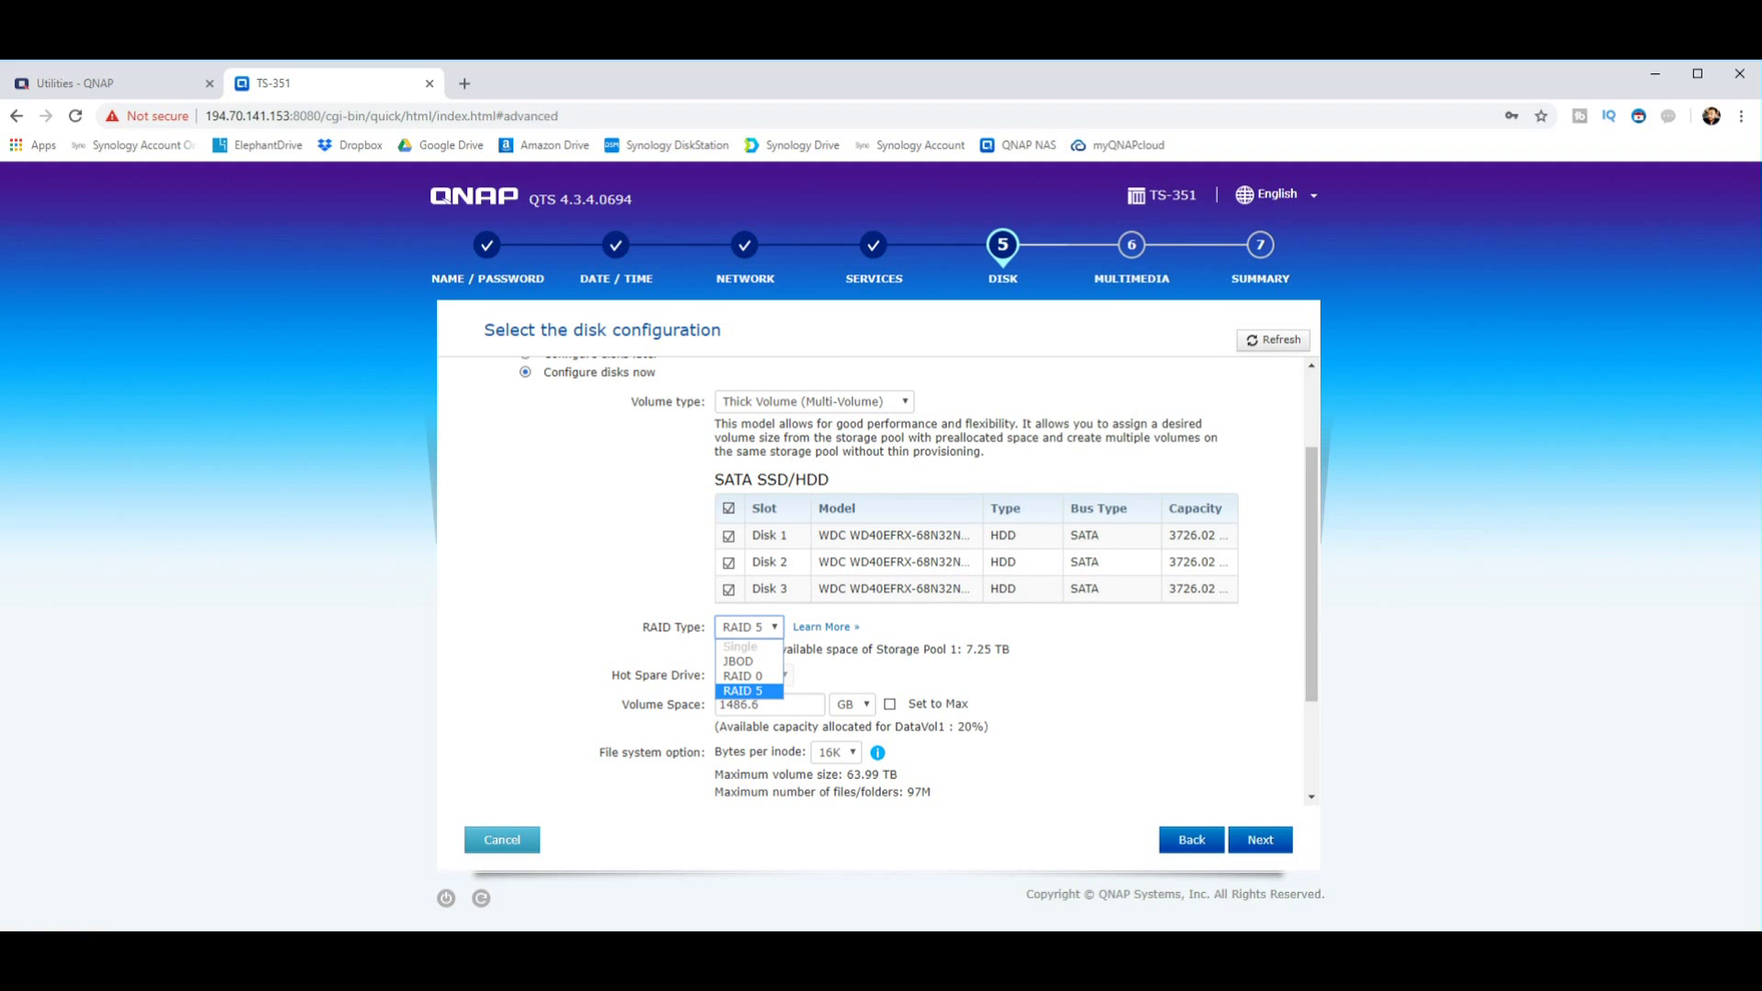
key(Return)
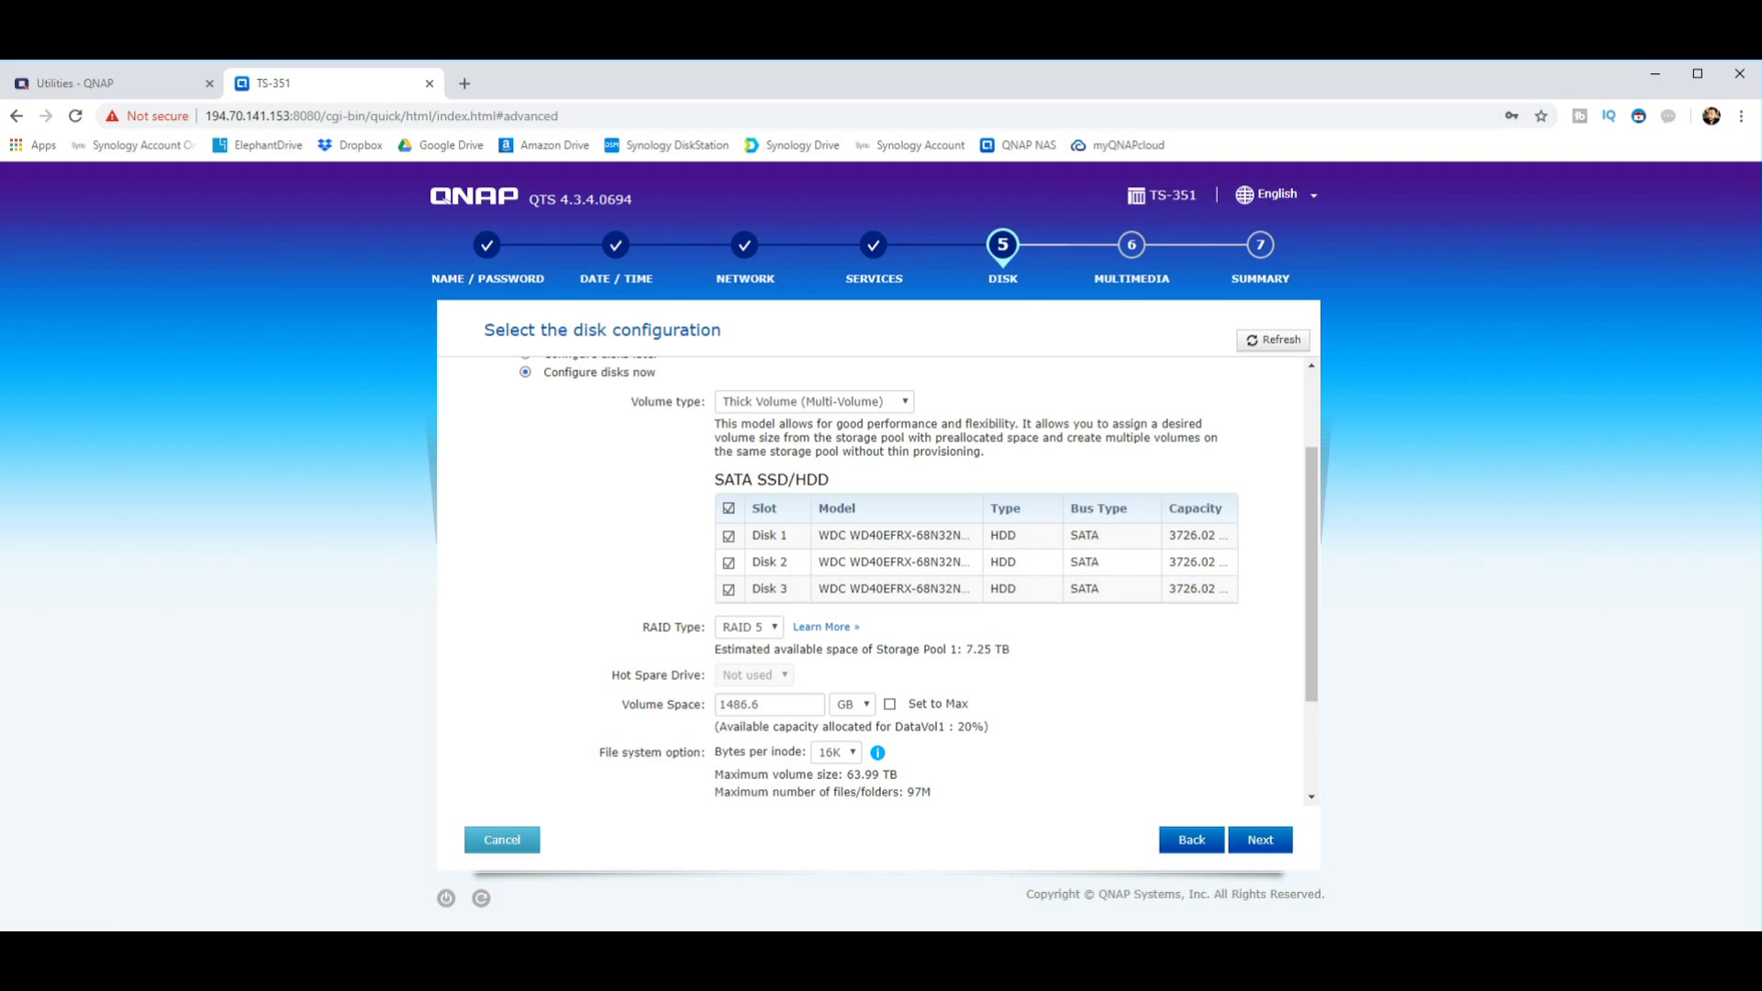
click(729, 588)
click(748, 626)
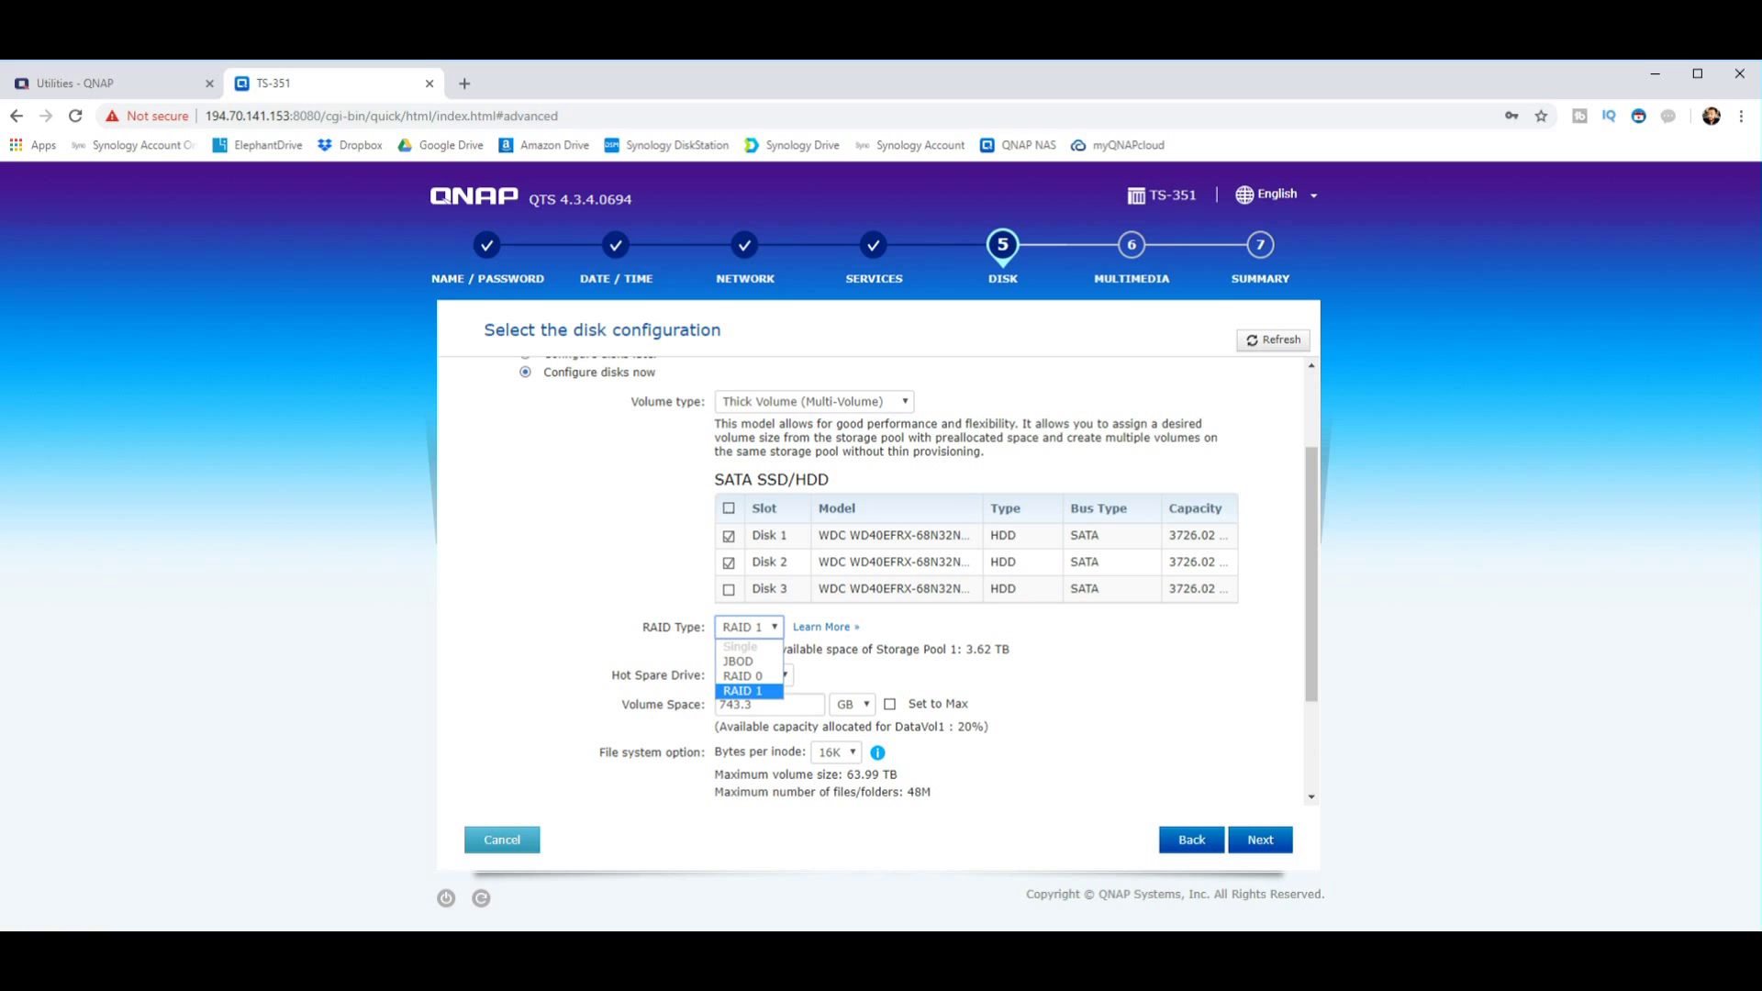
key(Return)
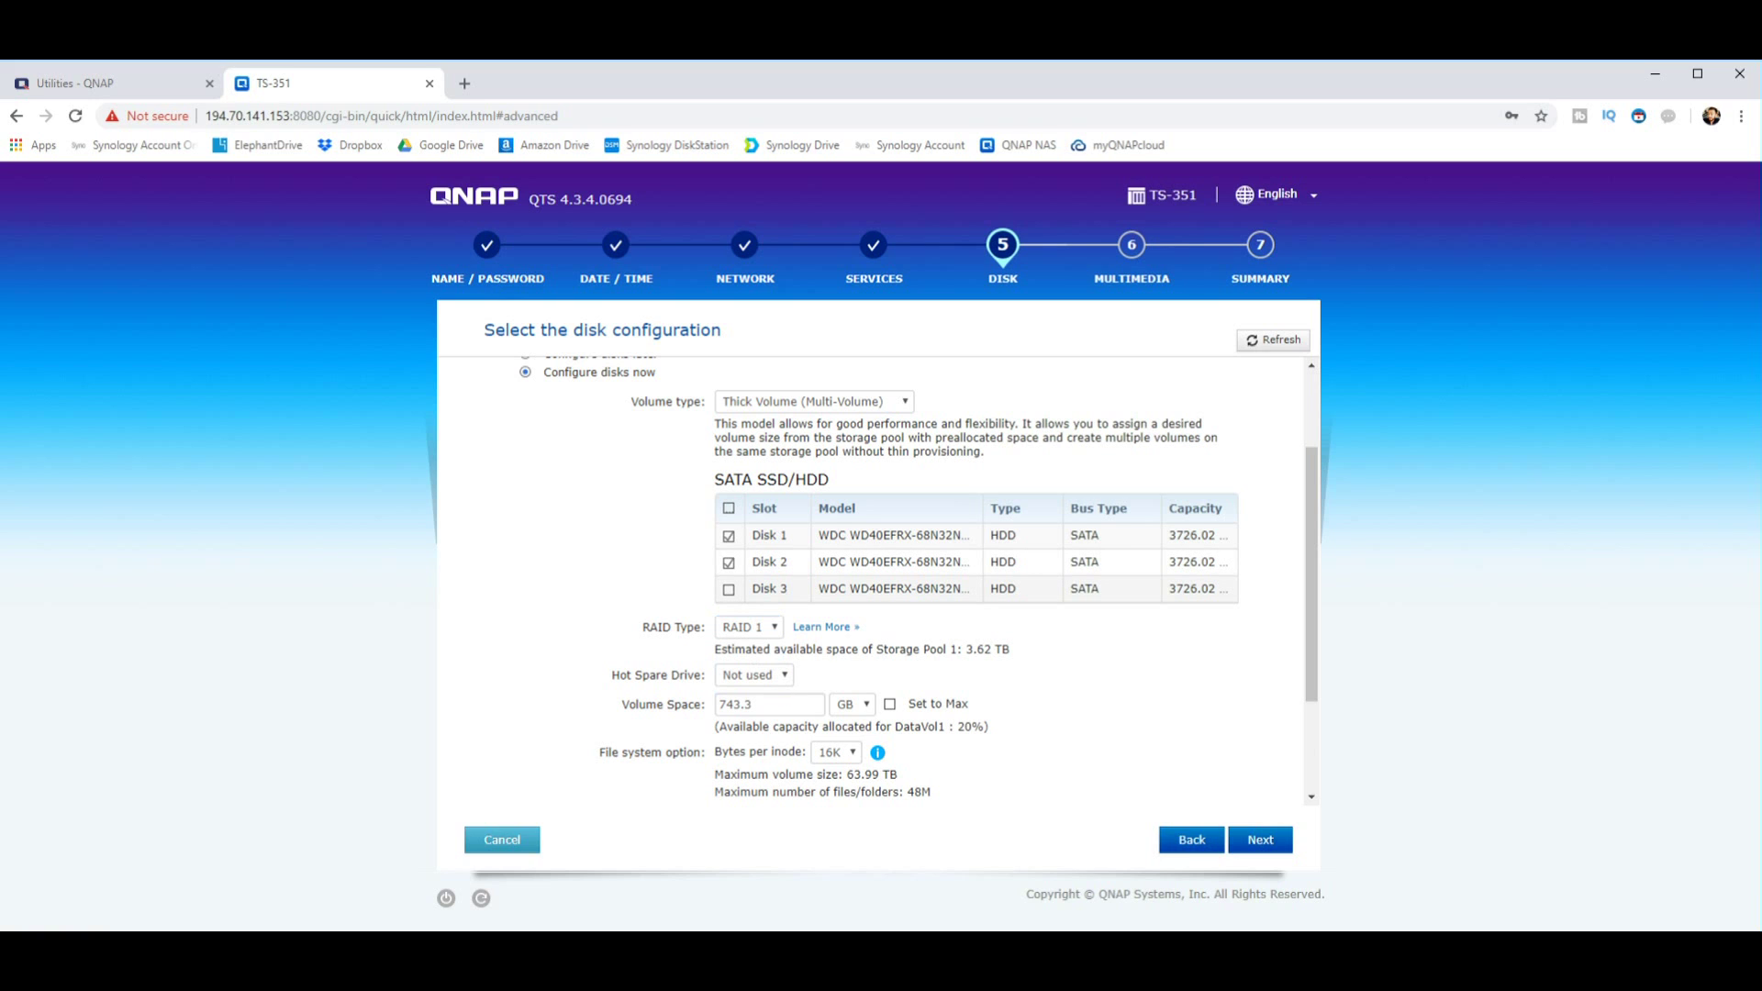
click(728, 589)
key(alt+Down)
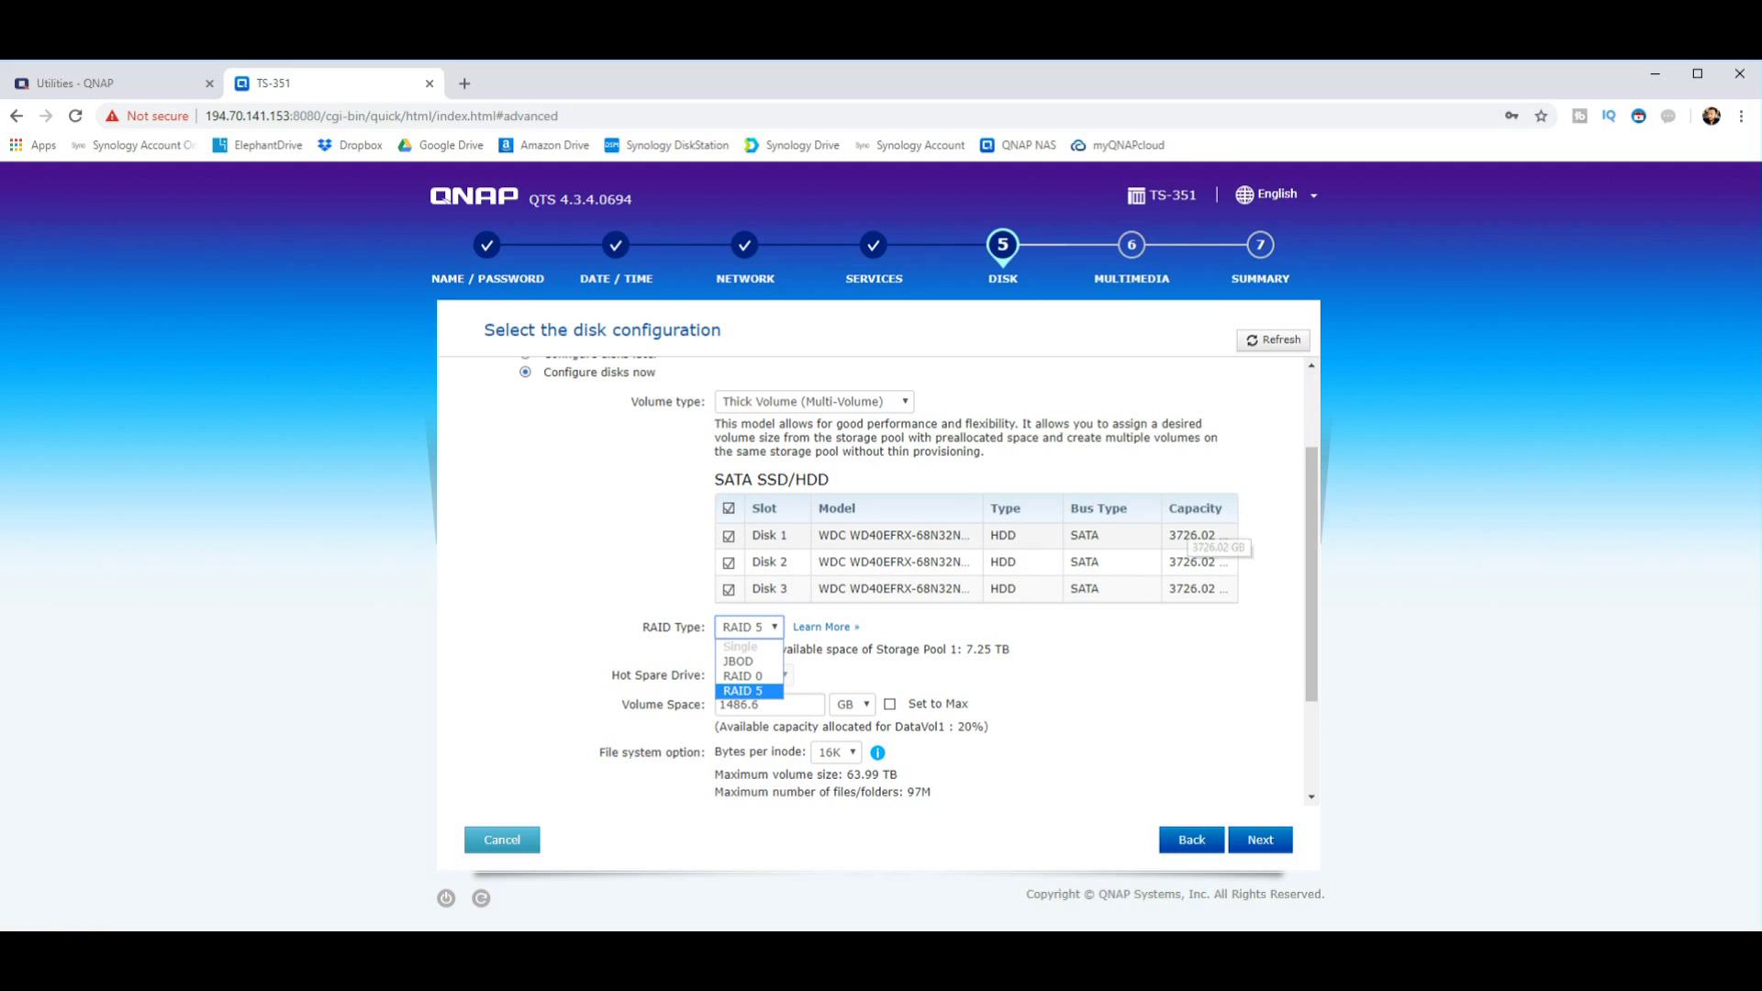
drag(1169, 535, 1198, 535)
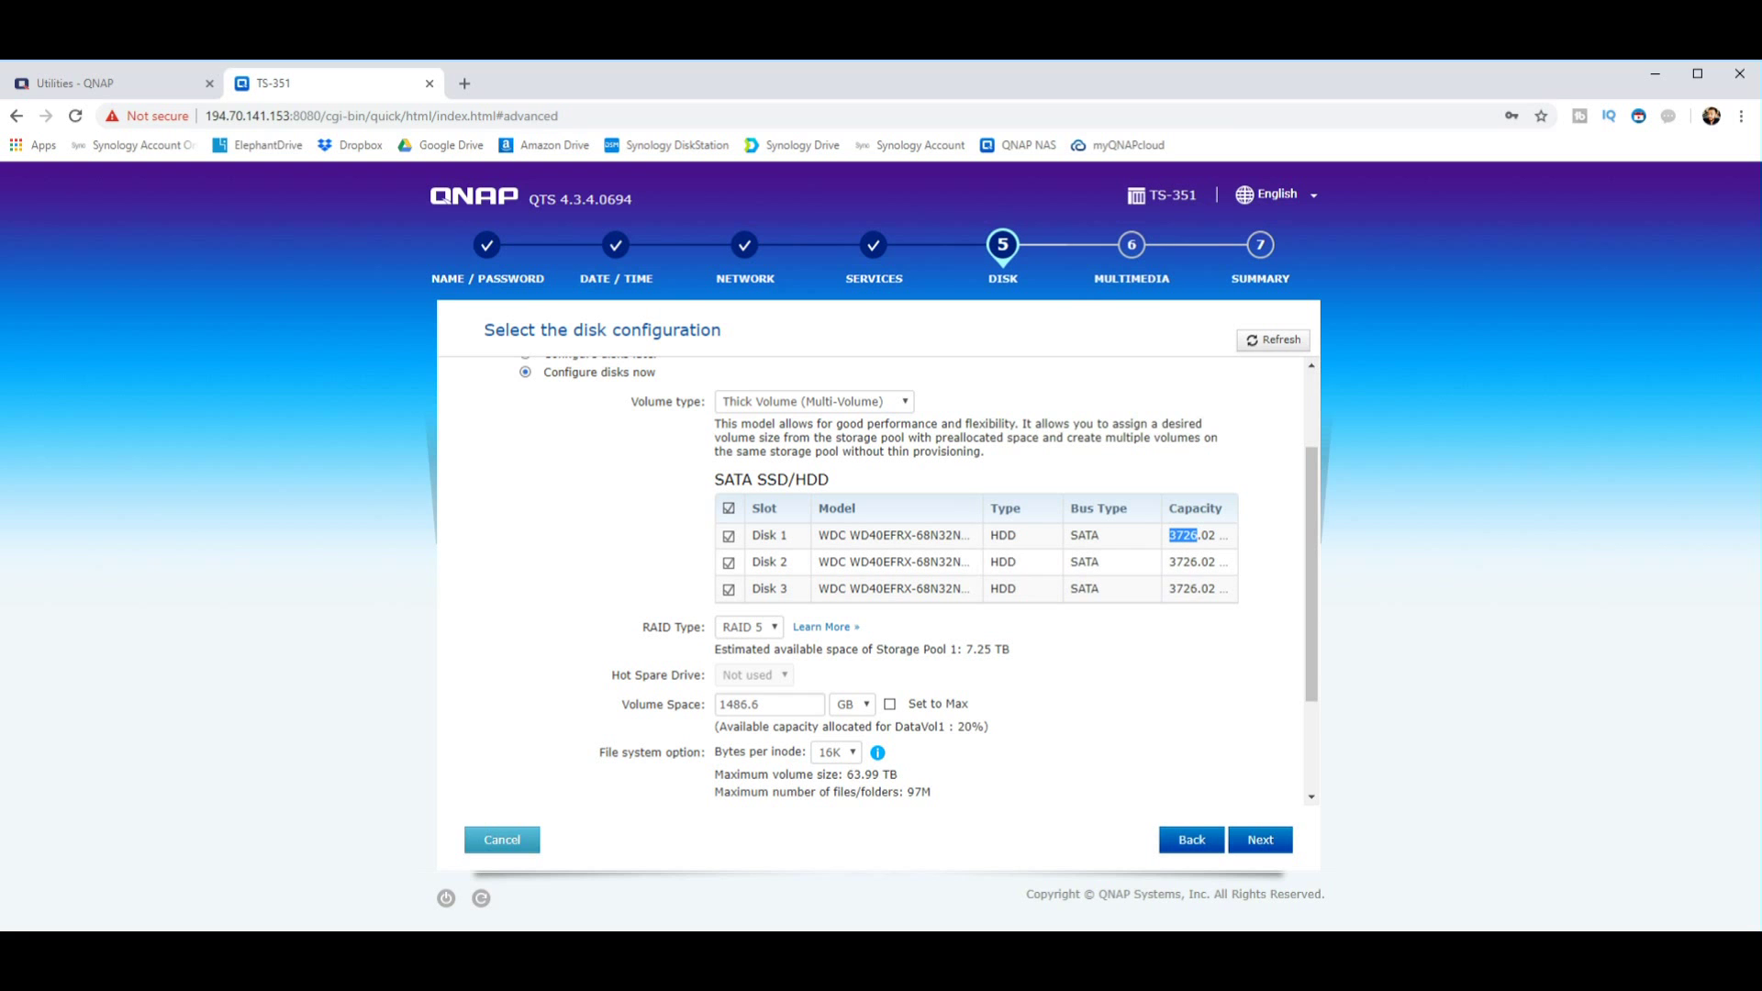
Step: Set the DataVol1 volume space to the maximum 7.25 TB with Set to Max
scroll(912, 581, down, 2)
scroll(912, 581, up, 2)
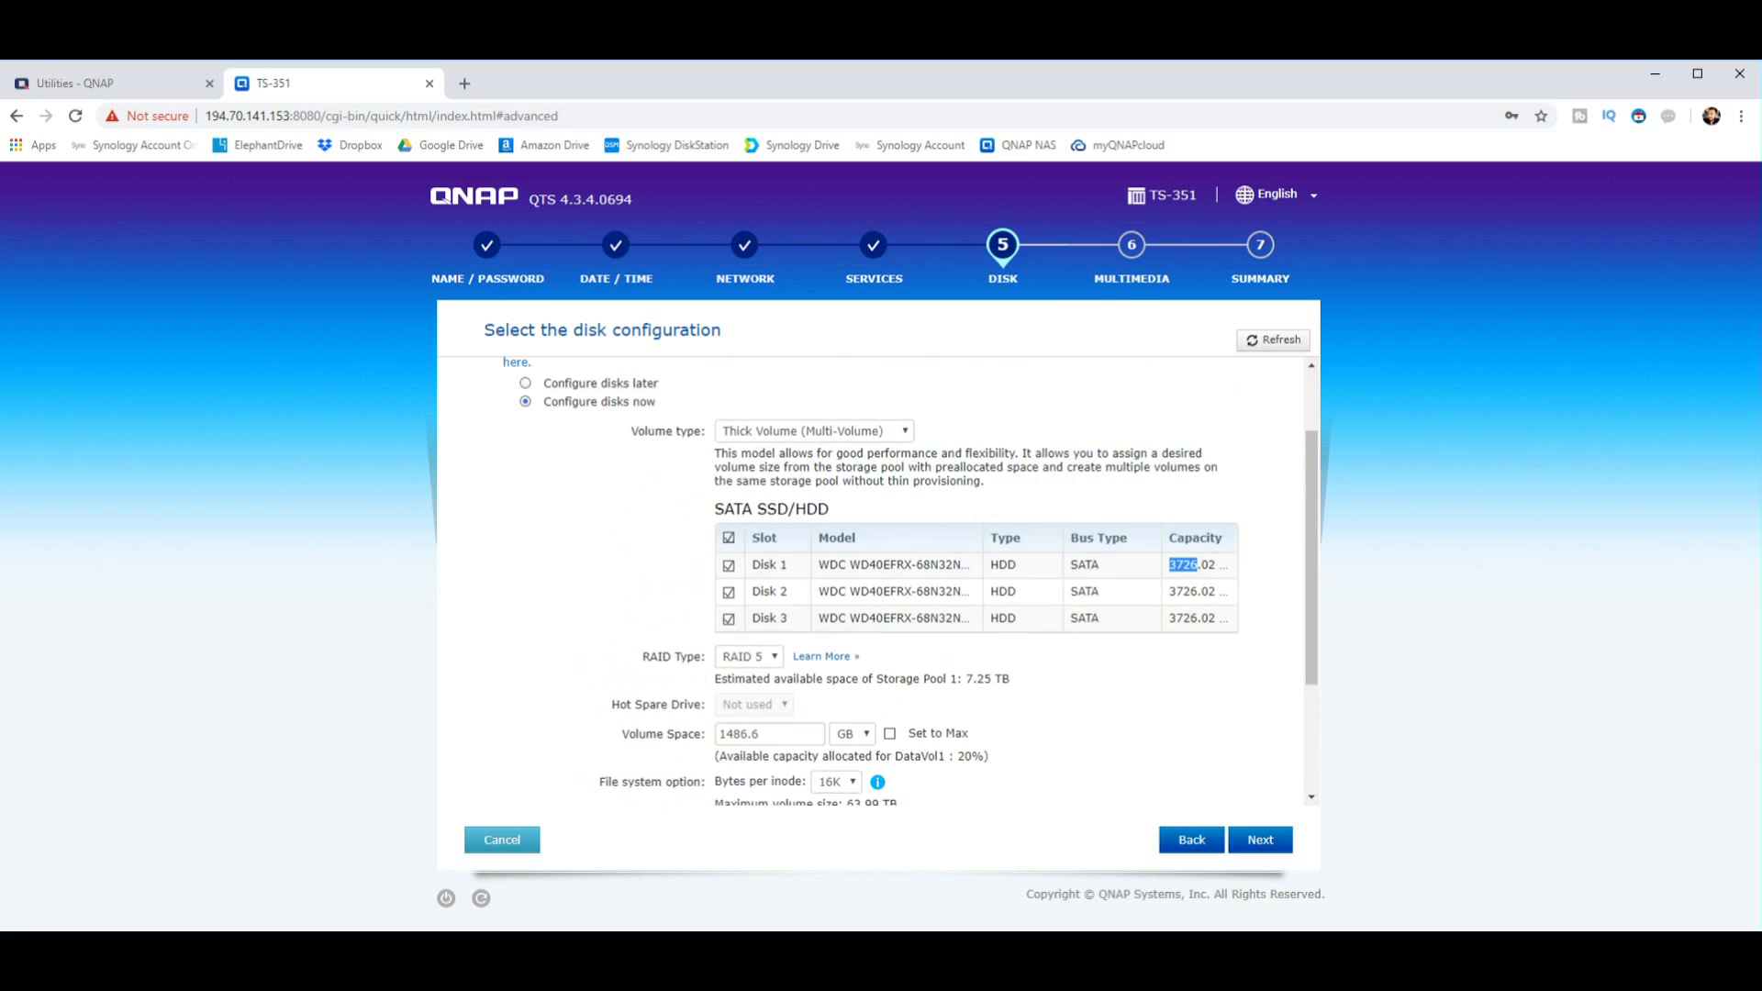
scroll(912, 580, down, 2)
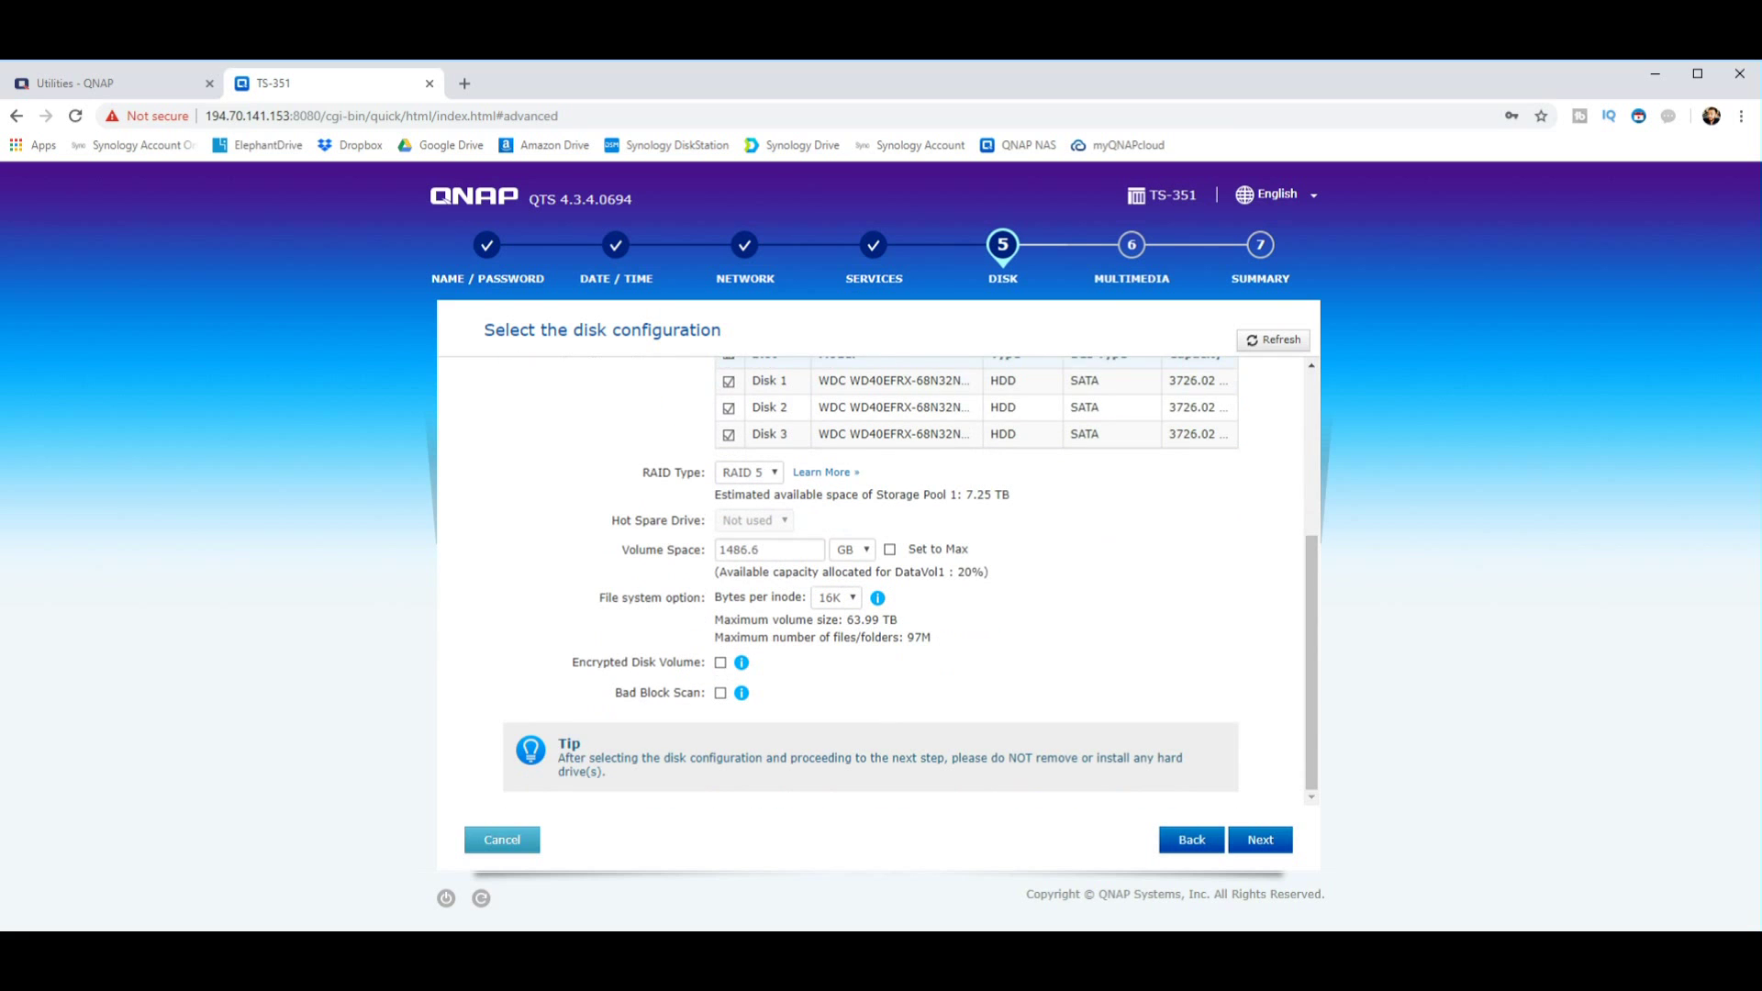
click(760, 550)
key(Tab)
key(Tab)
key(space)
key(space)
key(space)
key(space)
key(shift+Tab)
key(shift+Tab)
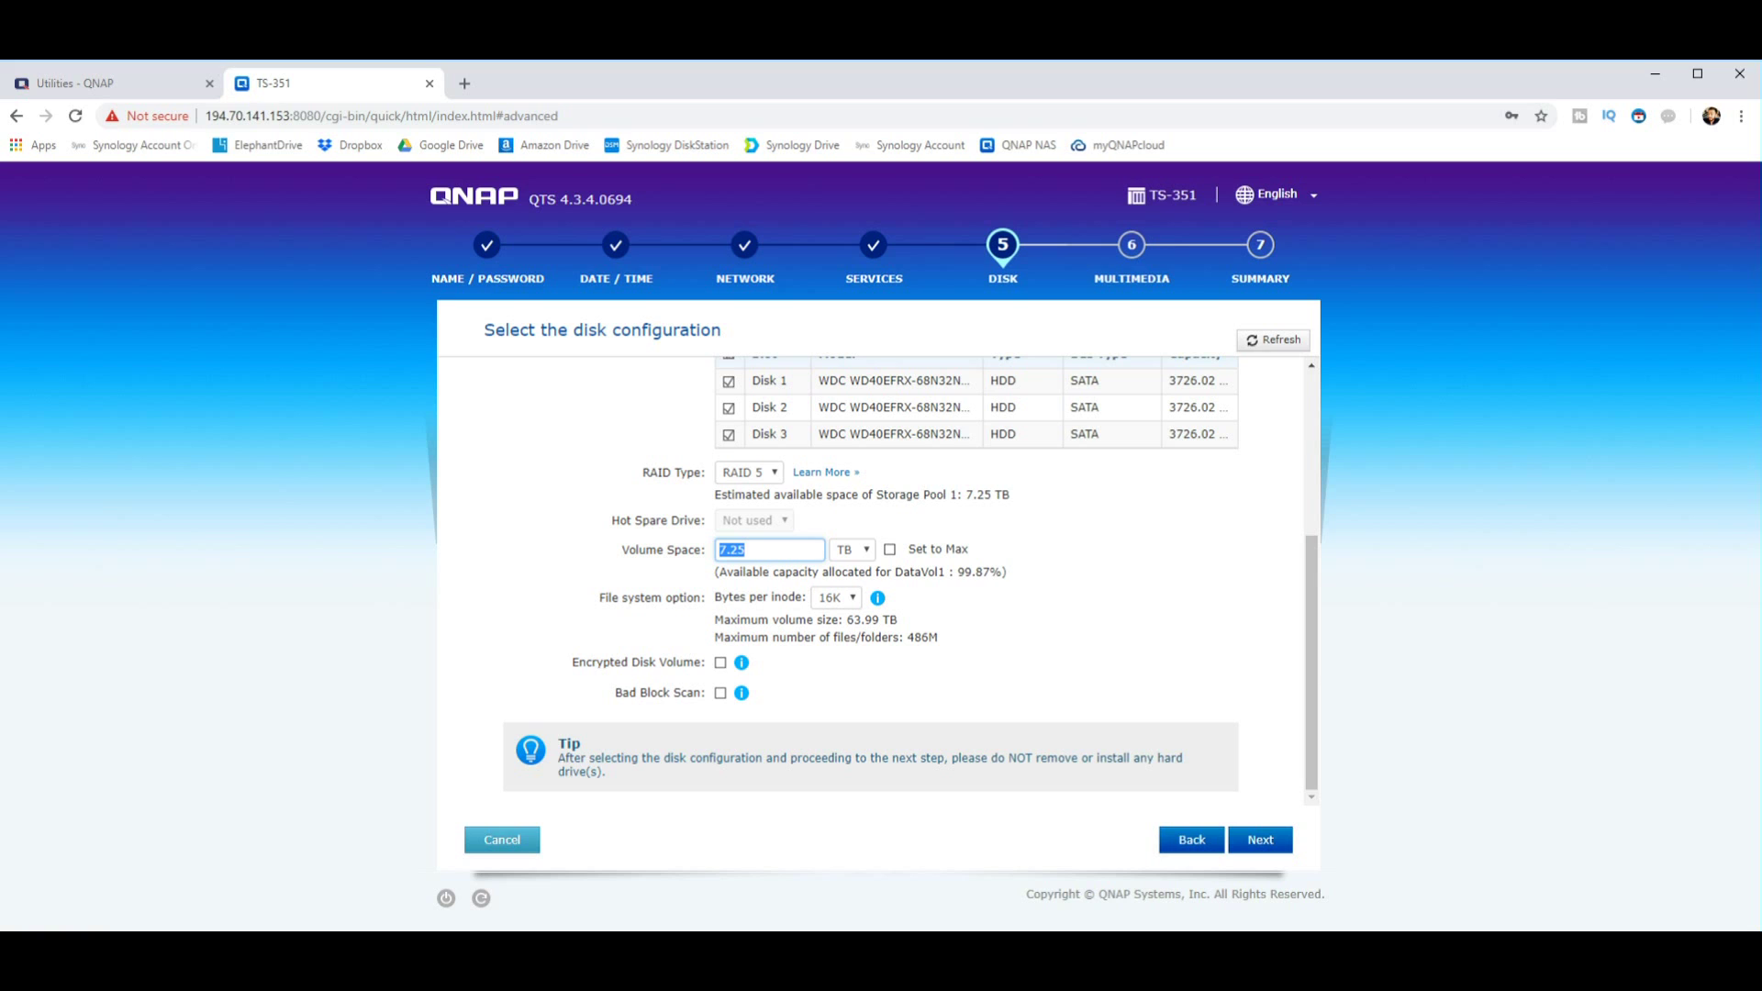
click(889, 549)
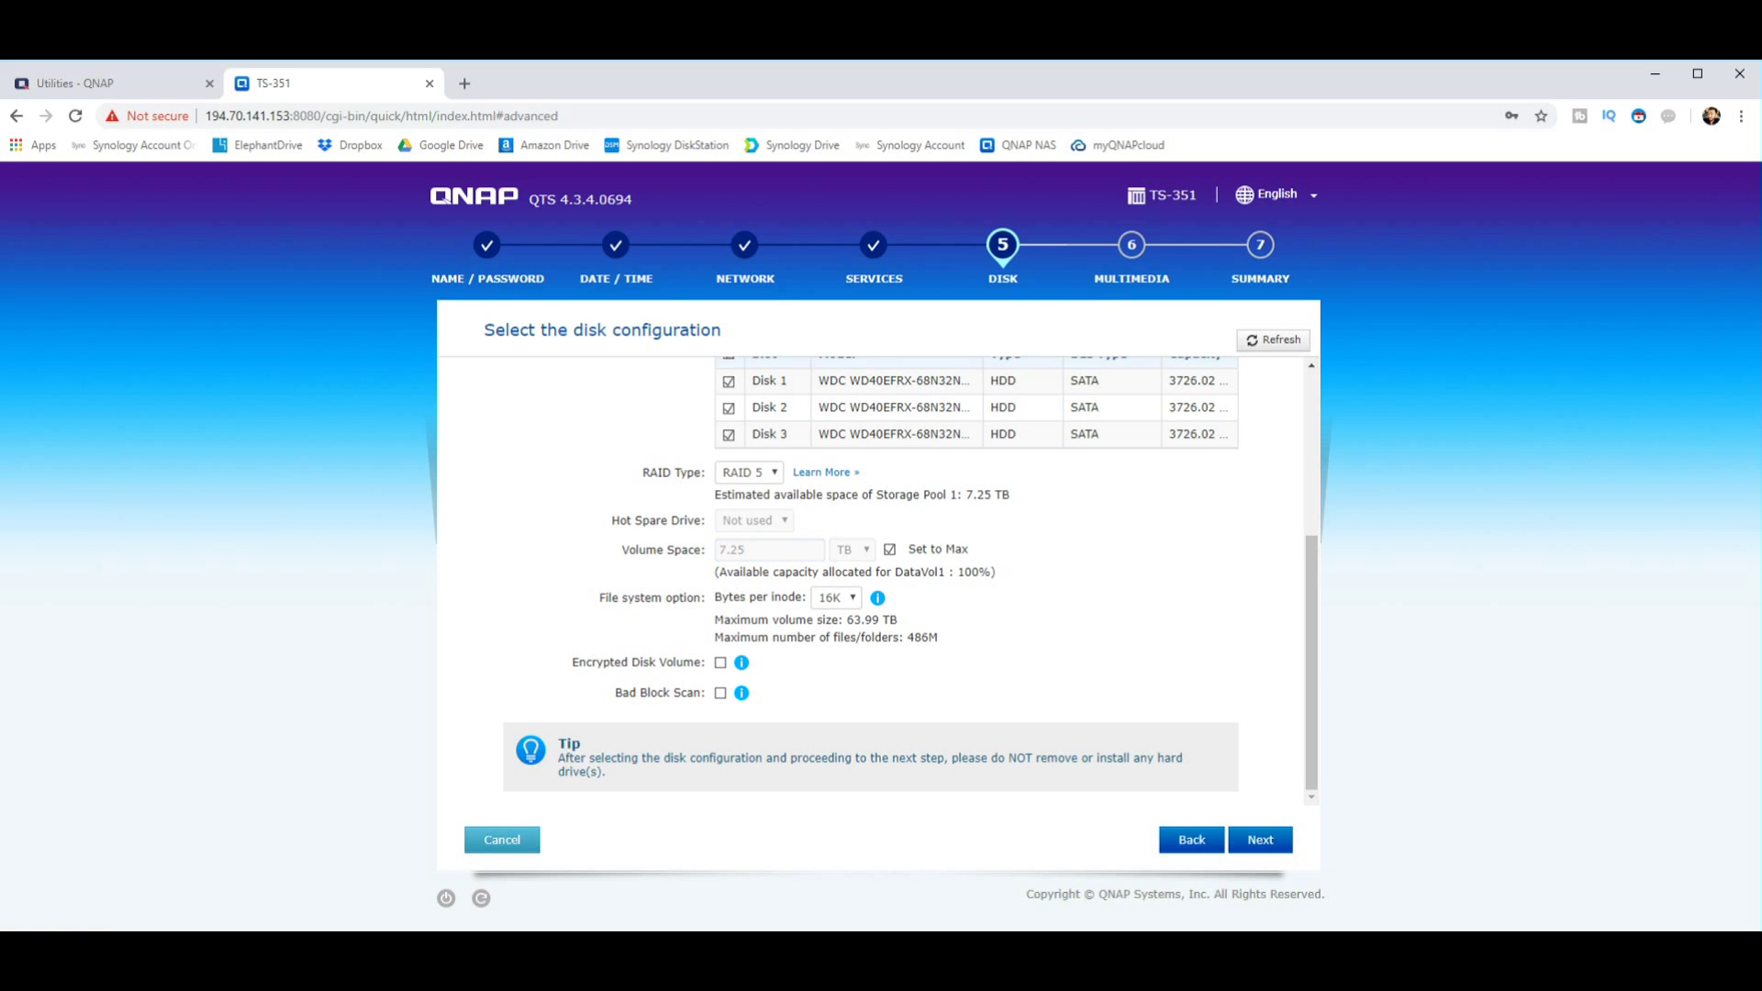
Step: Keep 16K bytes per inode and read its explanation popup
click(836, 597)
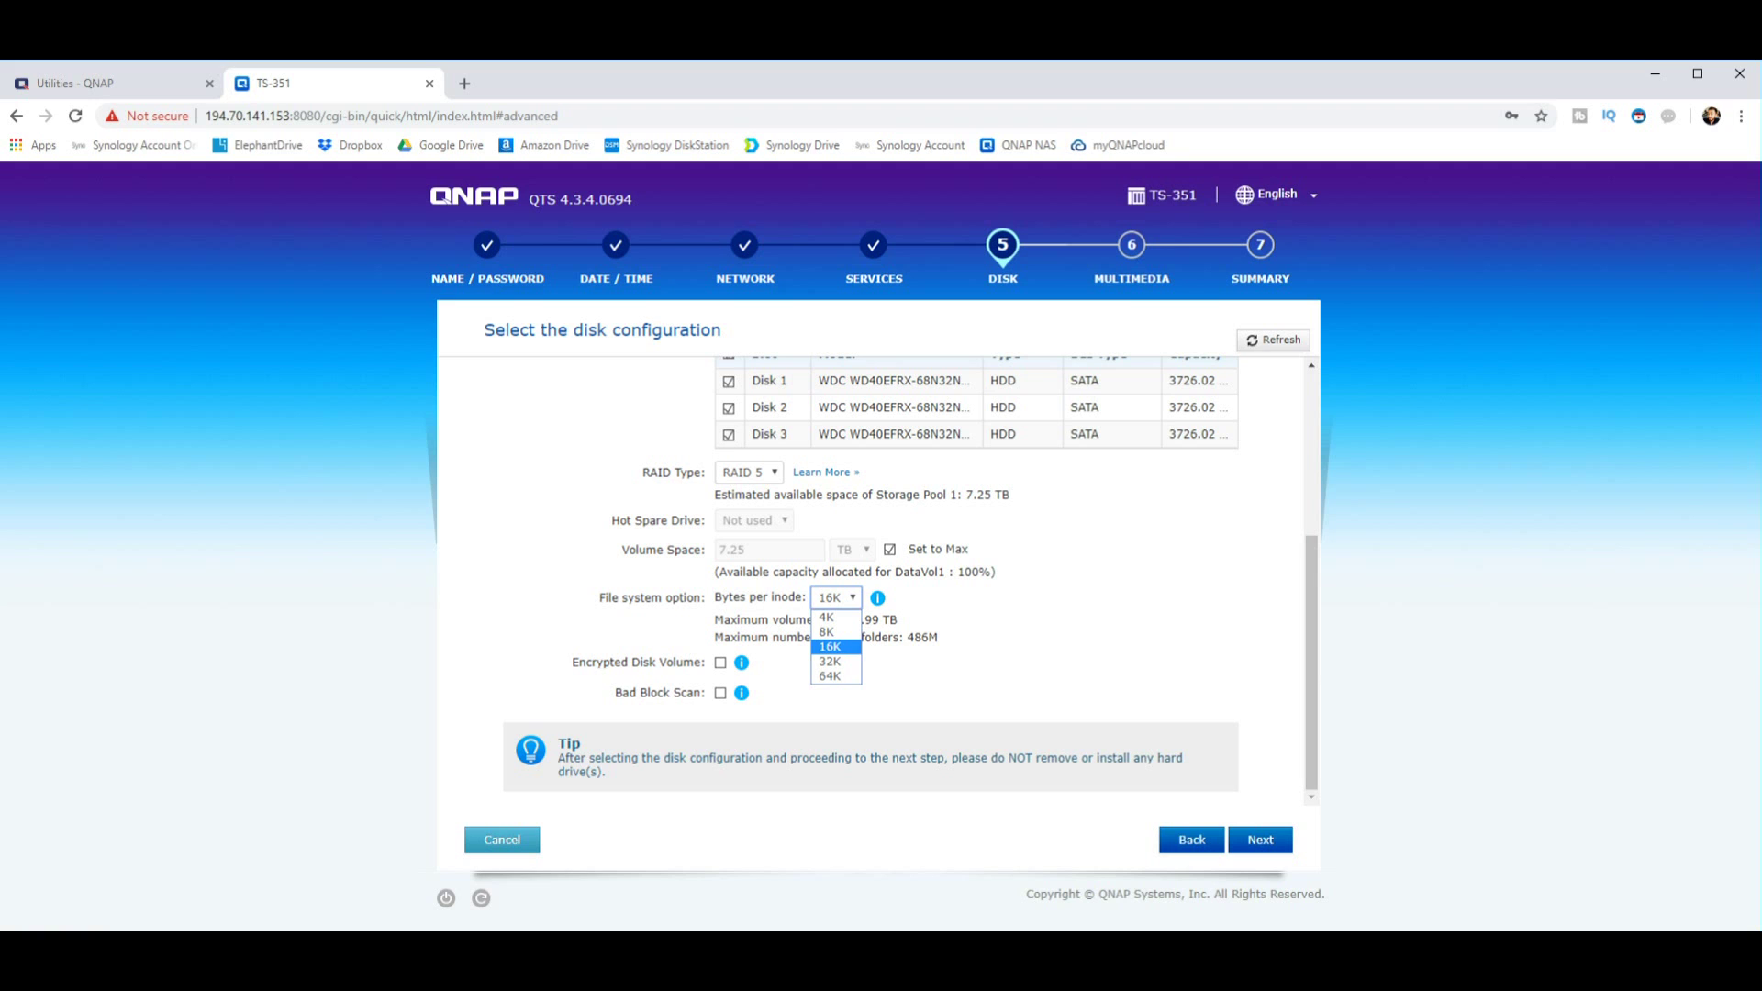
key(Return)
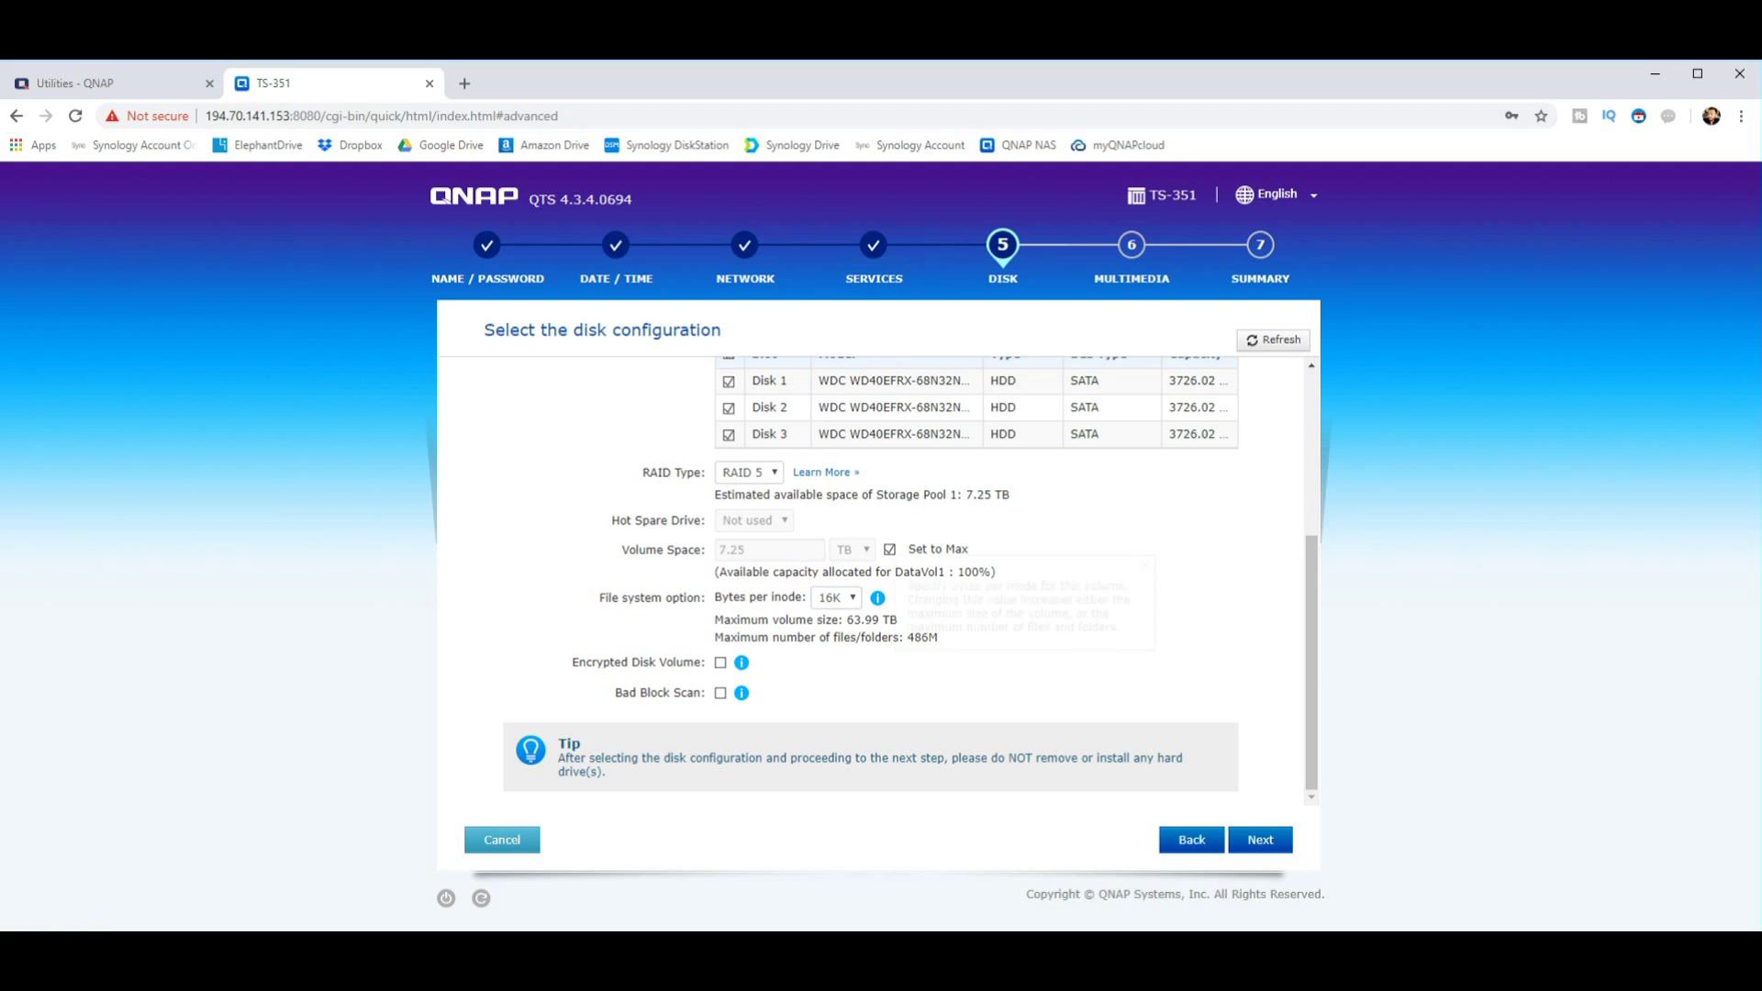
click(877, 598)
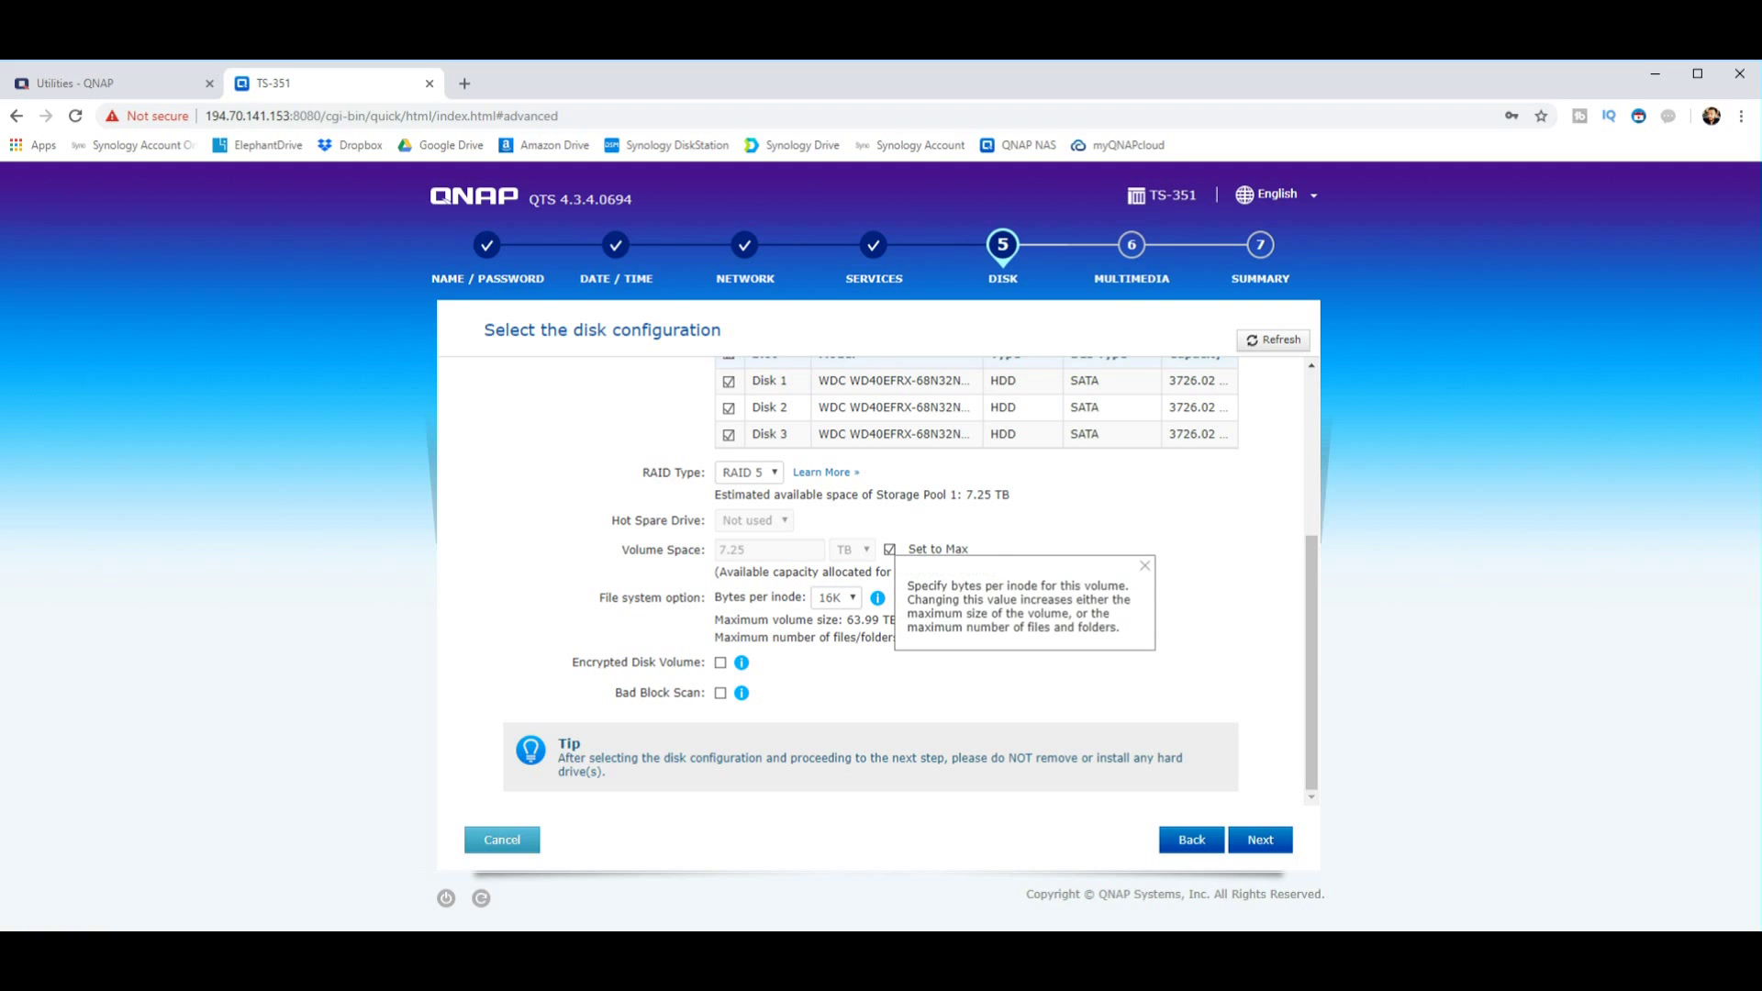
key(Escape)
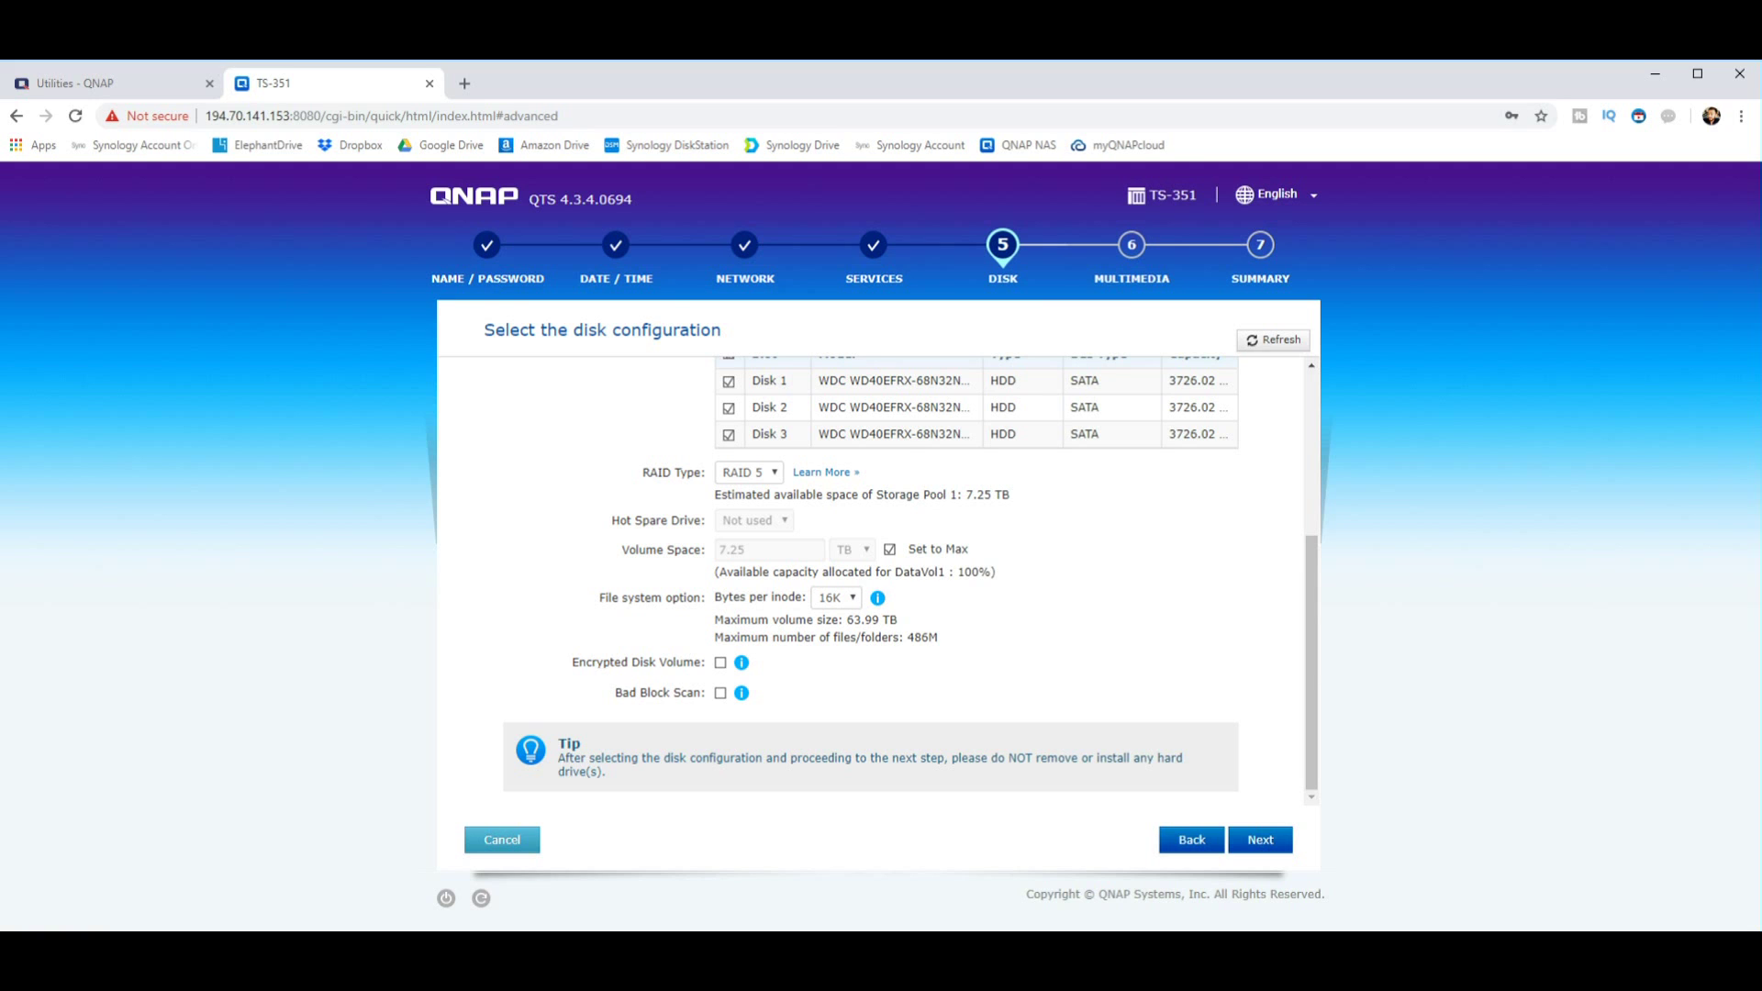
Step: Try the volume encryption and bad block scan options, then turn both back off
click(720, 662)
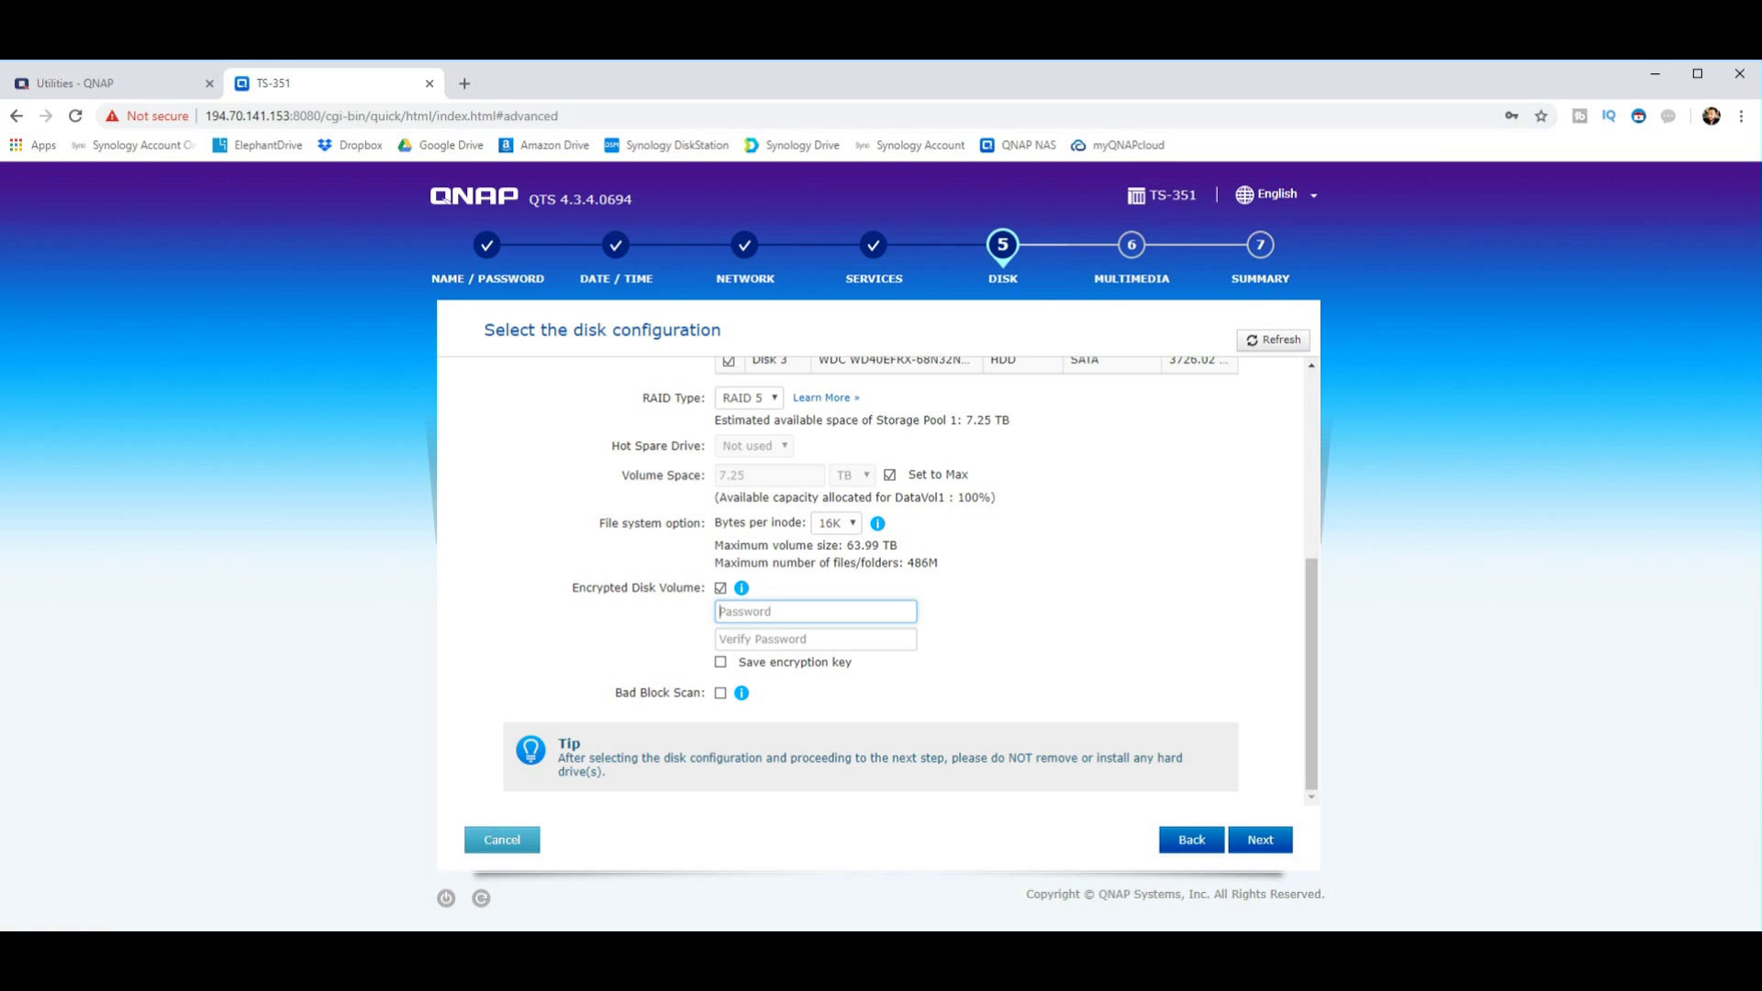
click(720, 588)
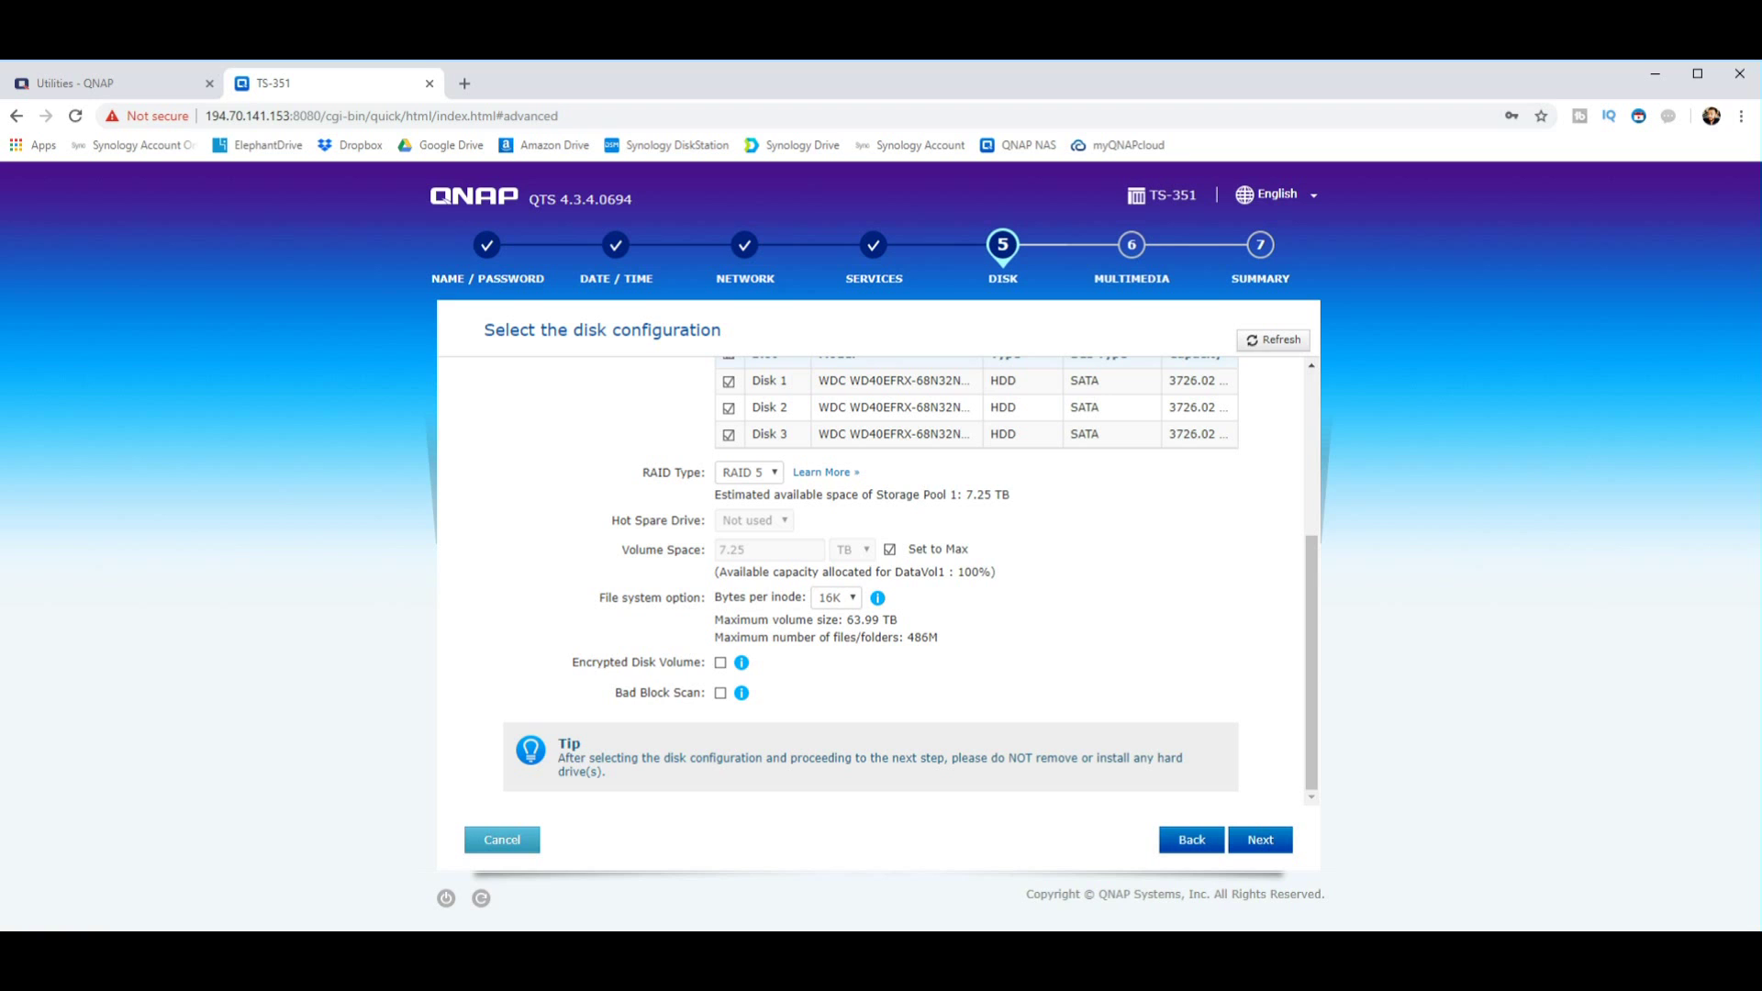
click(720, 693)
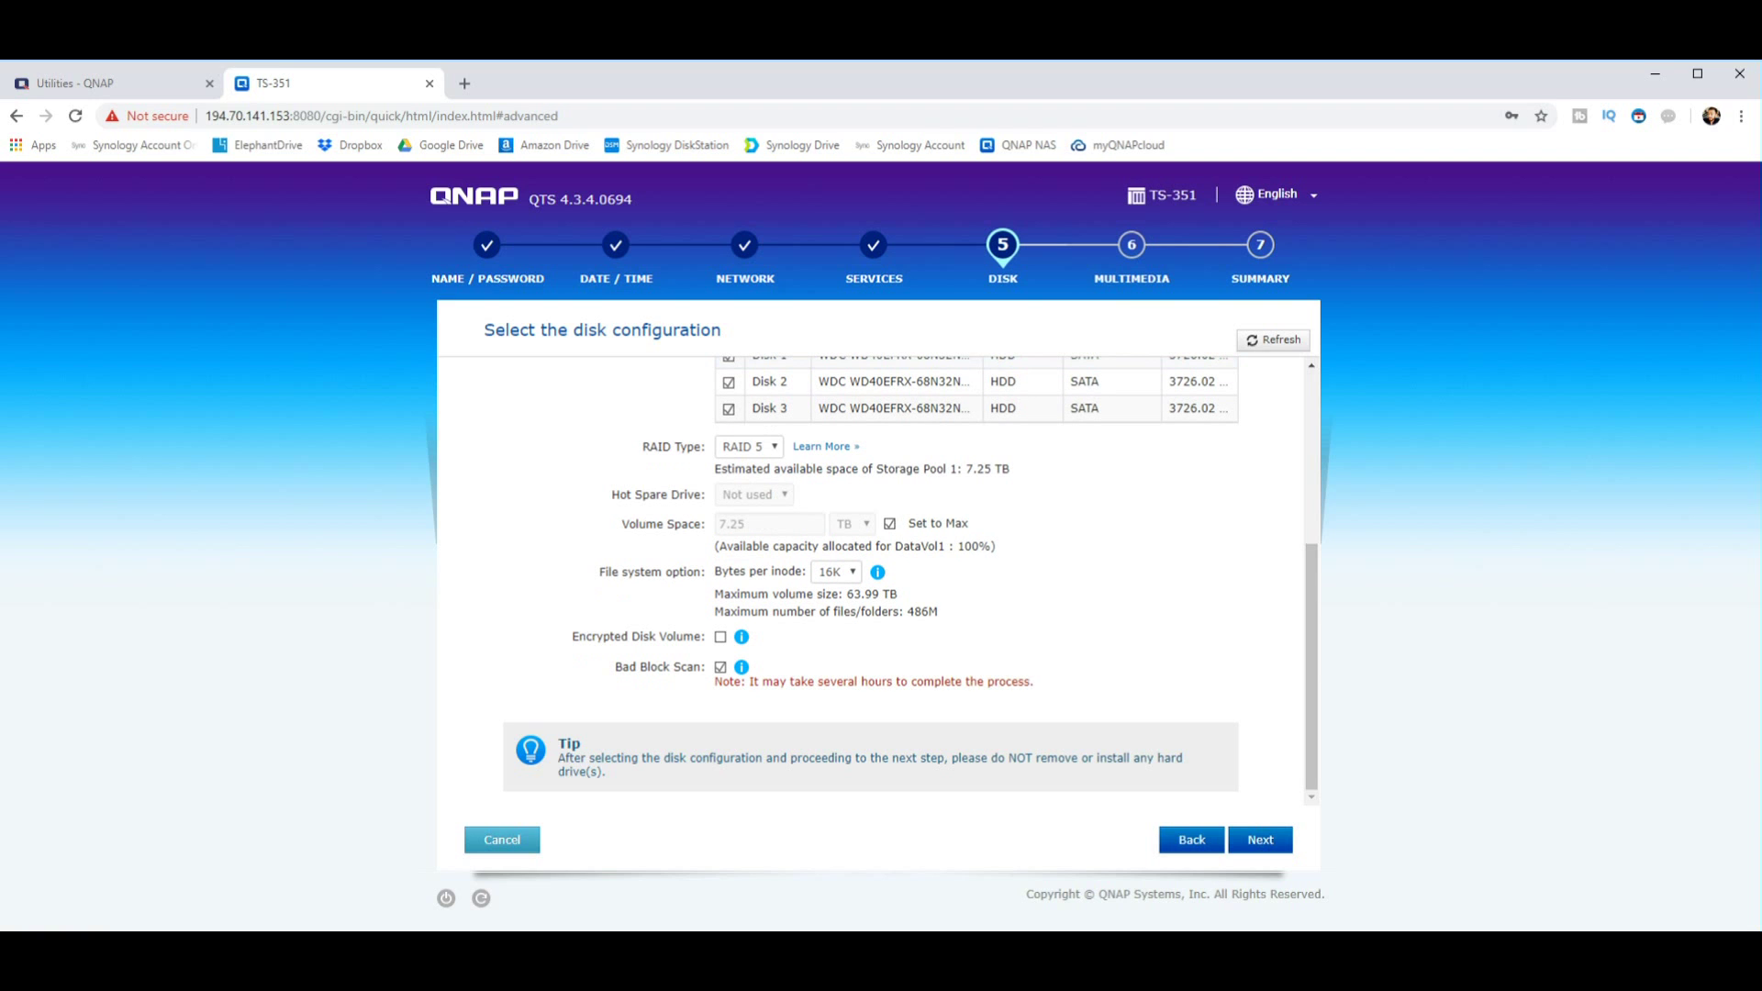
drag(855, 682, 983, 682)
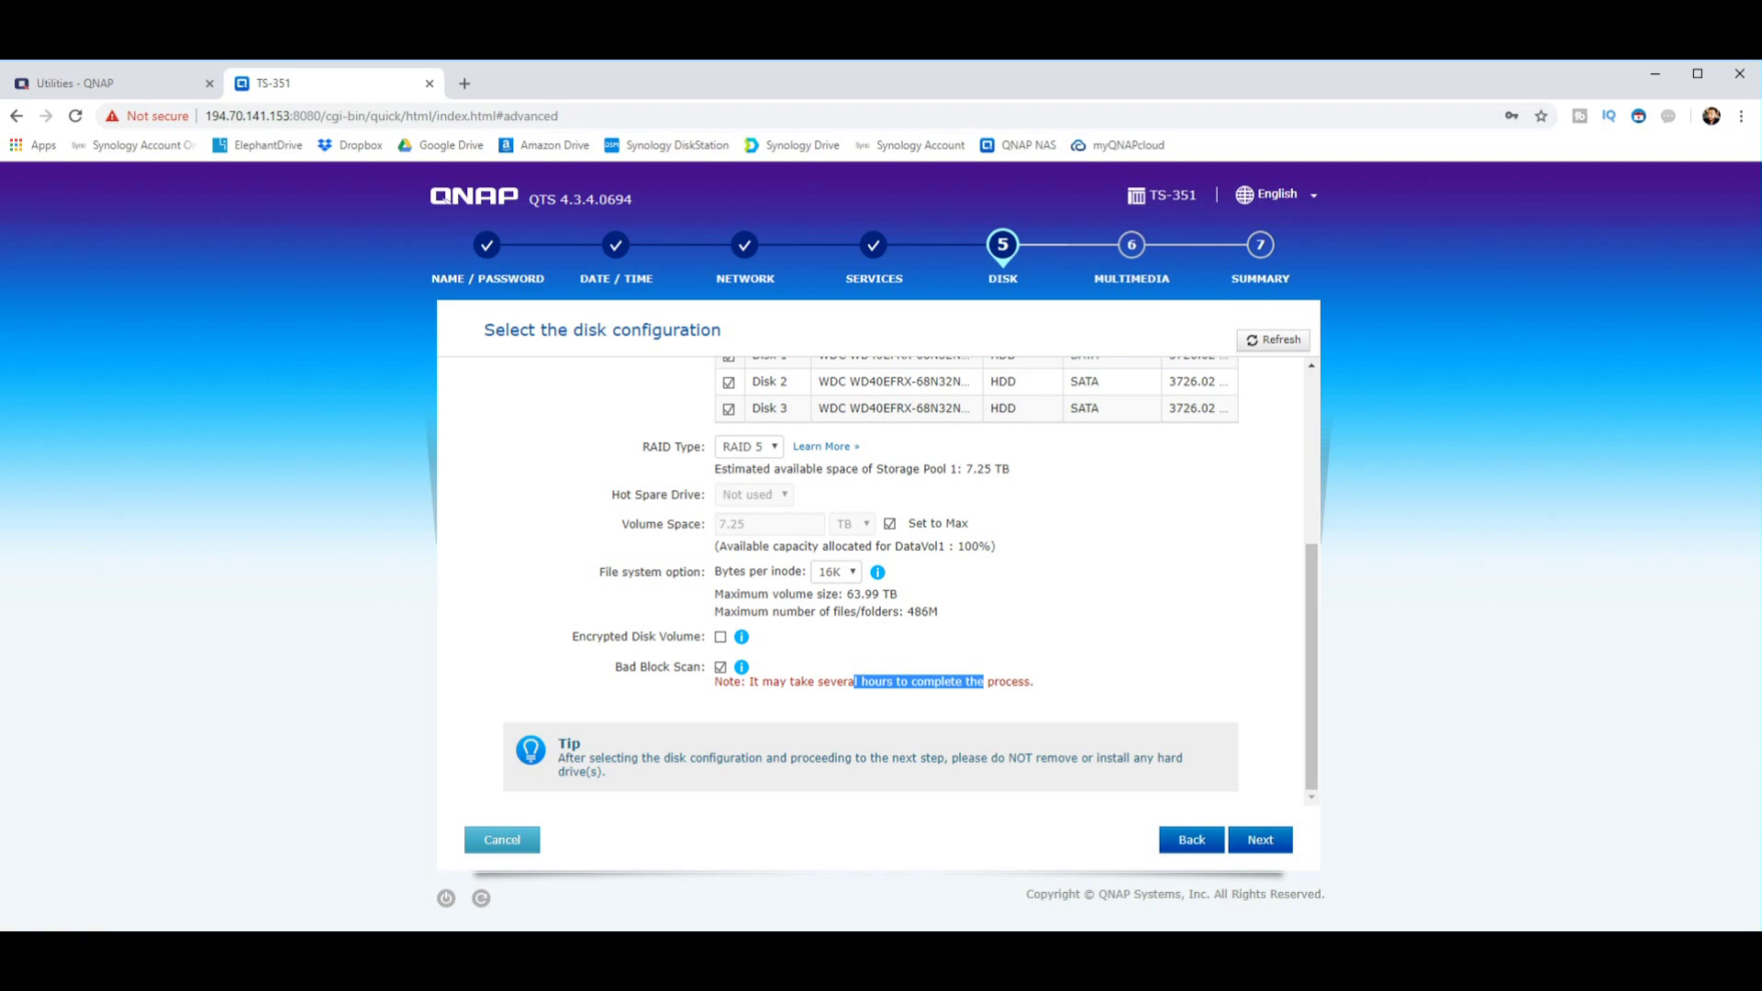
click(984, 682)
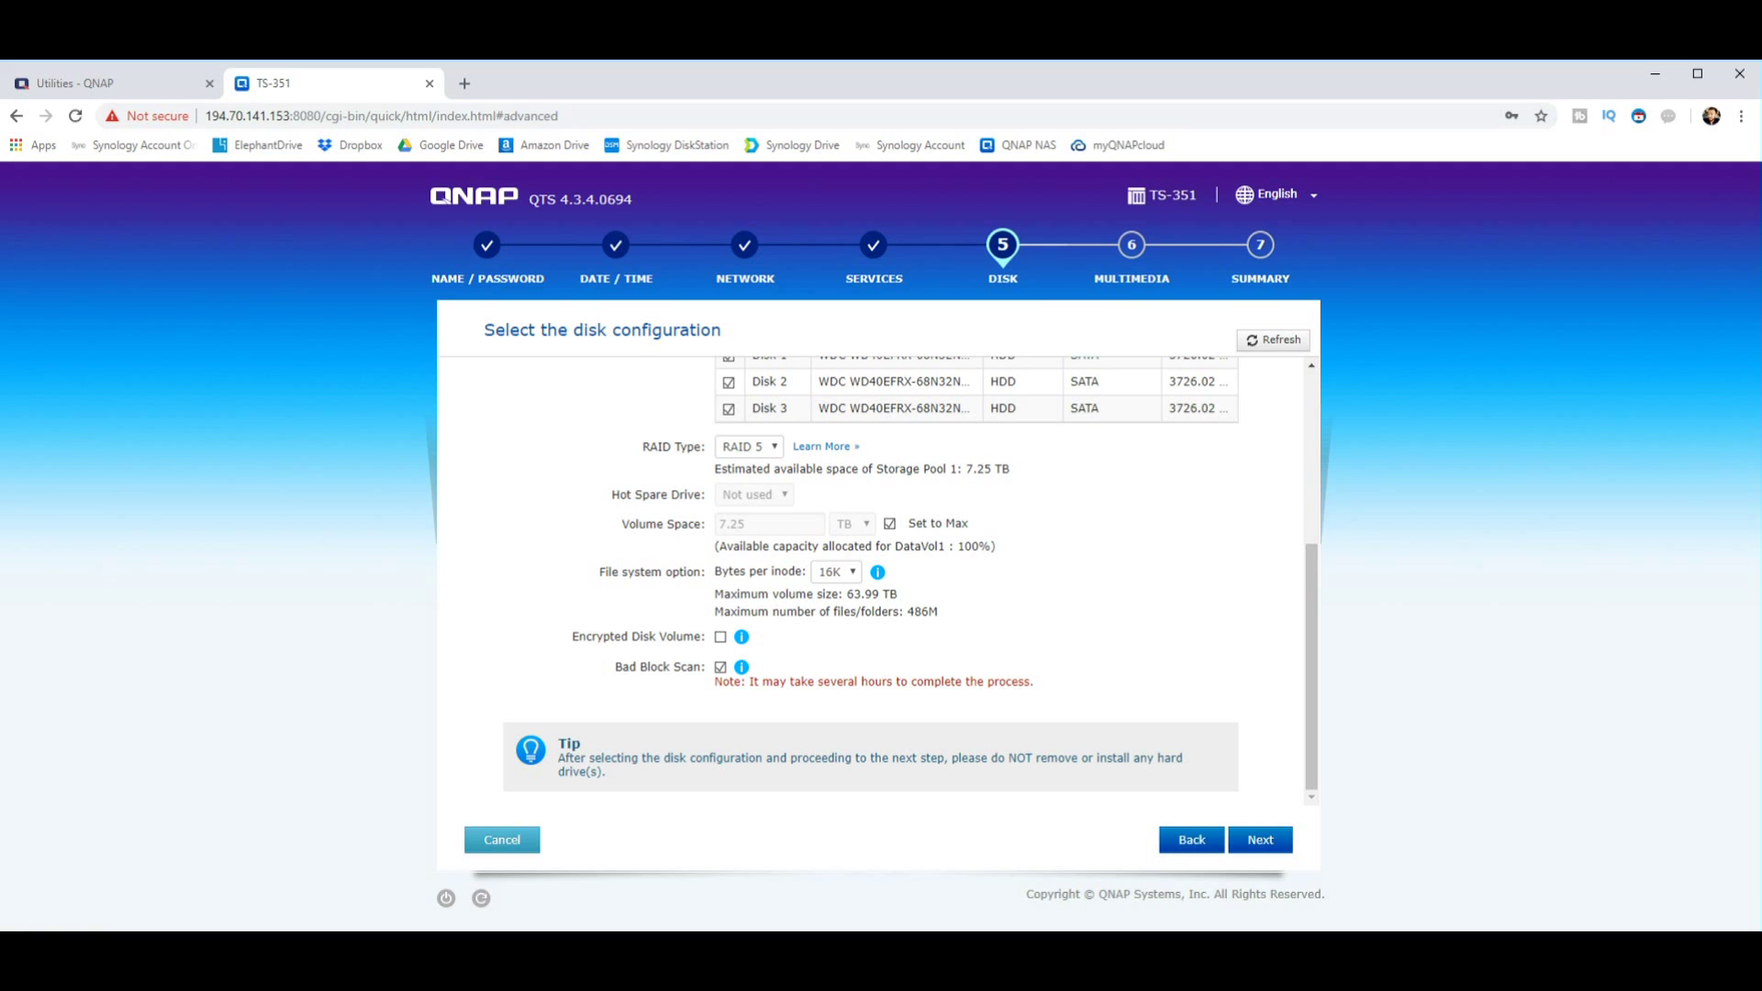
click(720, 667)
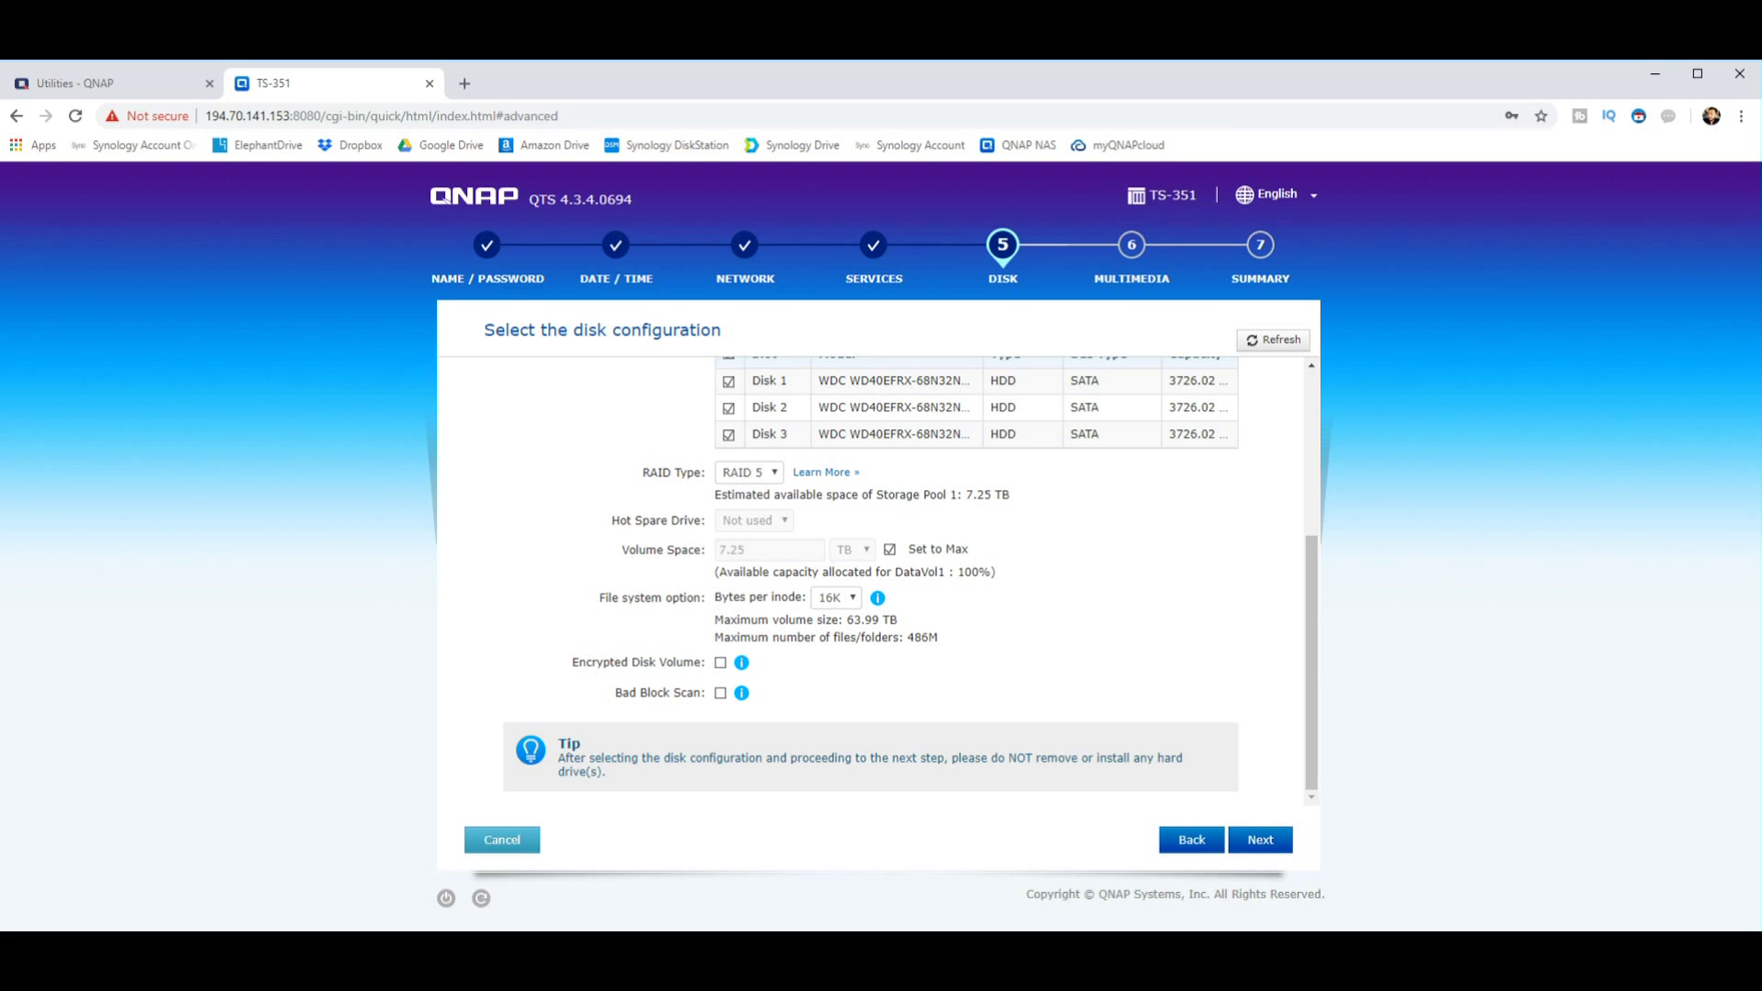
Step: Return to the Disk step and choose Configure disks later instead
scroll(1192, 725, up, 4)
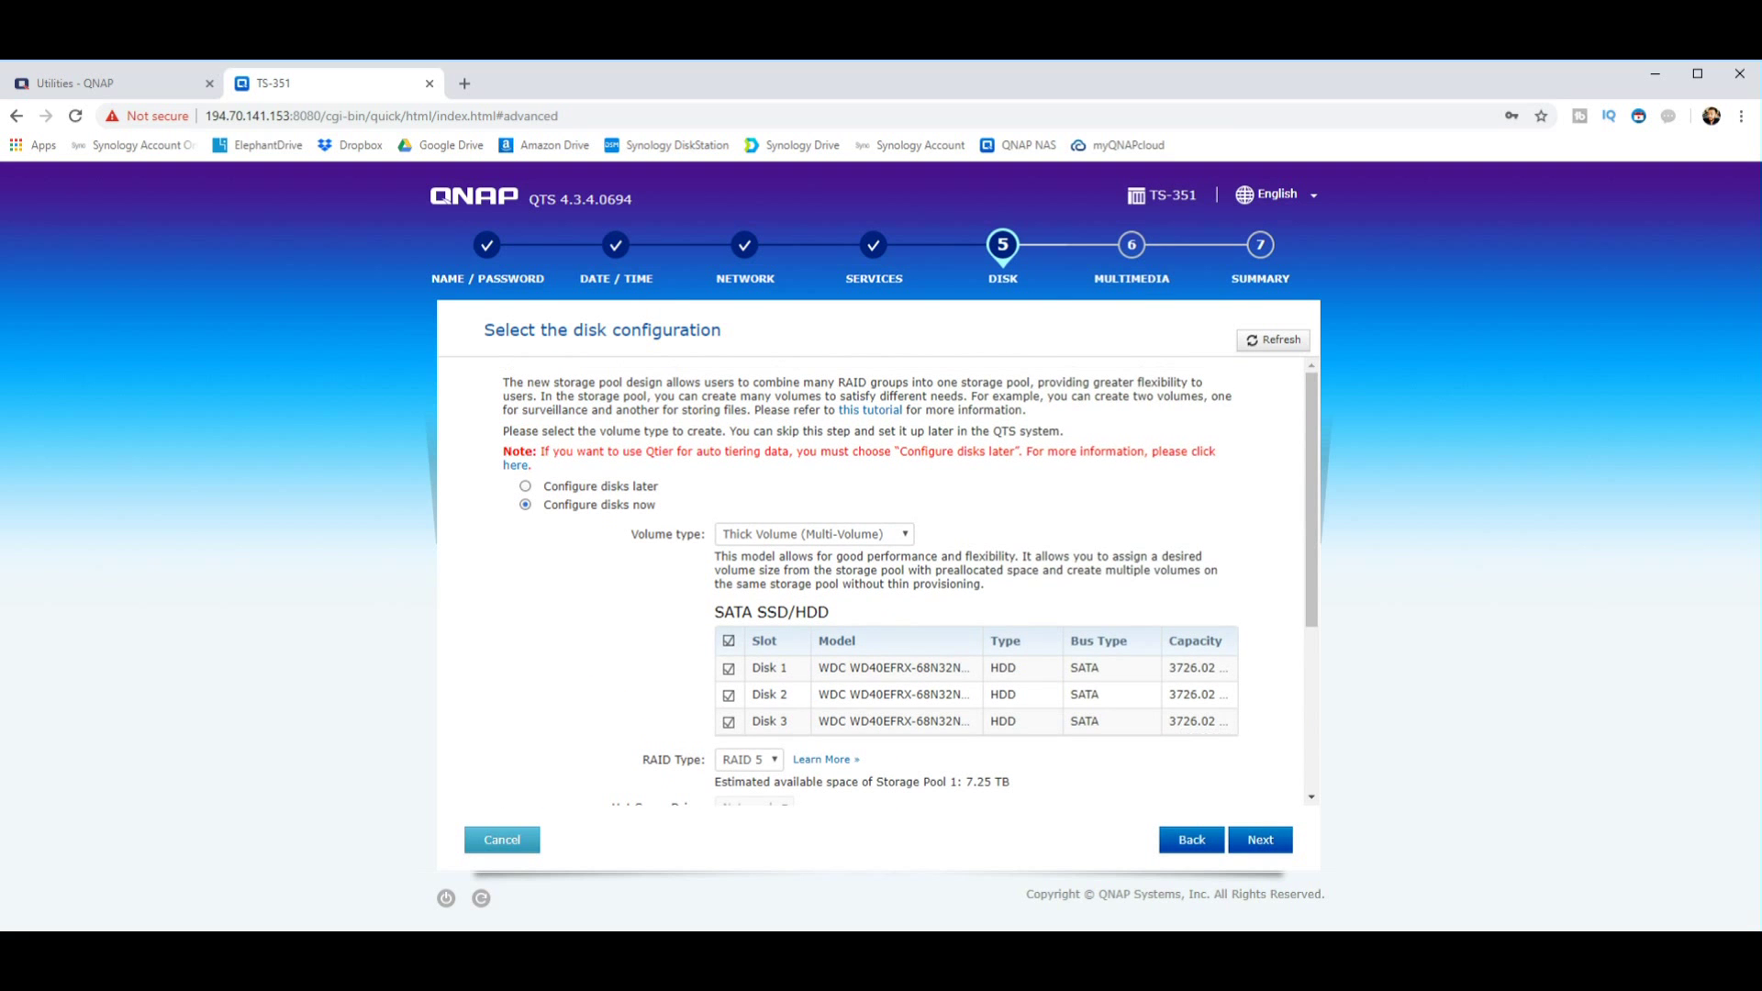
click(1191, 840)
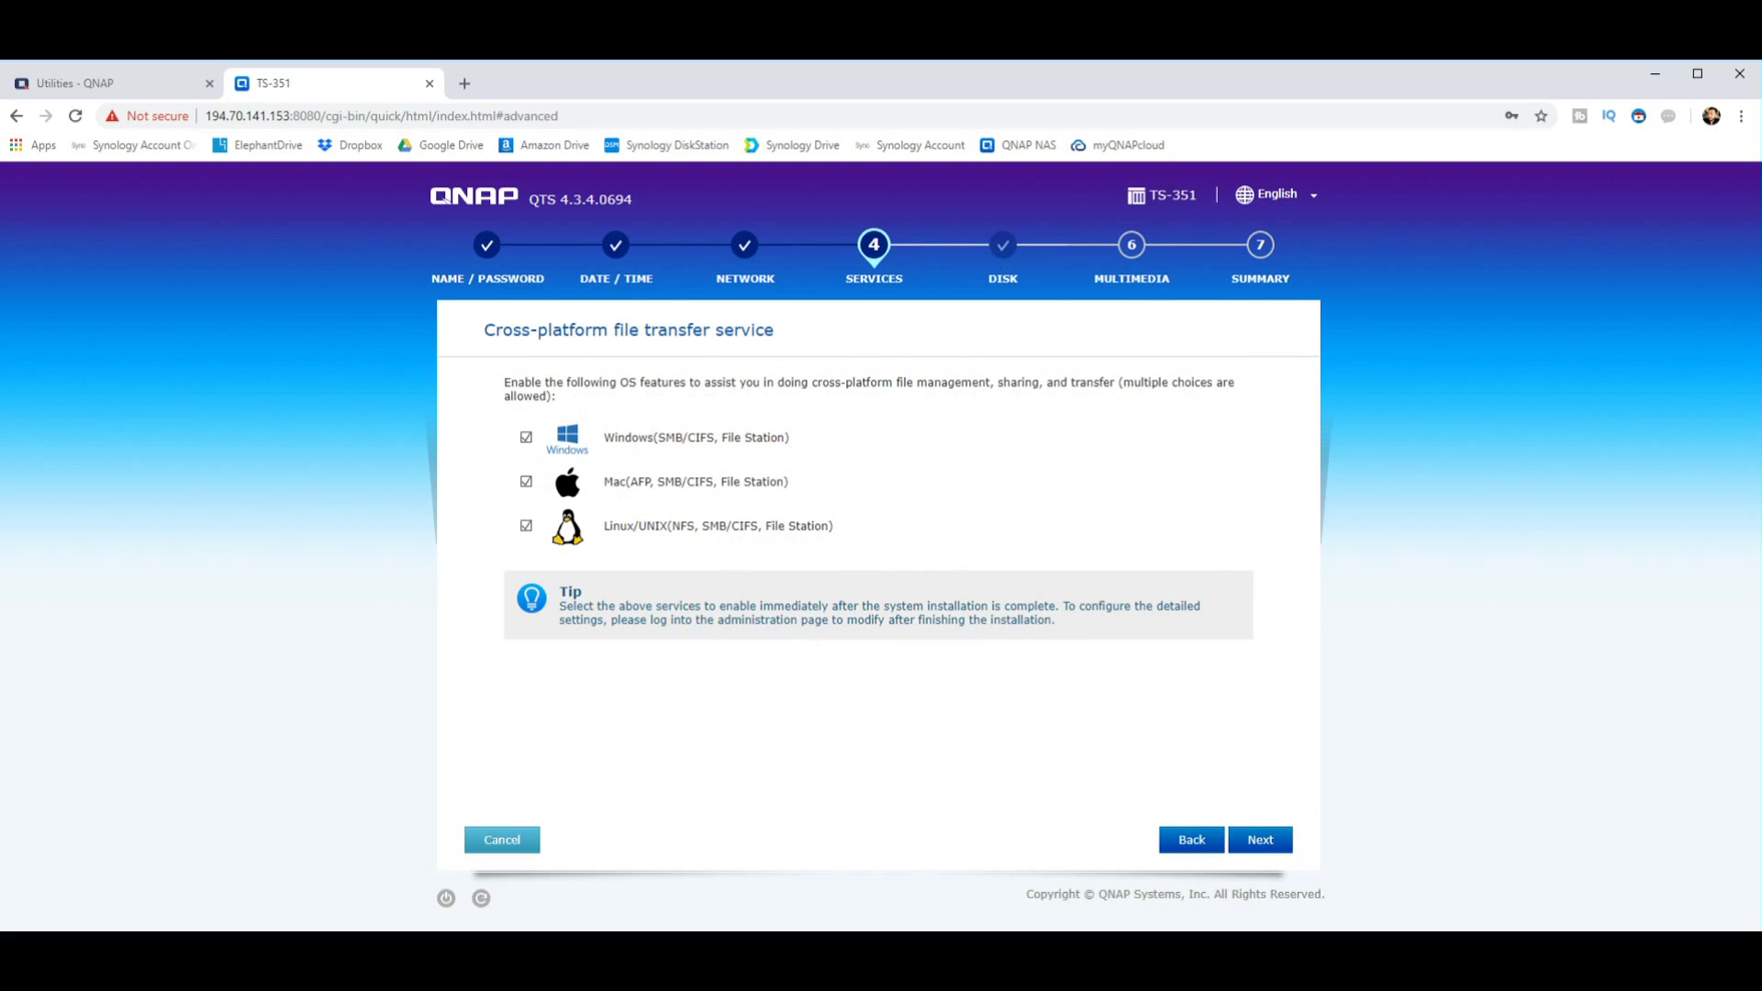
click(1260, 839)
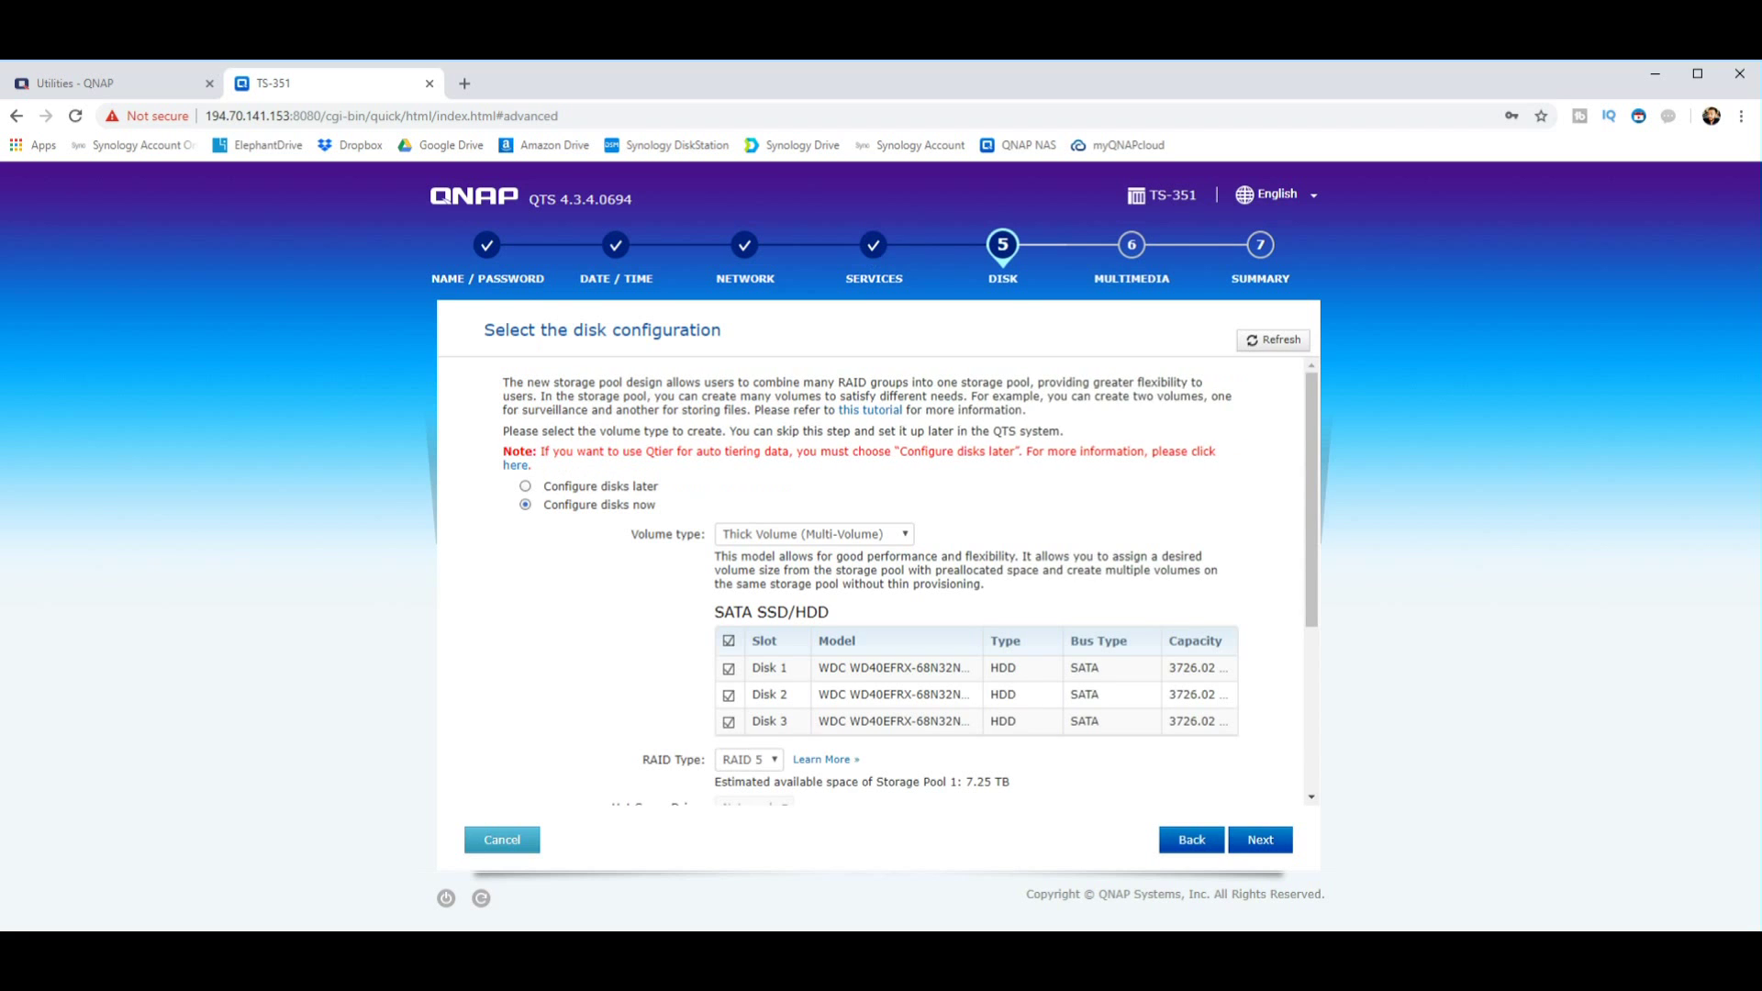
click(525, 485)
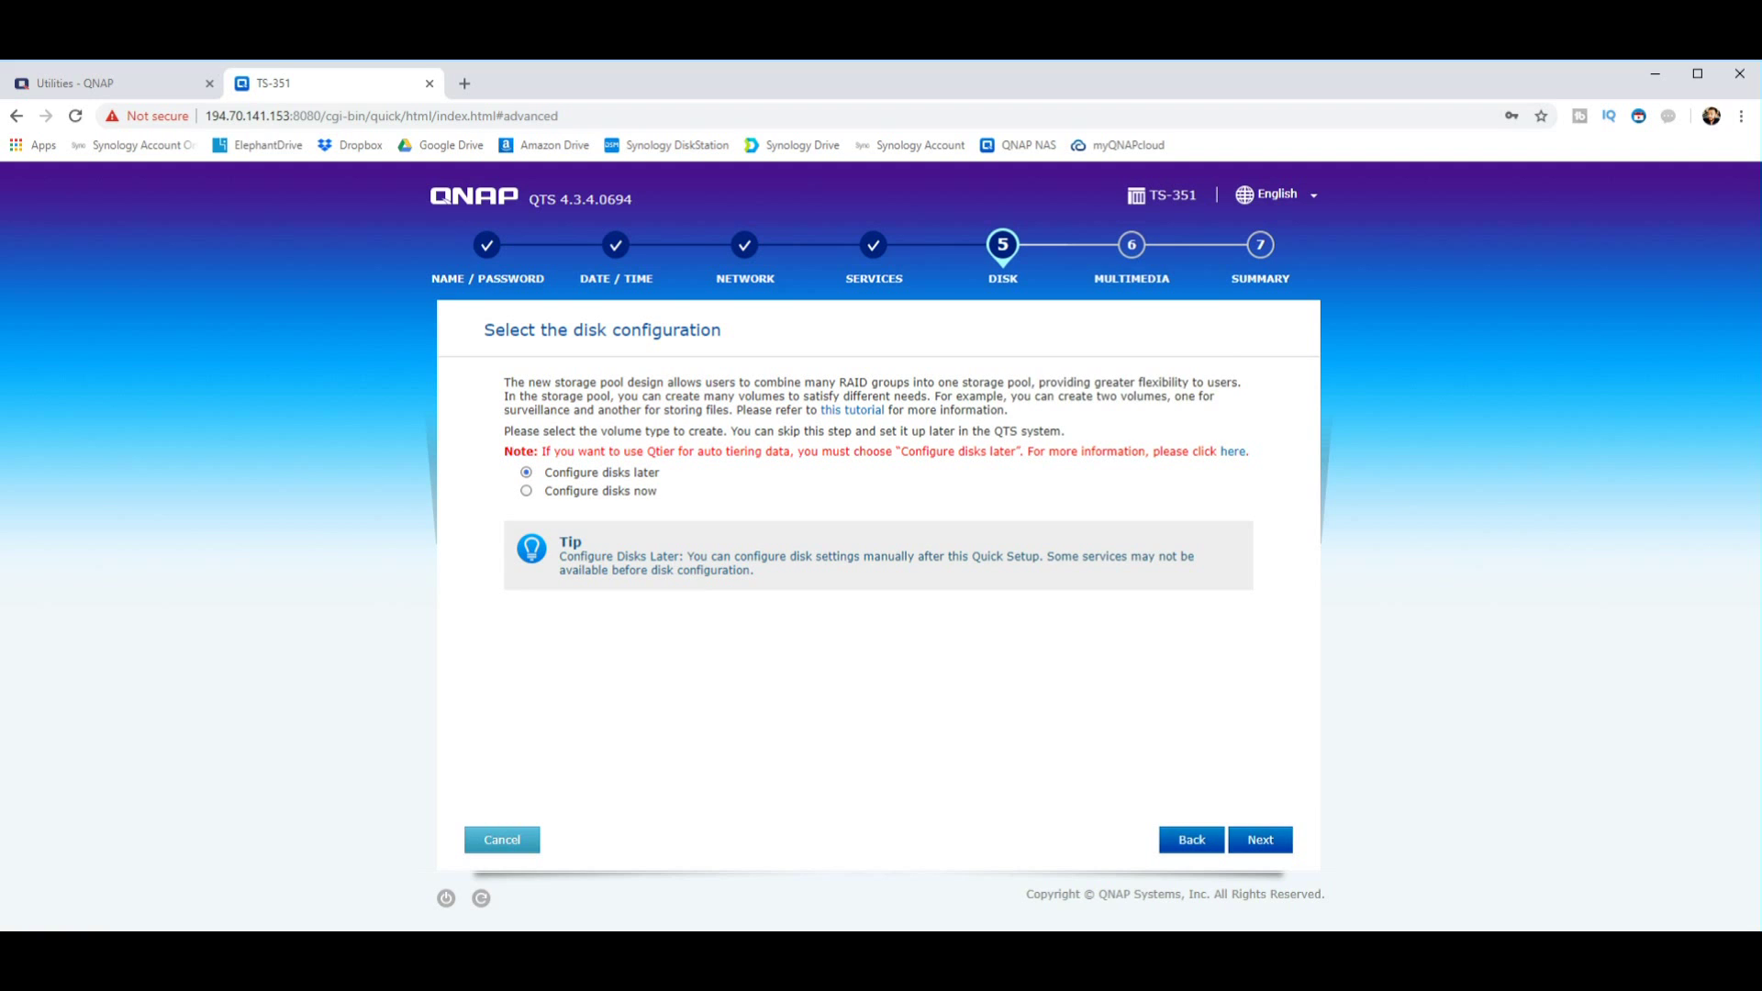
click(1259, 839)
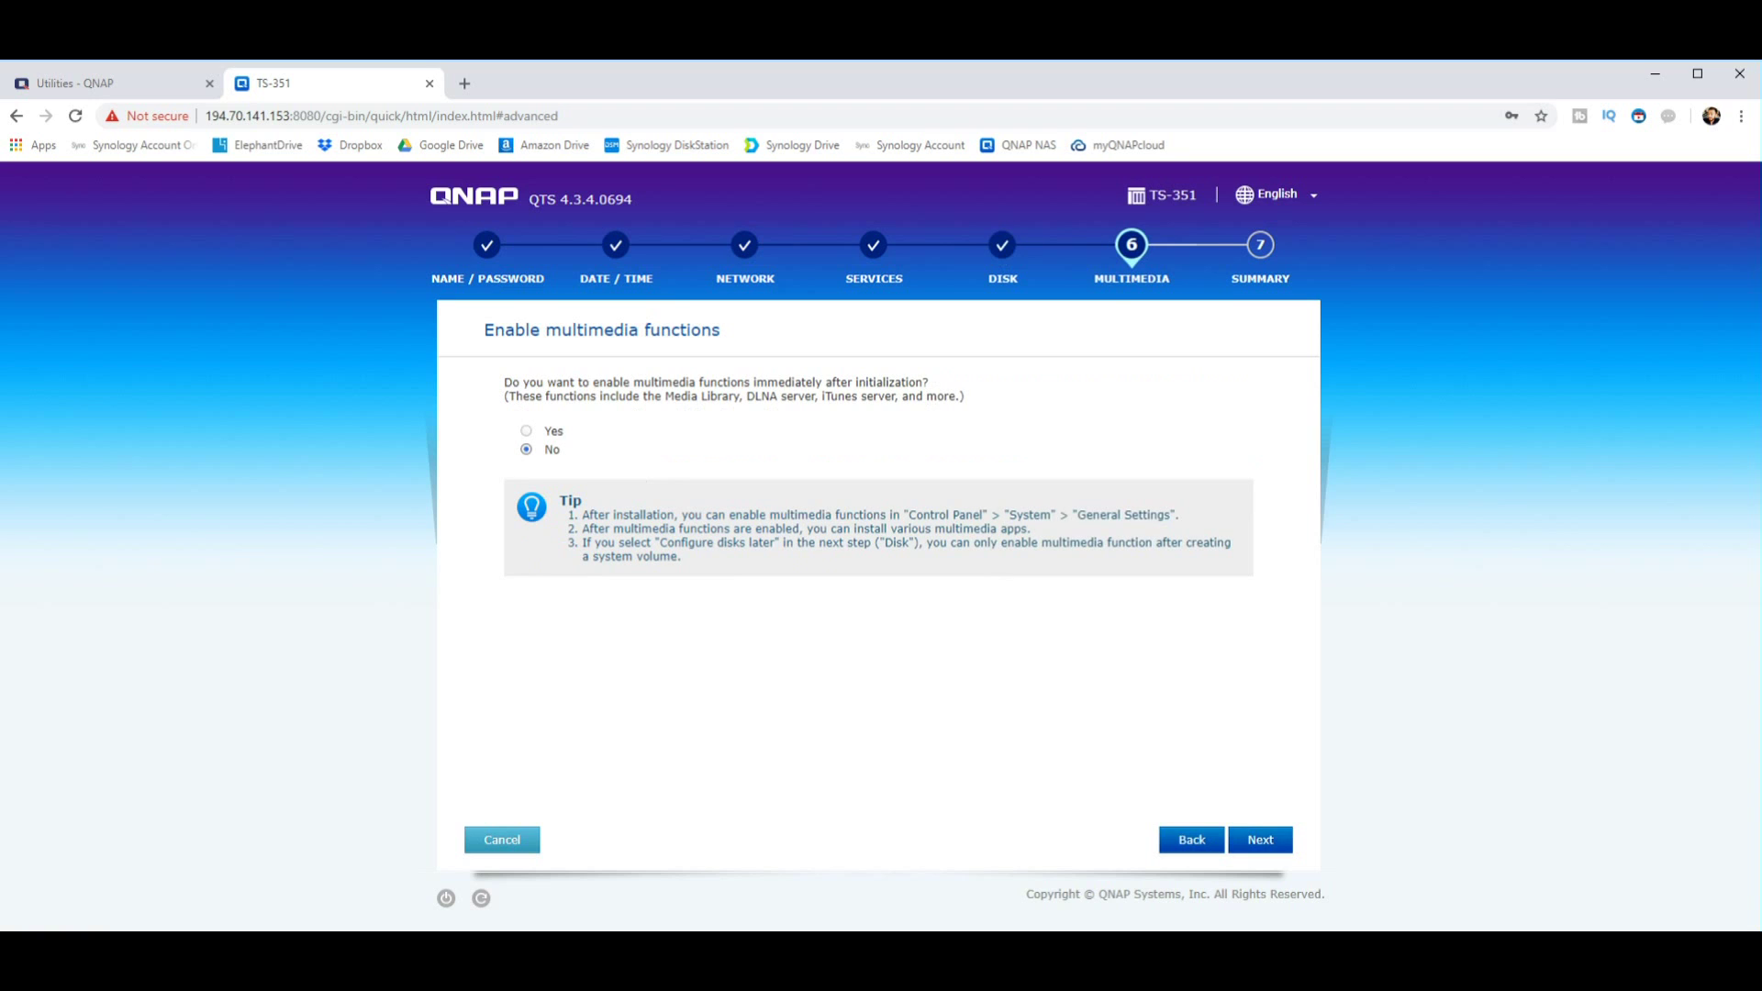
Step: Leave multimedia functions set to No and continue to the settings Summary
drag(591, 381, 738, 382)
drag(660, 395, 817, 395)
click(1260, 840)
Step: Scroll through the settings summary and apply the quick configuration
scroll(909, 578, down, 3)
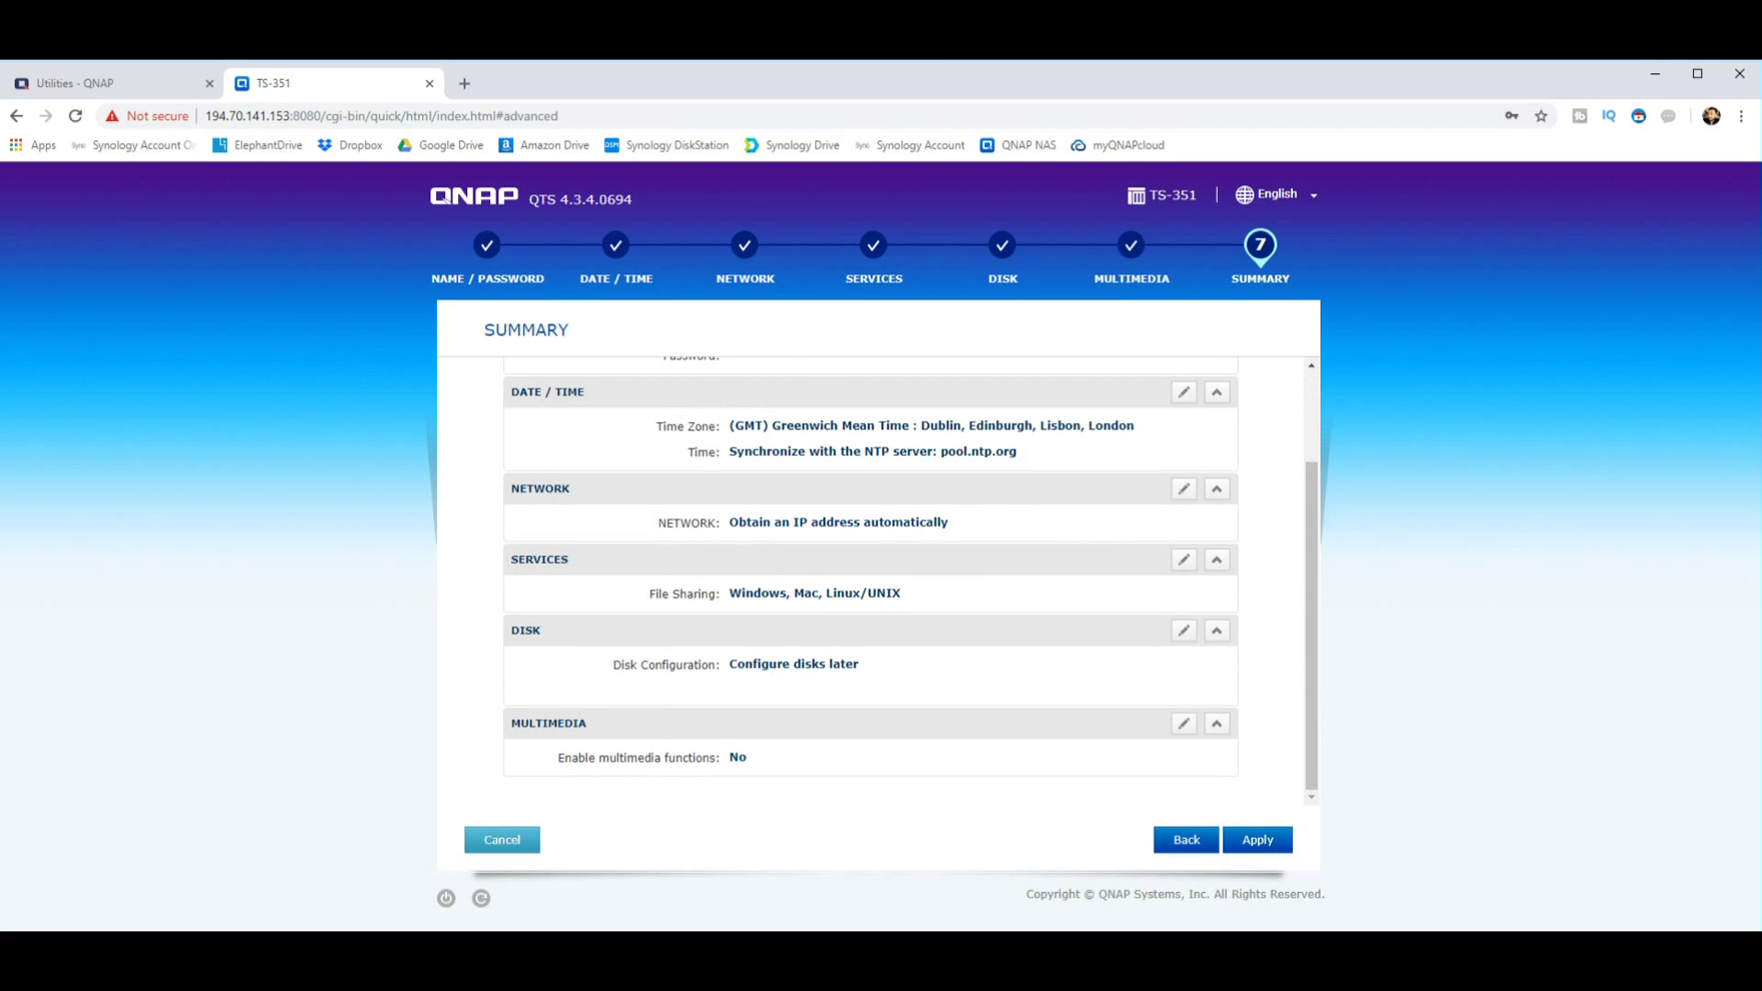
scroll(909, 578, up, 3)
scroll(909, 578, down, 3)
click(1257, 840)
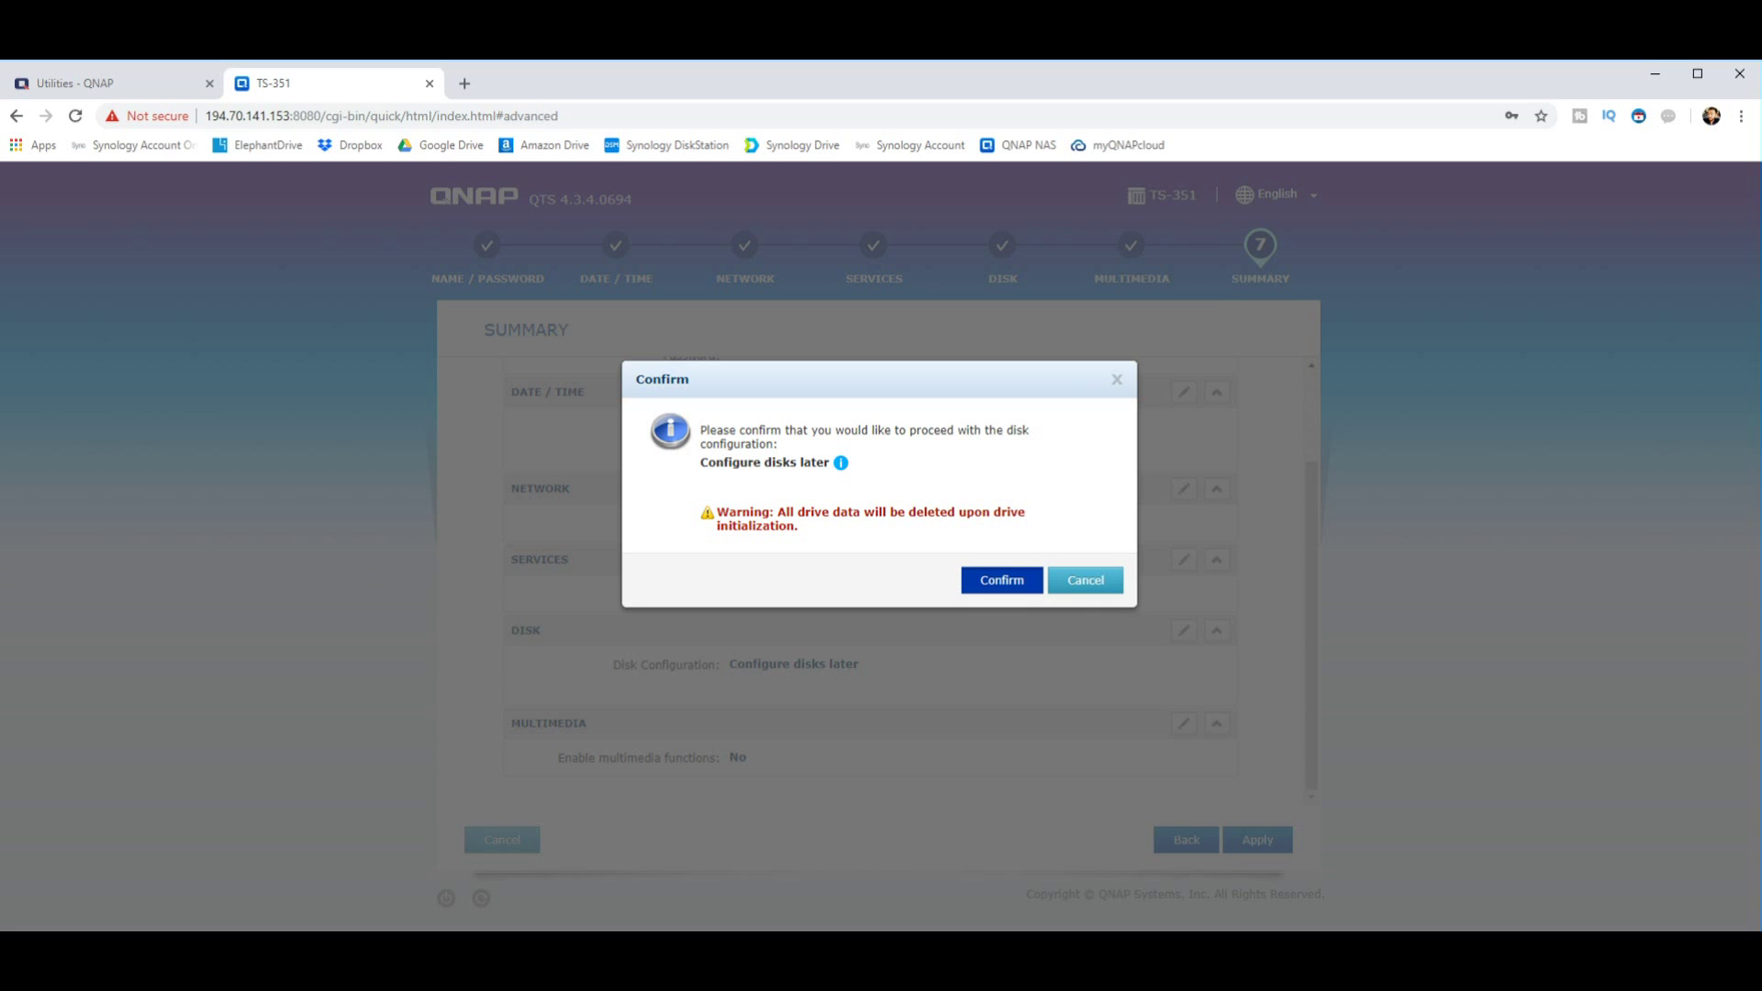
Step: Confirm the data-deletion warning and let initialization finish on the Congratulations page
key(Return)
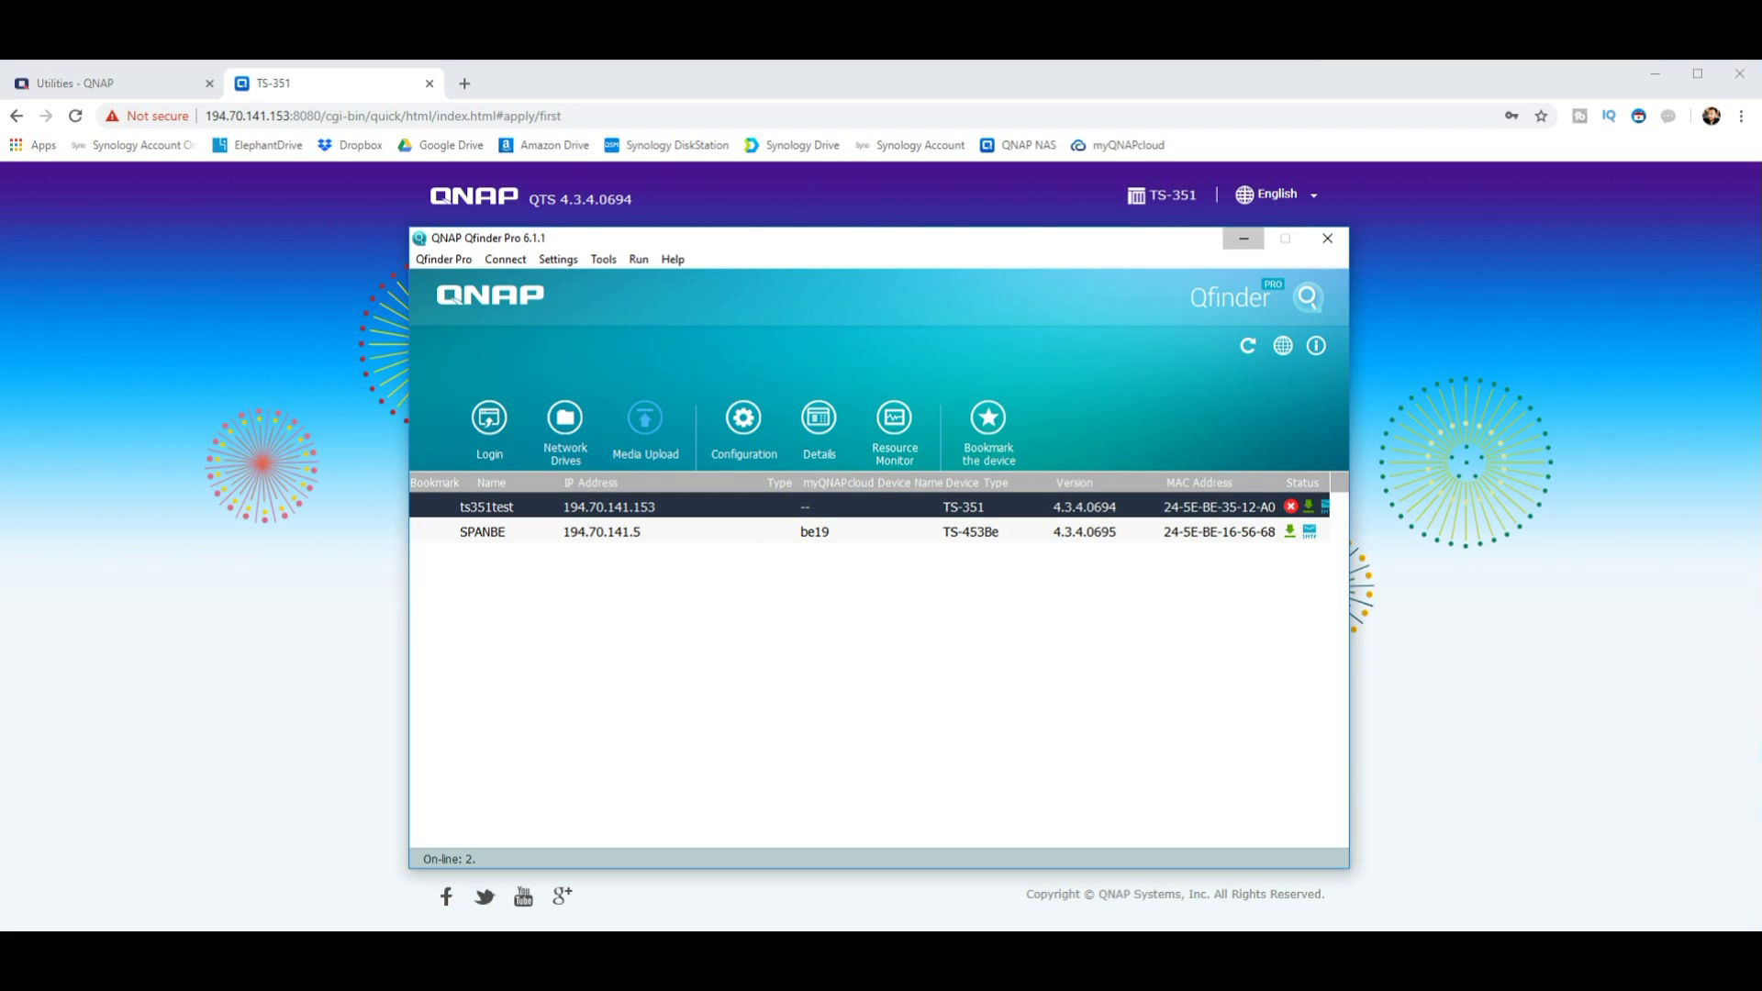
Step: Minimize Qfinder Pro so the QTS Congratulations page for the TS-351 shows again
click(1243, 238)
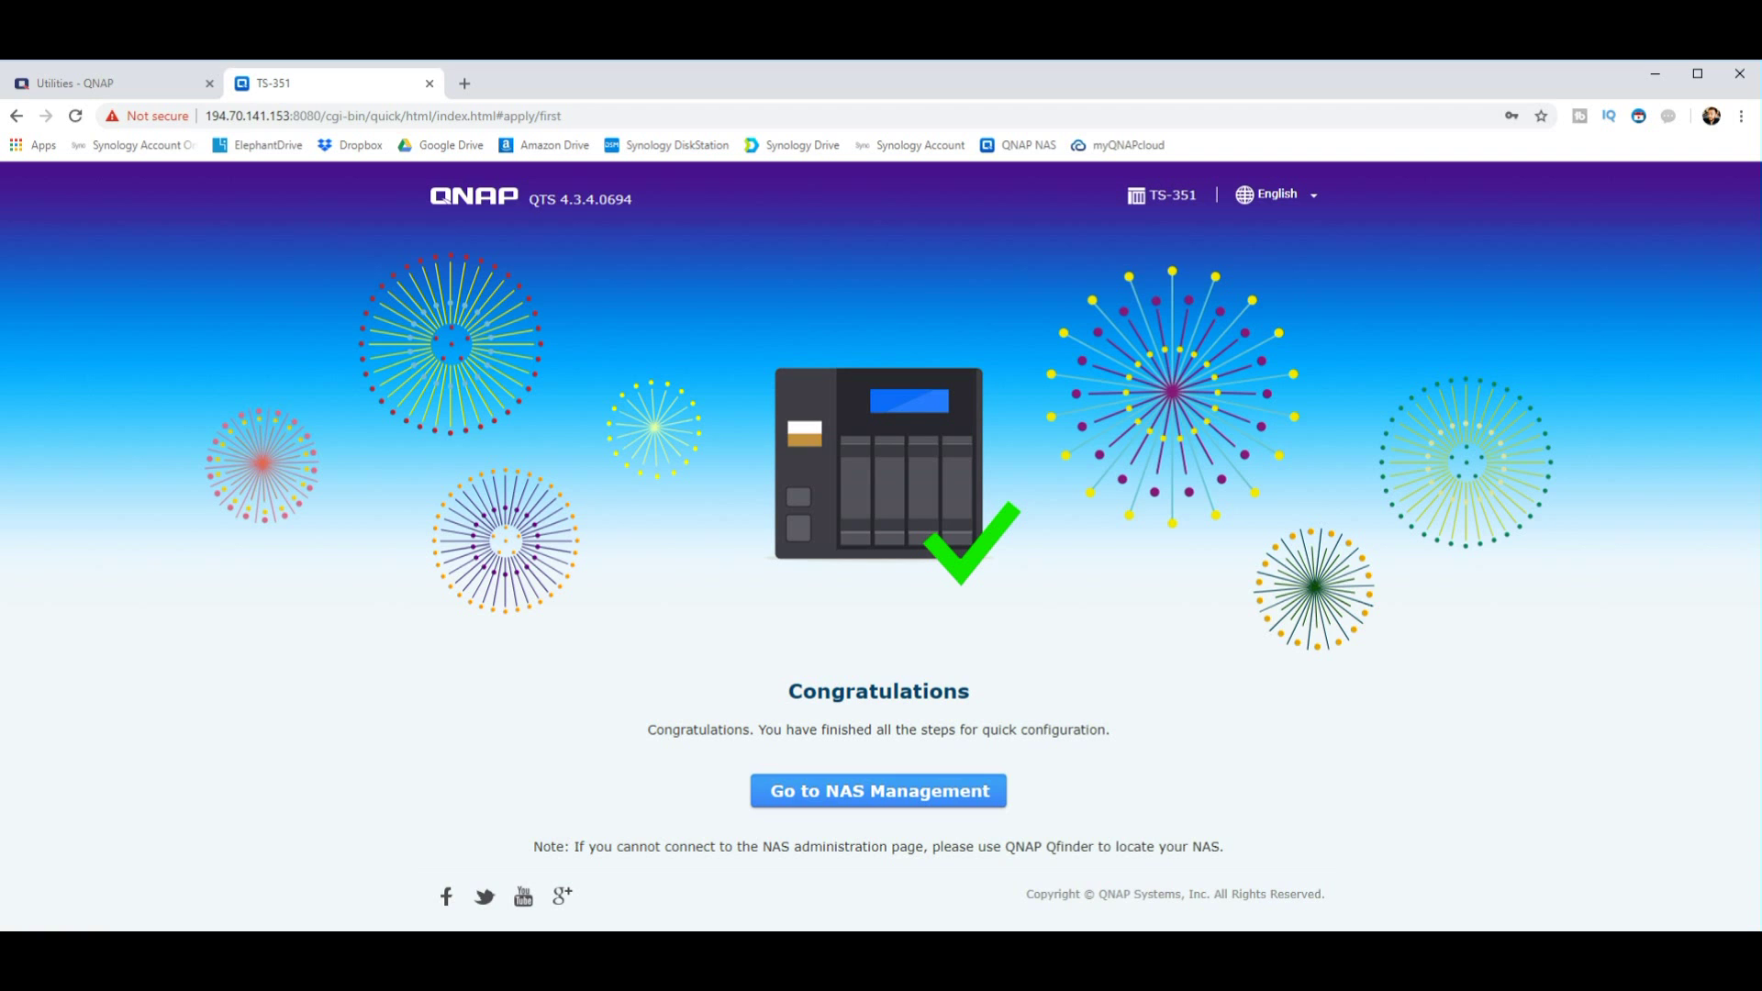
Step: Sign in to ts351test NAS management with the administrator username and password
key(Return)
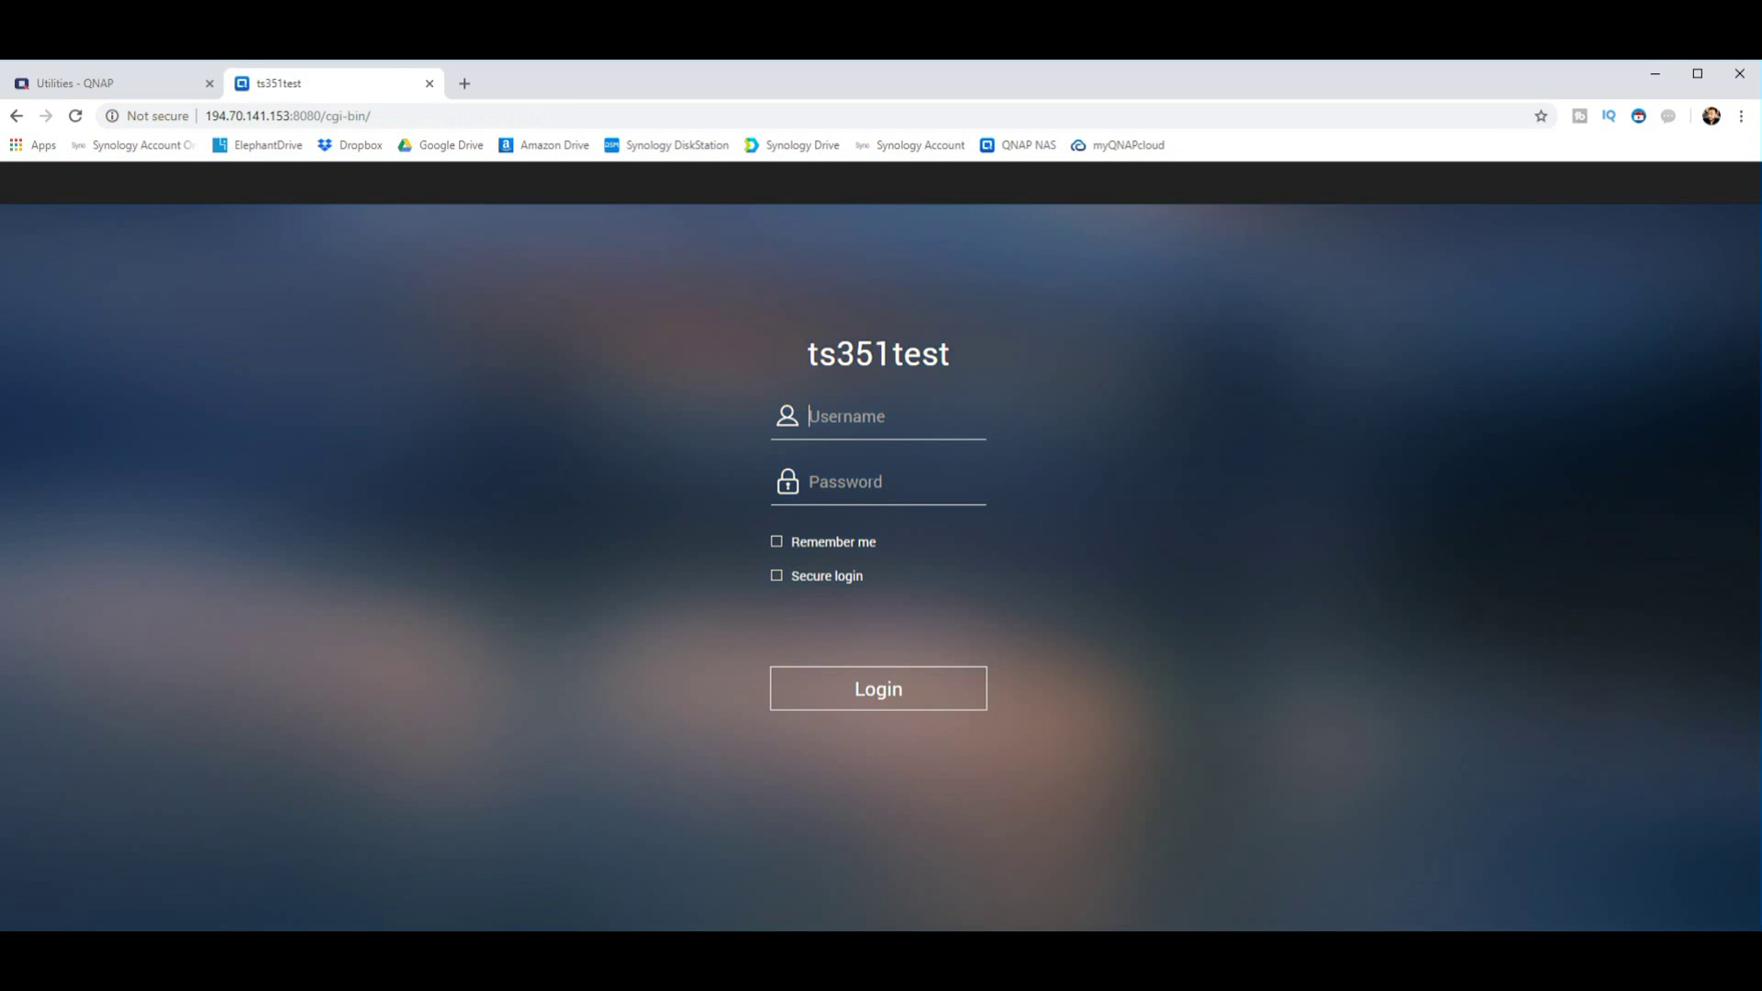
text(admin)
key(Tab)
text(********)
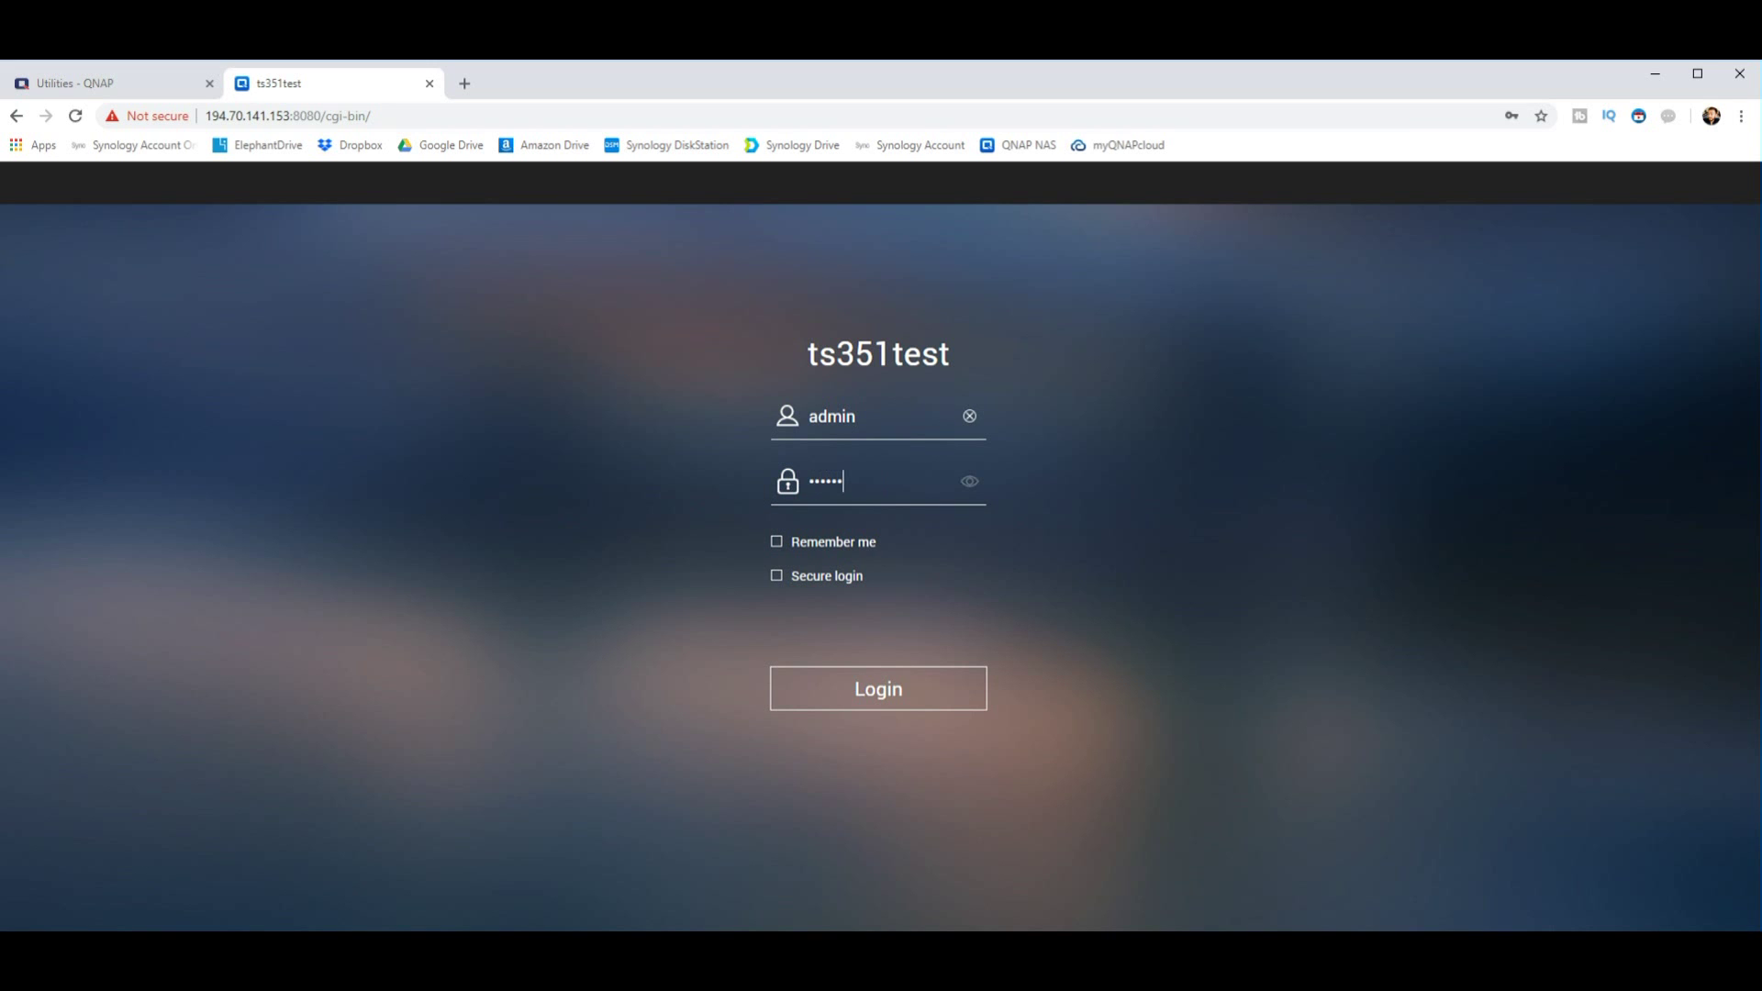
key(Return)
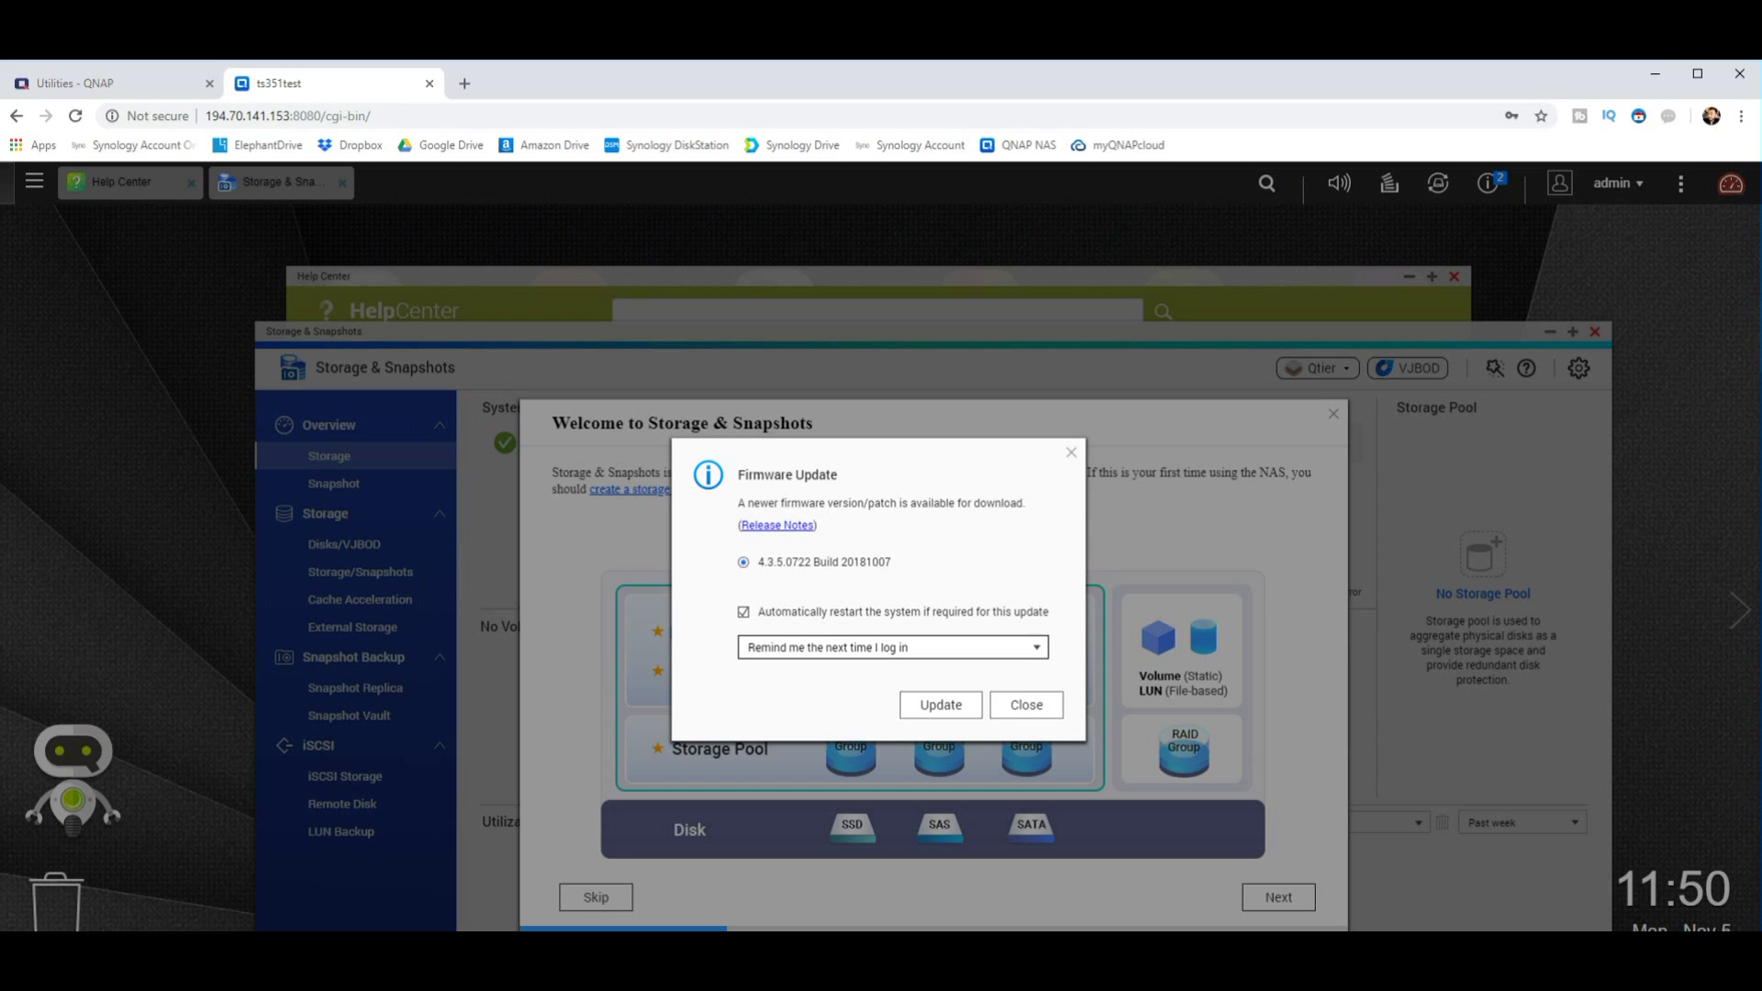
Step: Close the Firmware Update notice with 'Remind me the next time I log in' kept
click(890, 647)
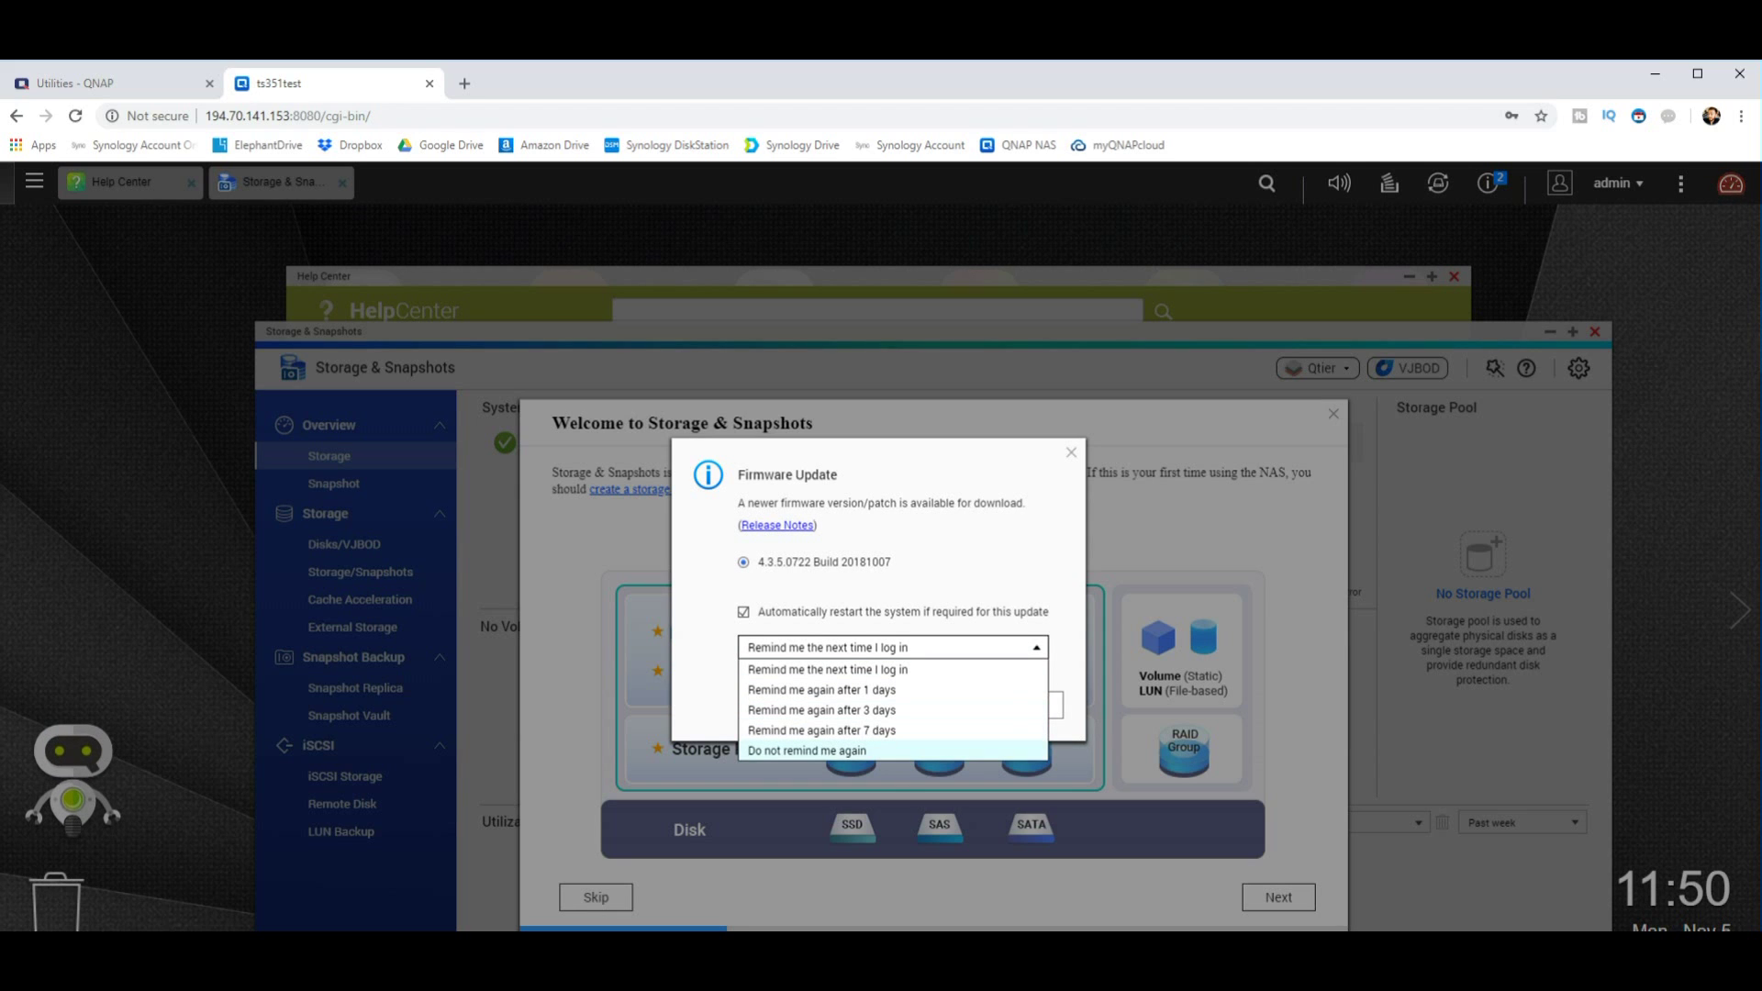
key(Up)
key(Up)
key(Up)
key(Up)
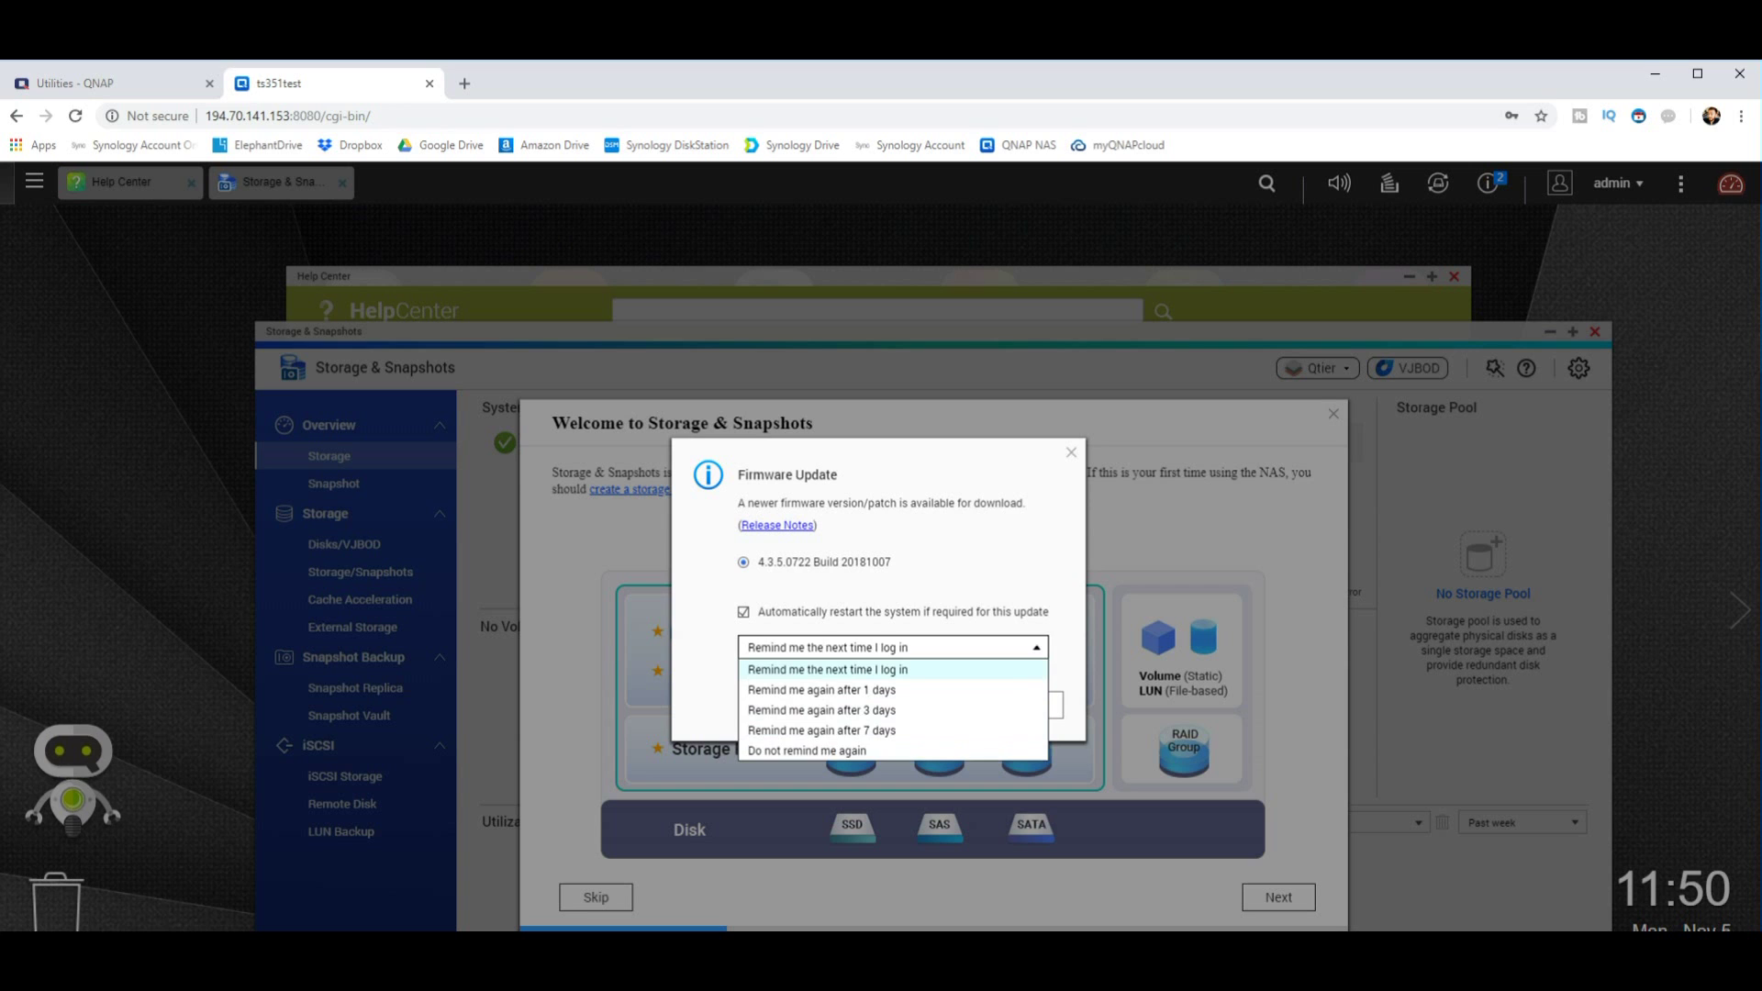
key(Return)
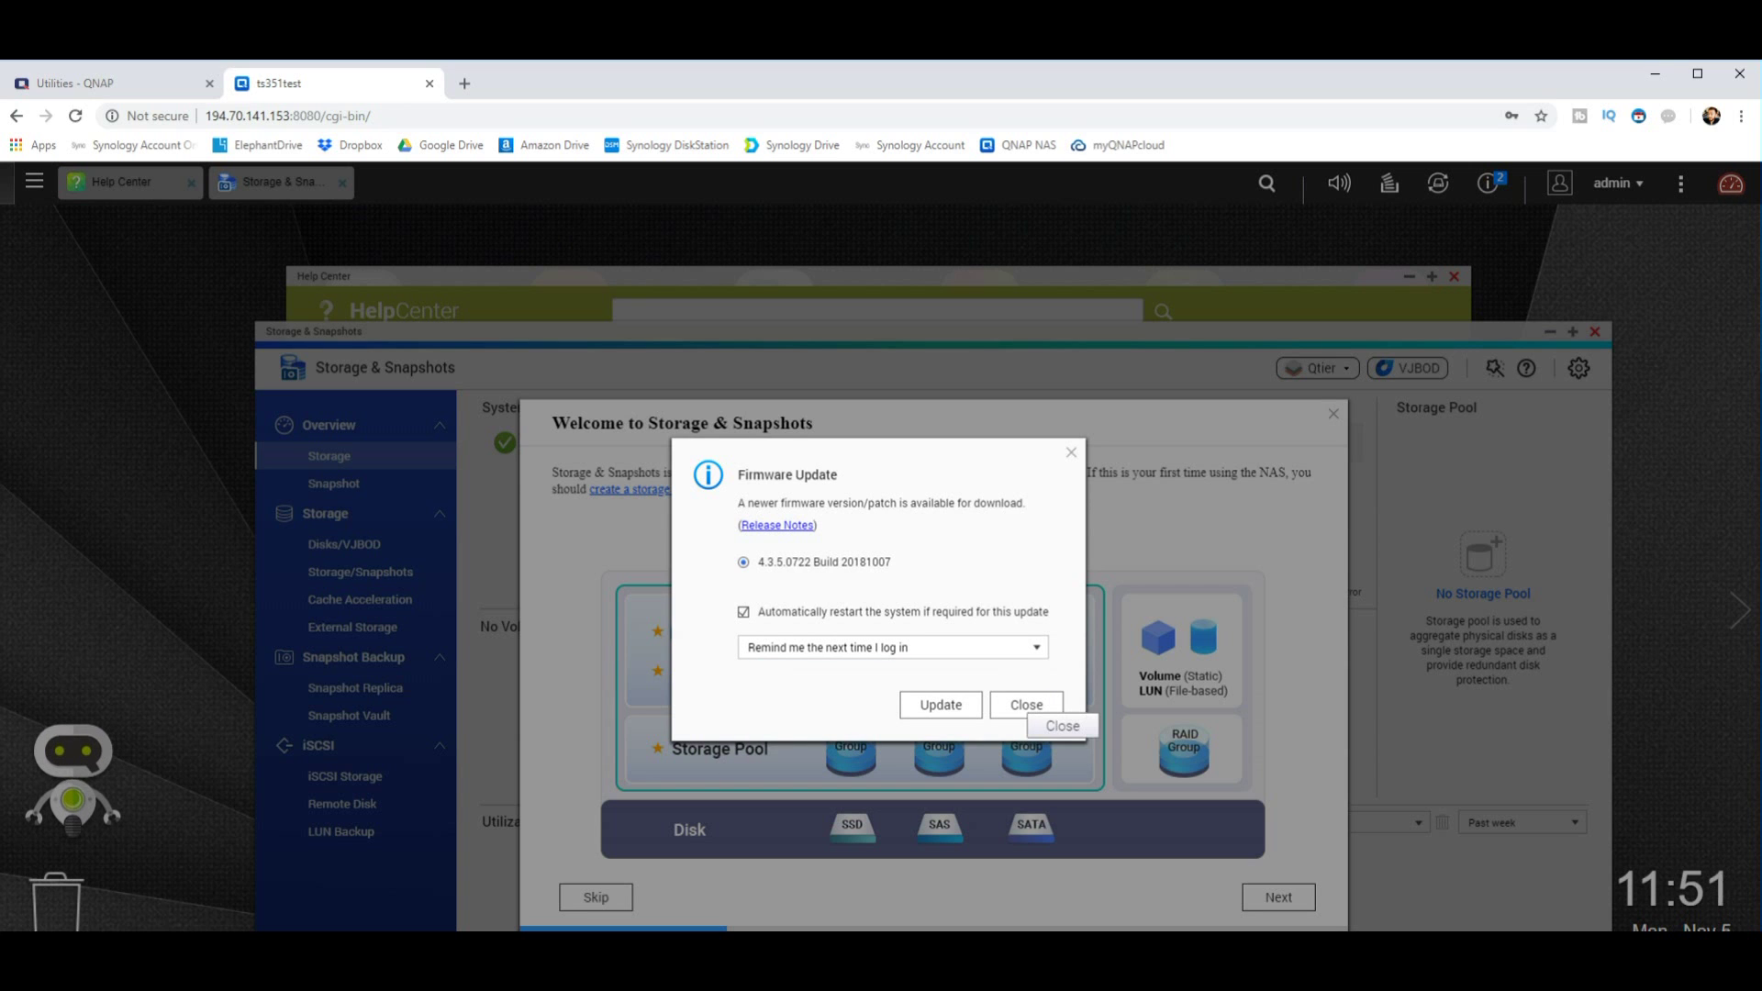
click(1026, 704)
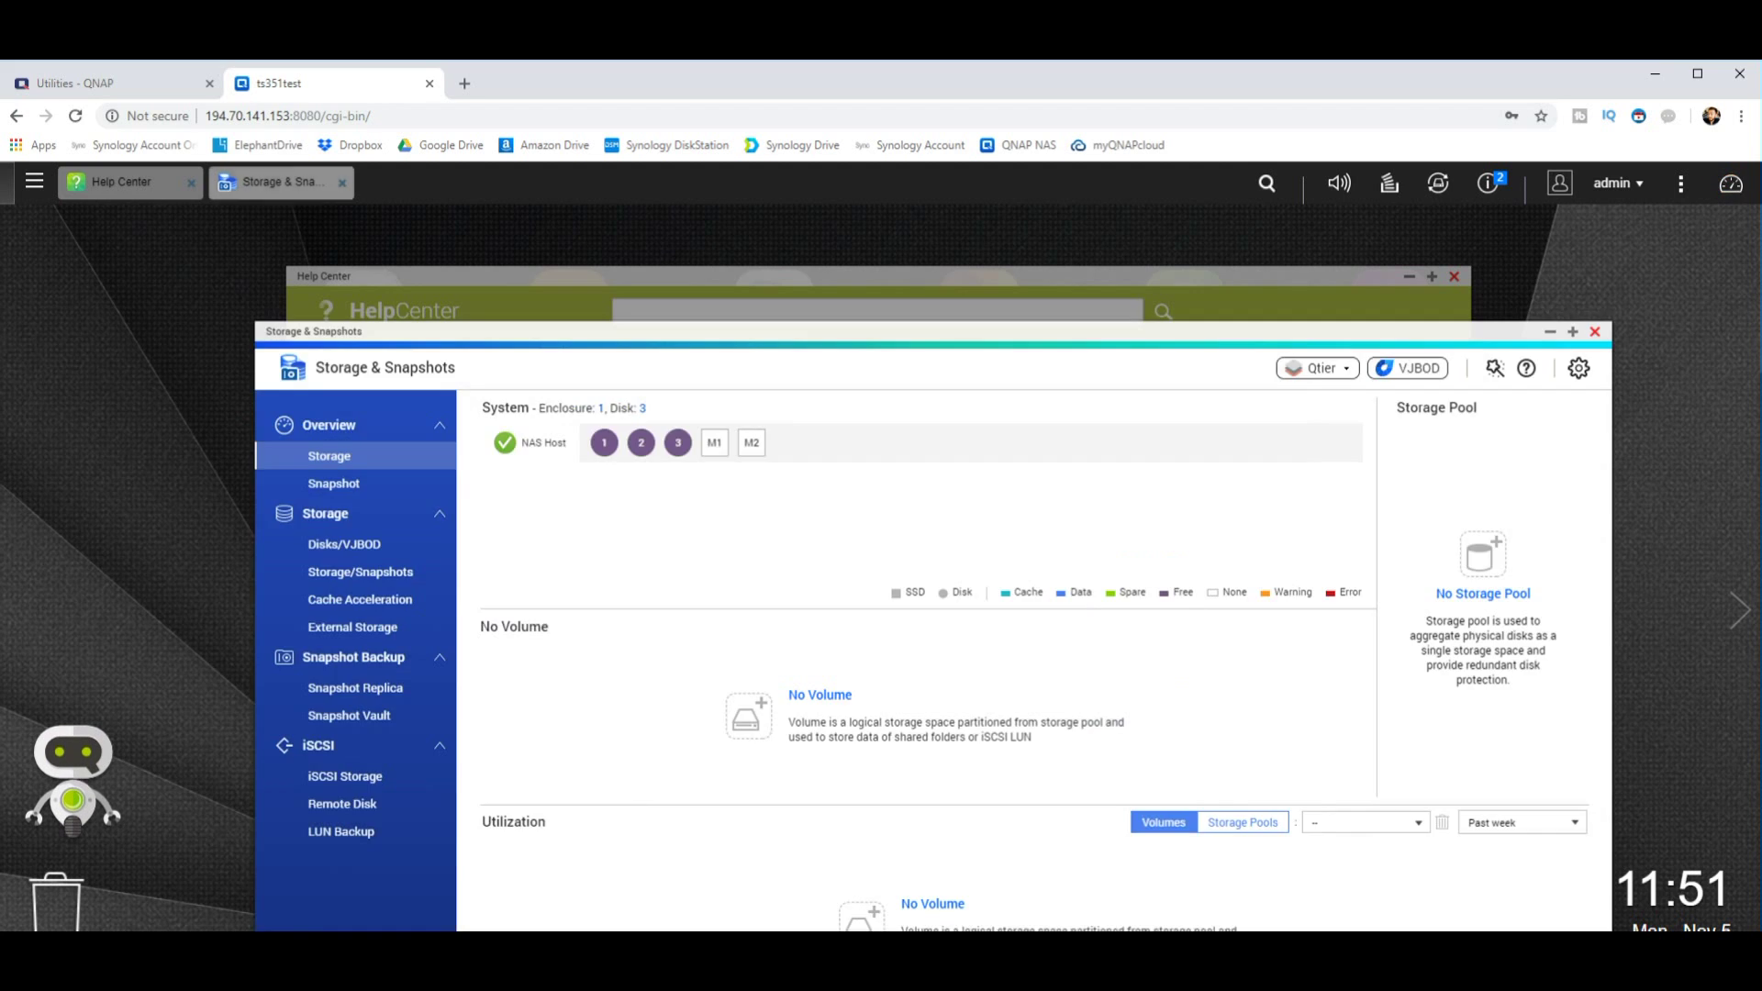
Step: Dismiss the Storage & Snapshots welcome message and the Help Center introduction notice
key(Escape)
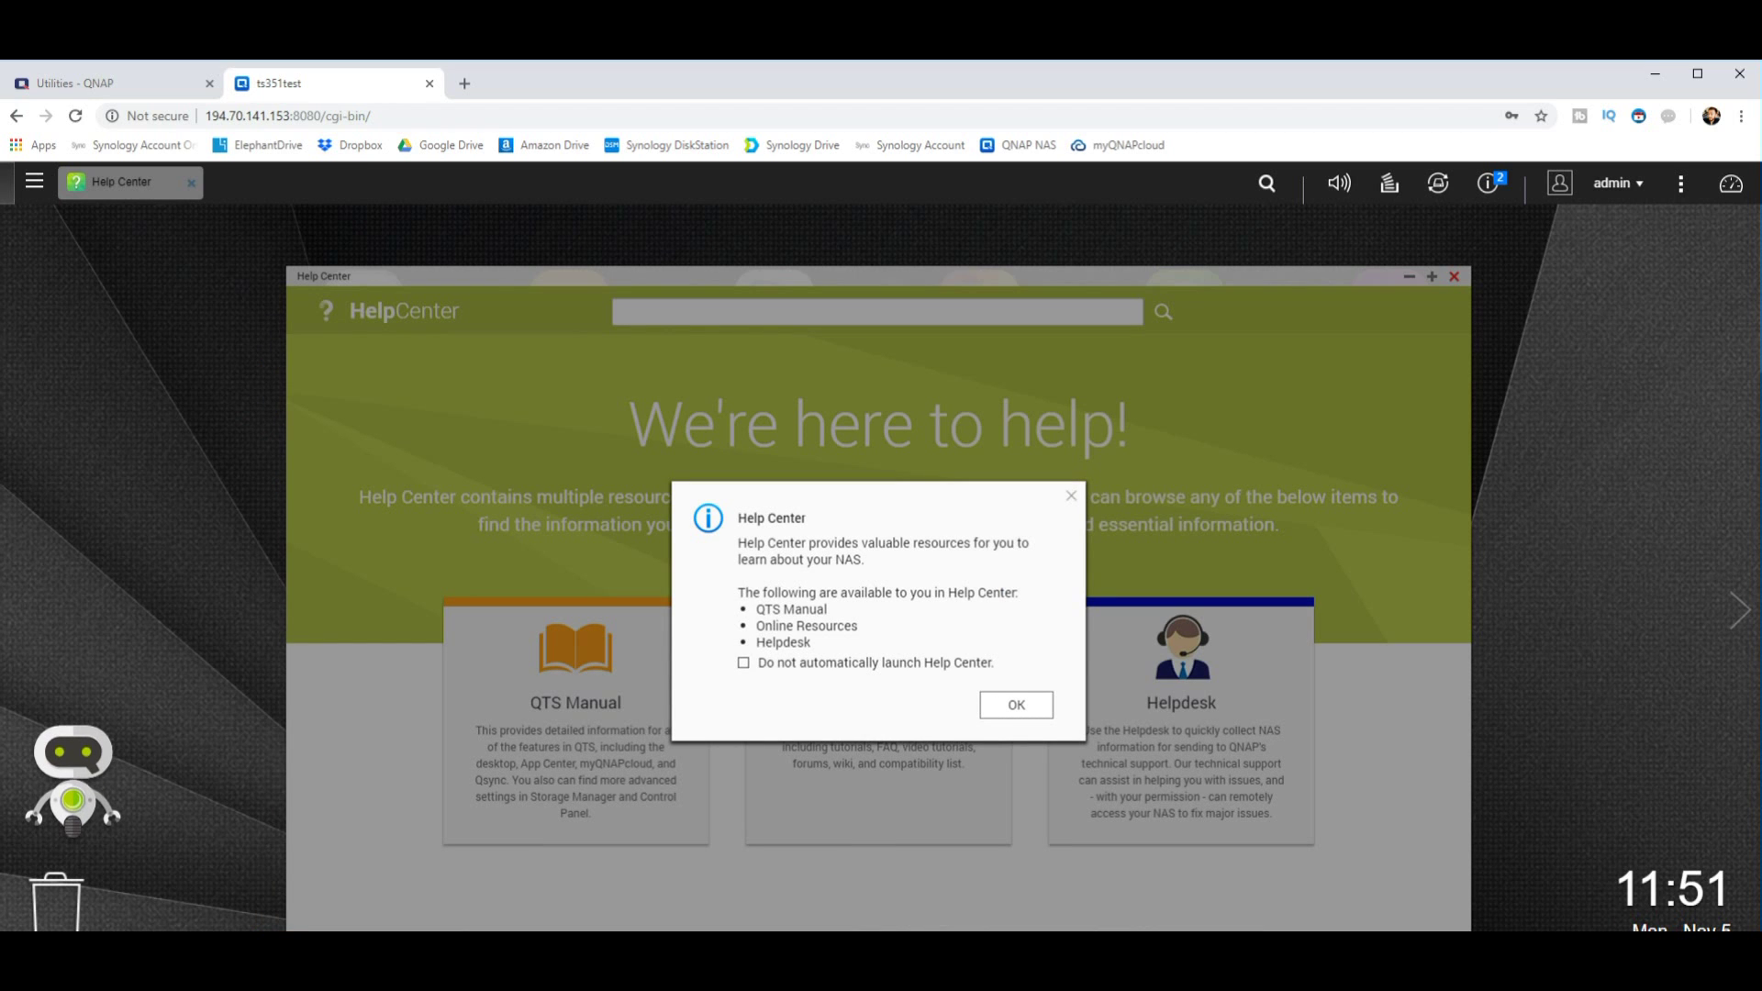
key(Return)
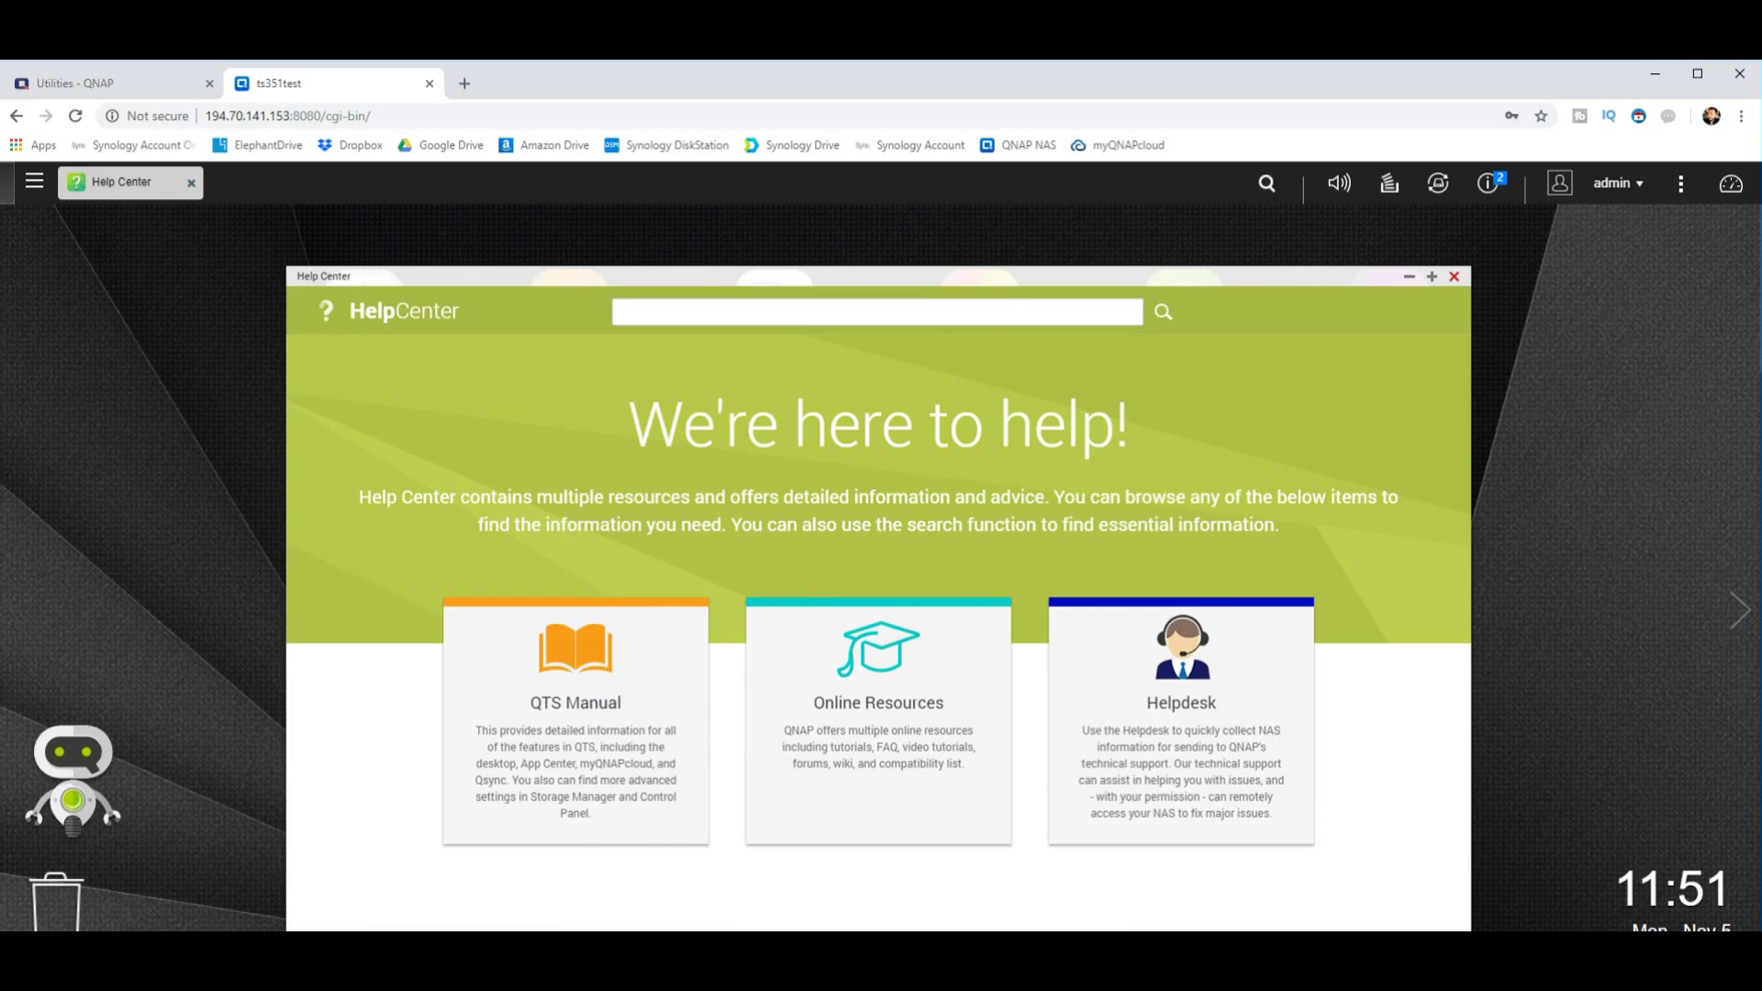
Step: Close the Help Center window and dismiss the License Store notice
click(1453, 276)
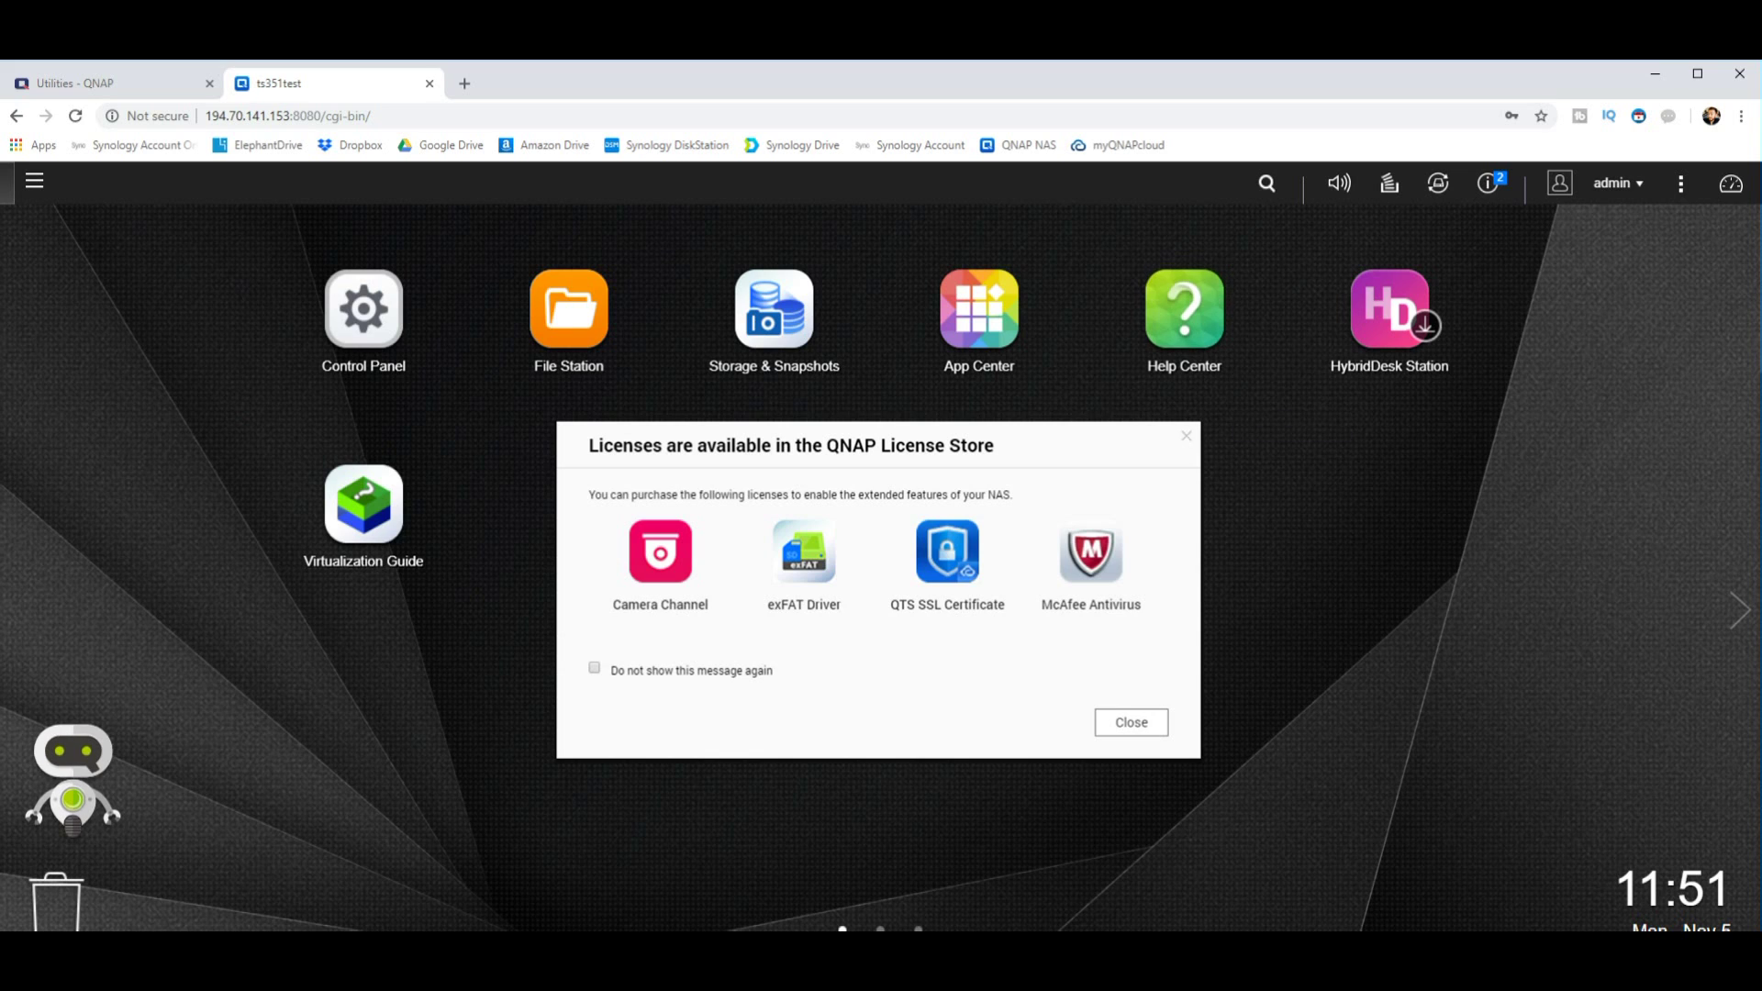
key(Escape)
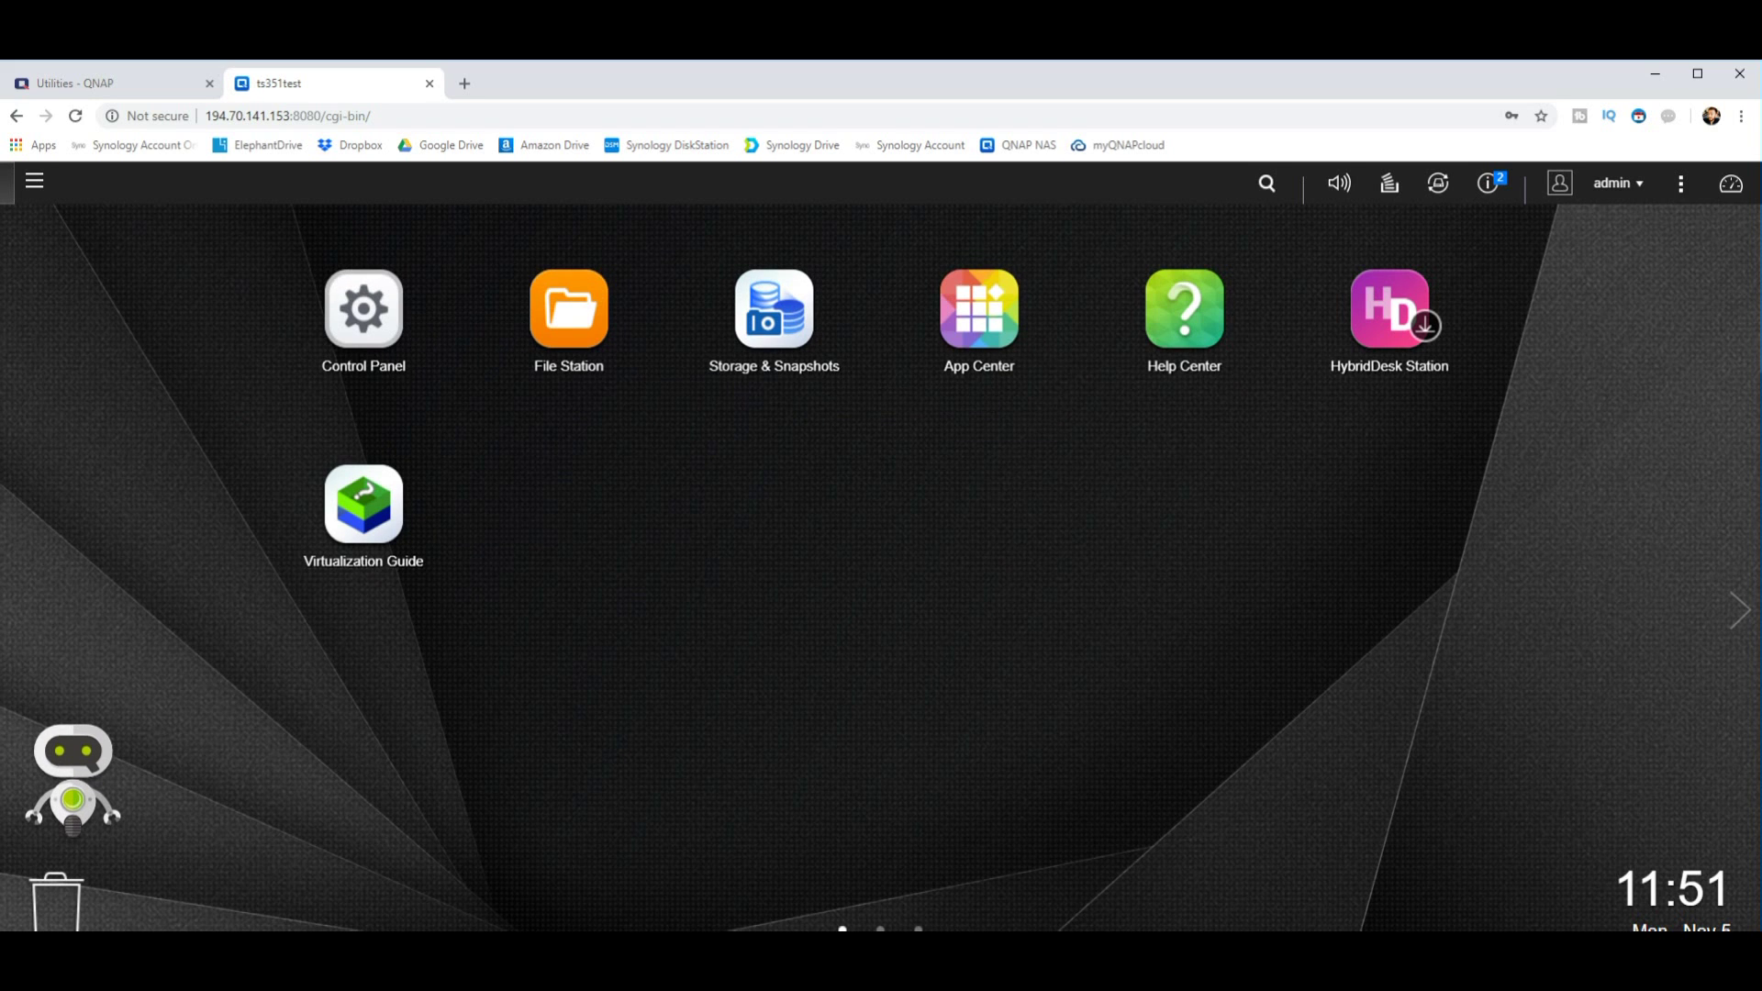
Step: Launch Control Panel from the QTS desktop icon
click(365, 312)
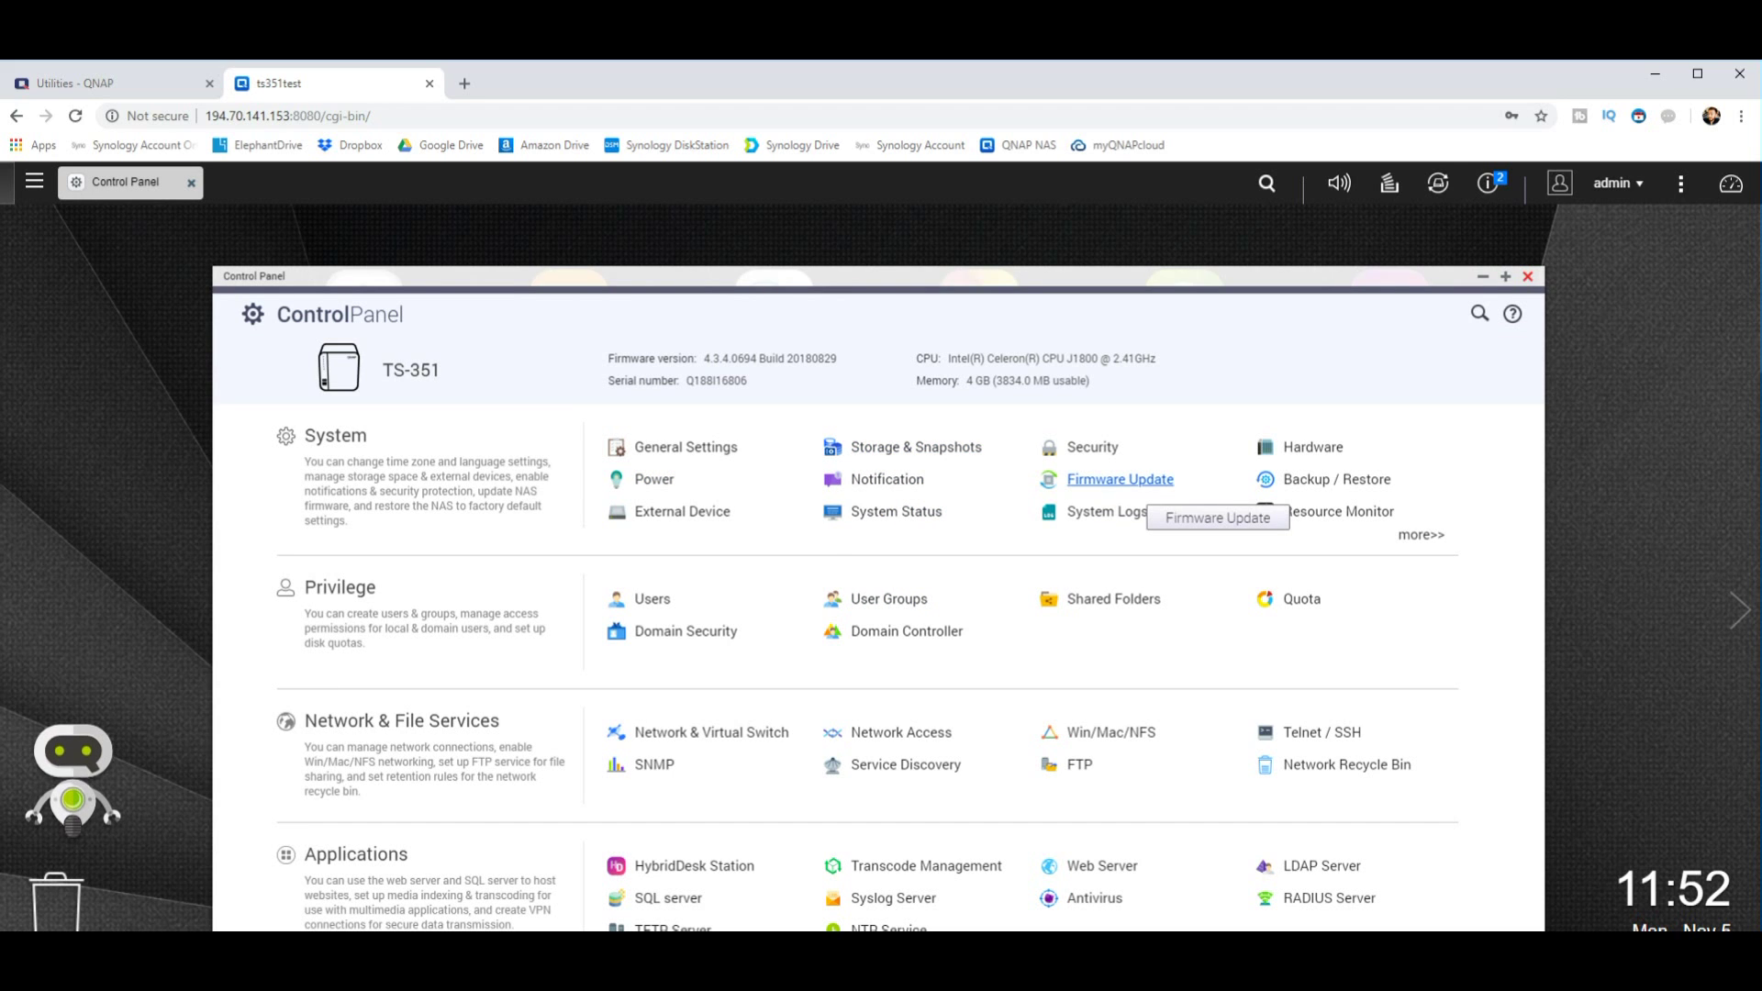
Step: Run a Live Update check under Firmware Update, finding 4.3.5.0722 Build 20181007 available
click(1120, 479)
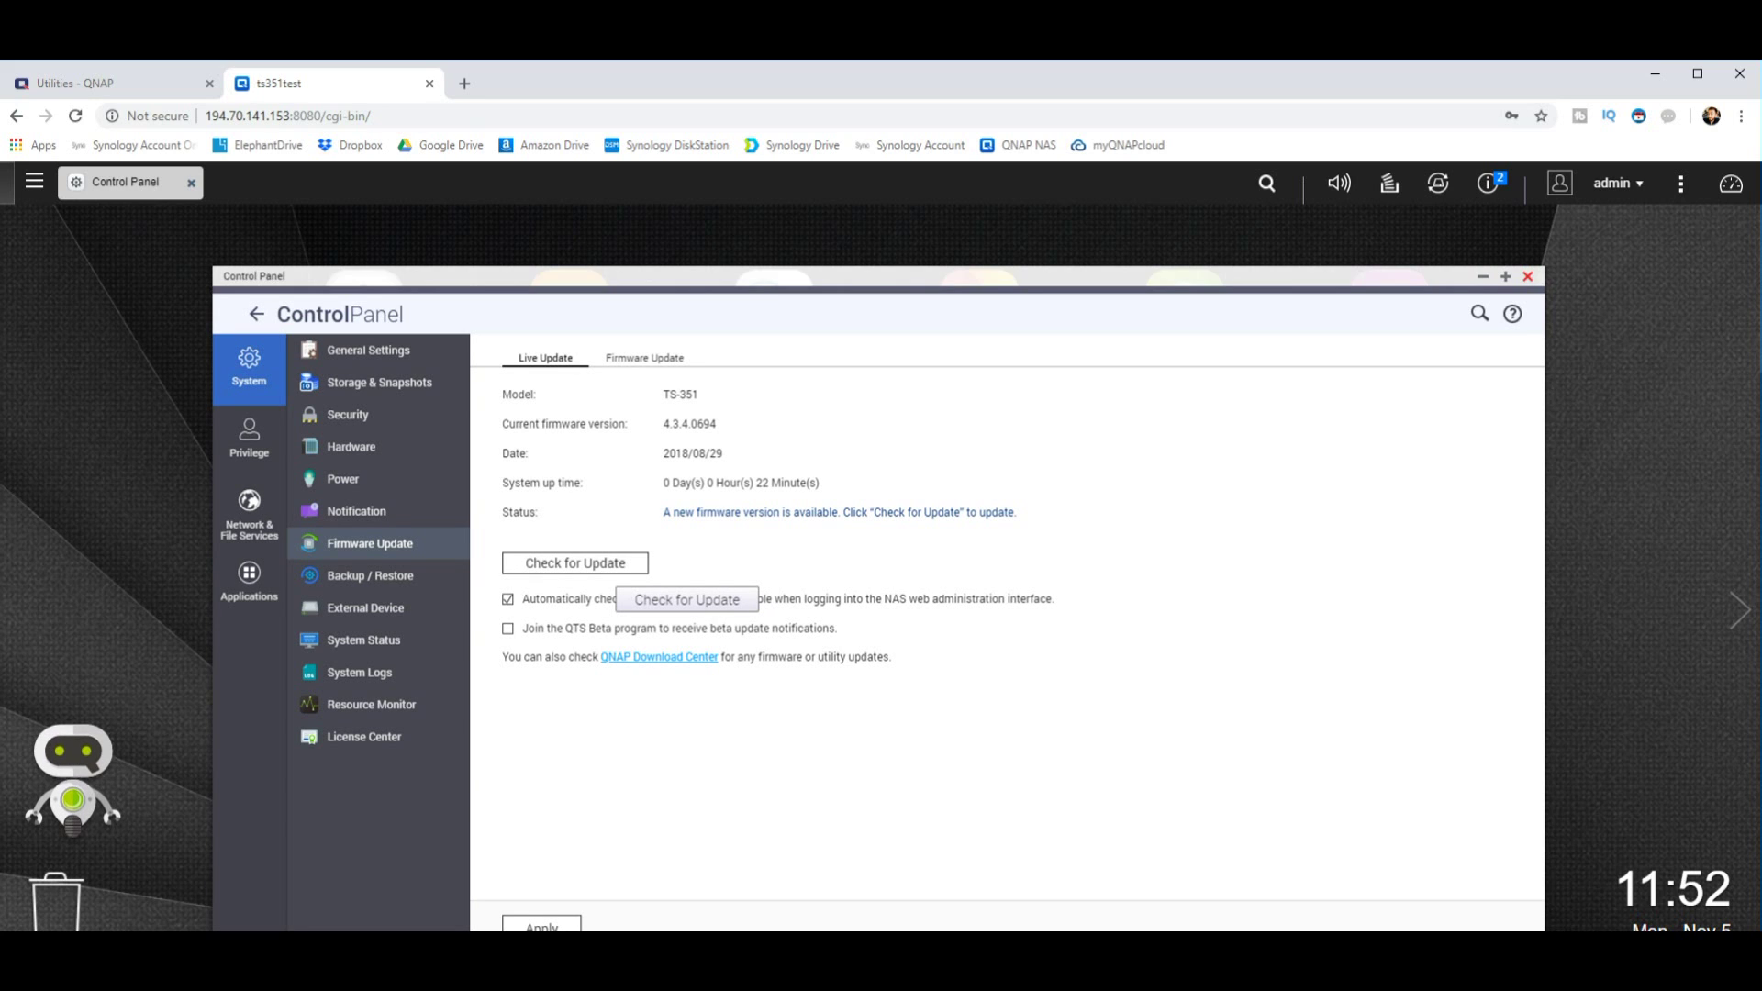
click(576, 562)
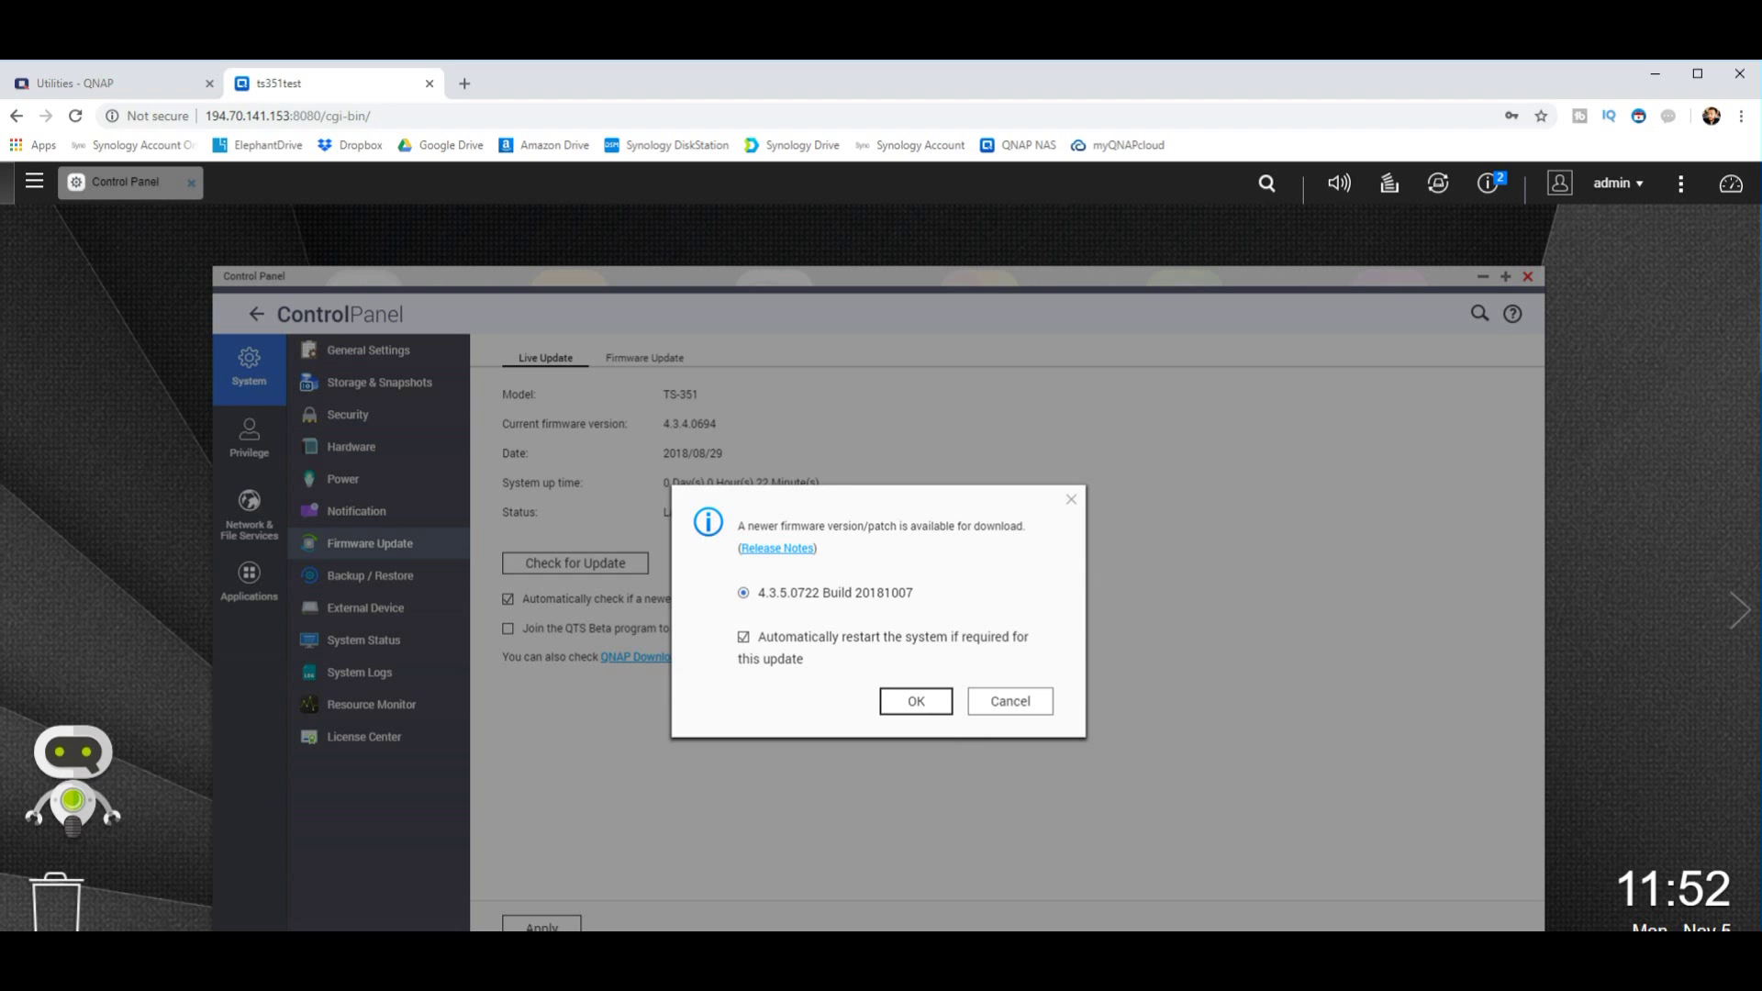
Step: Accept firmware 4.3.5.0722, scroll through the QTS 4.3.5 release notes, and start downloading
key(Return)
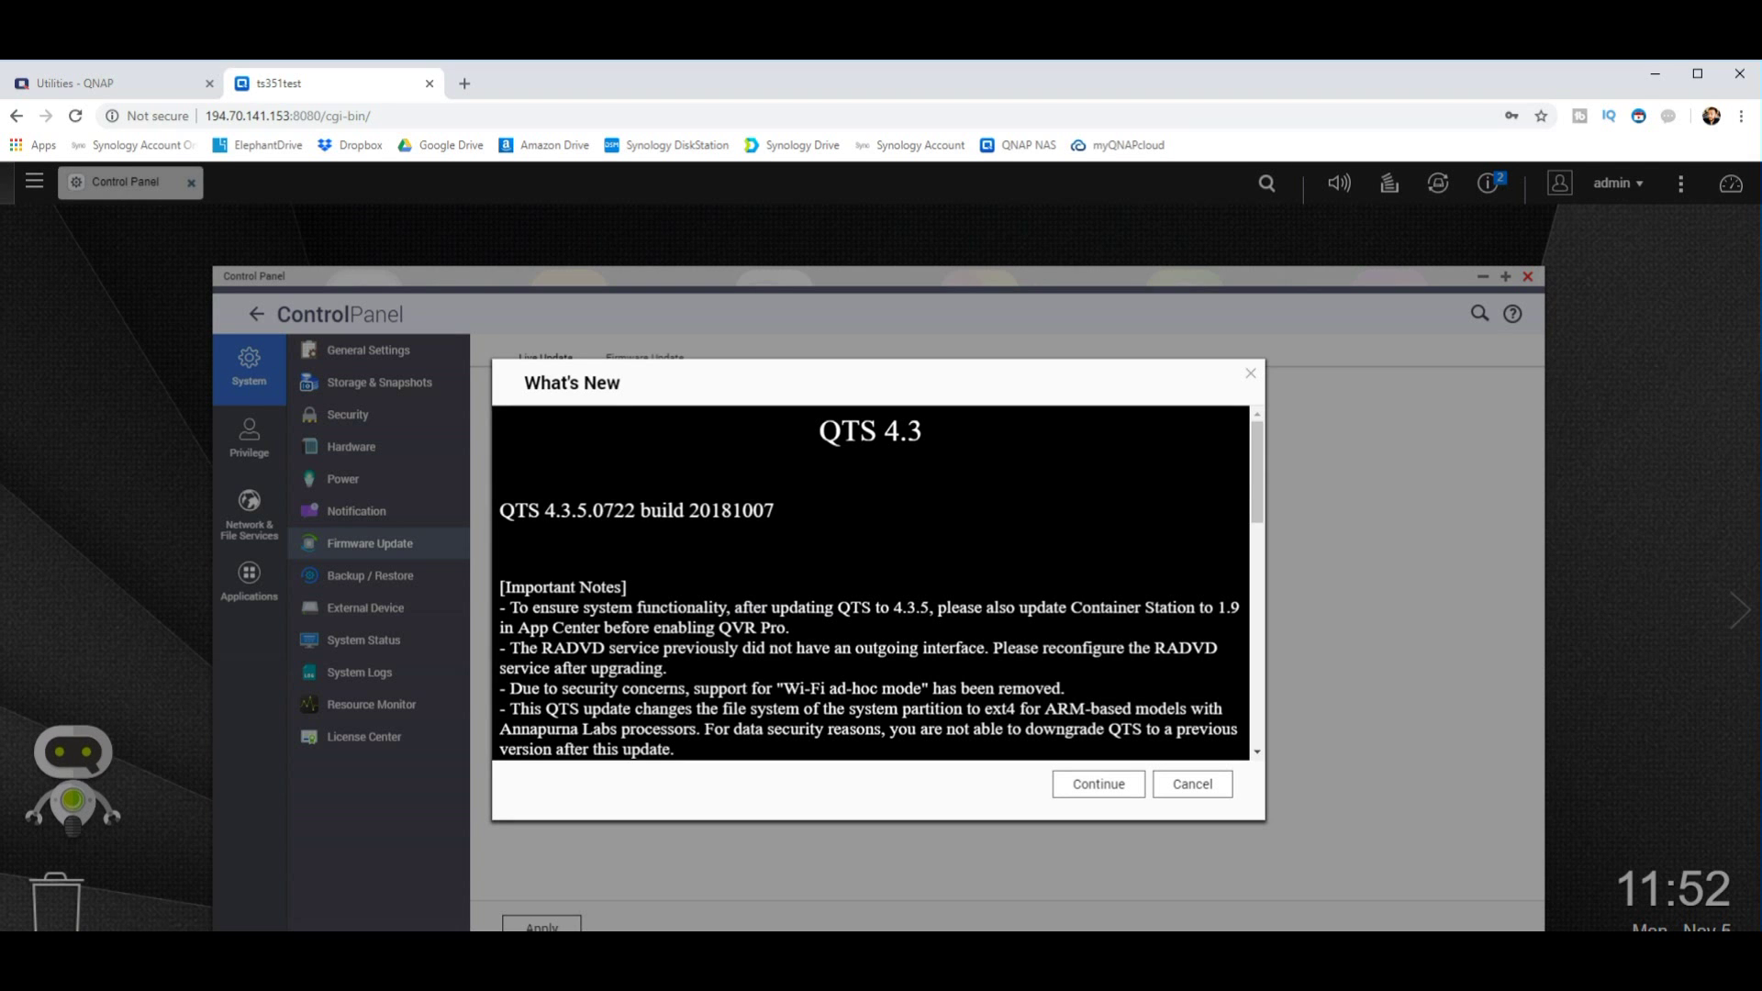
scroll(872, 588, down, 5)
scroll(872, 588, up, 5)
scroll(872, 583, down, 3)
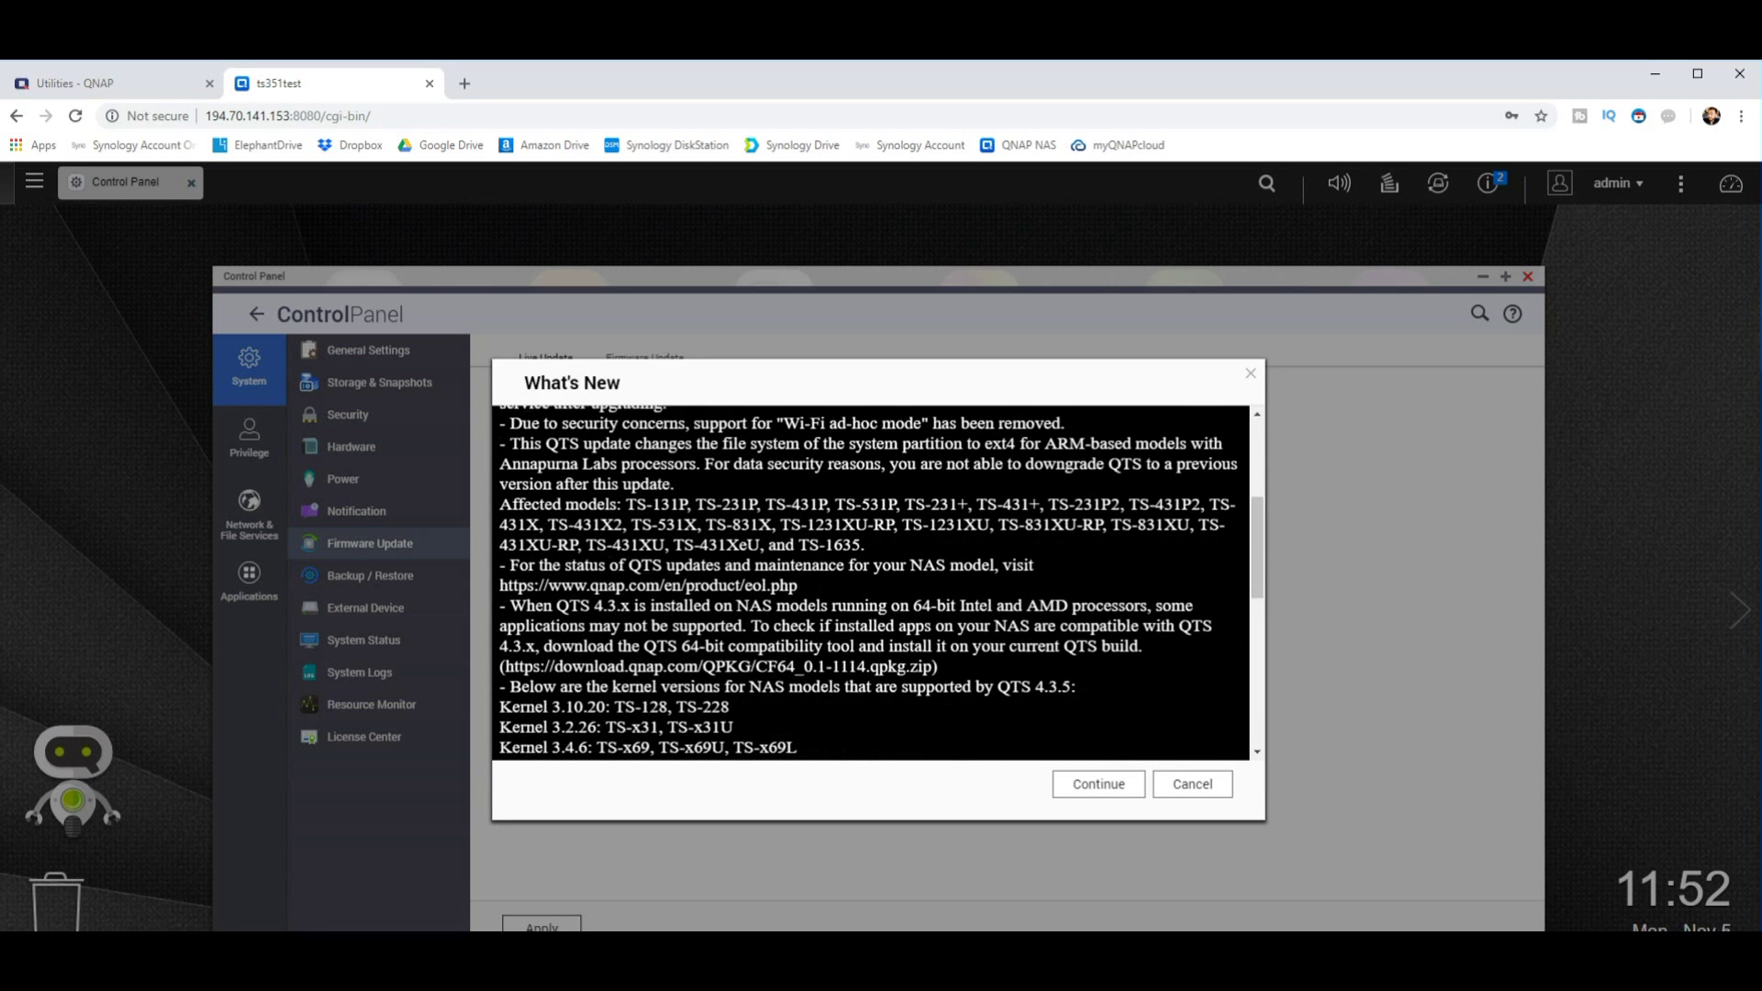
scroll(872, 583, down, 1)
scroll(871, 583, down, 5)
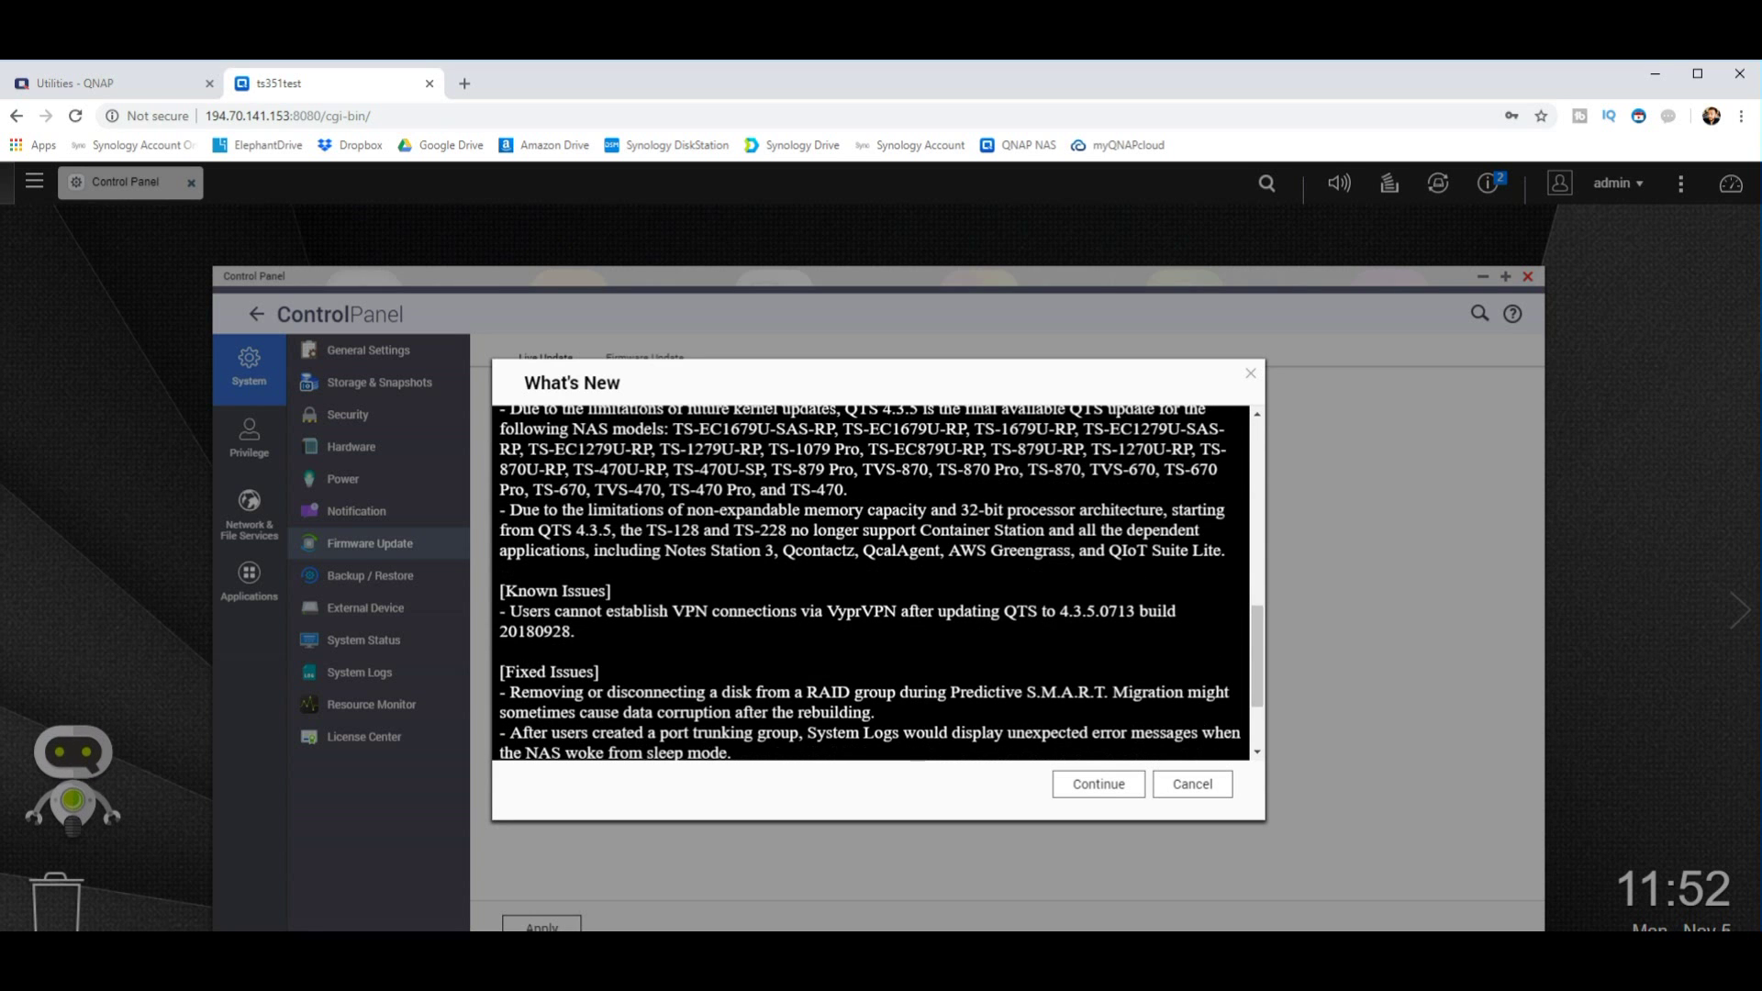
scroll(871, 583, down, 3)
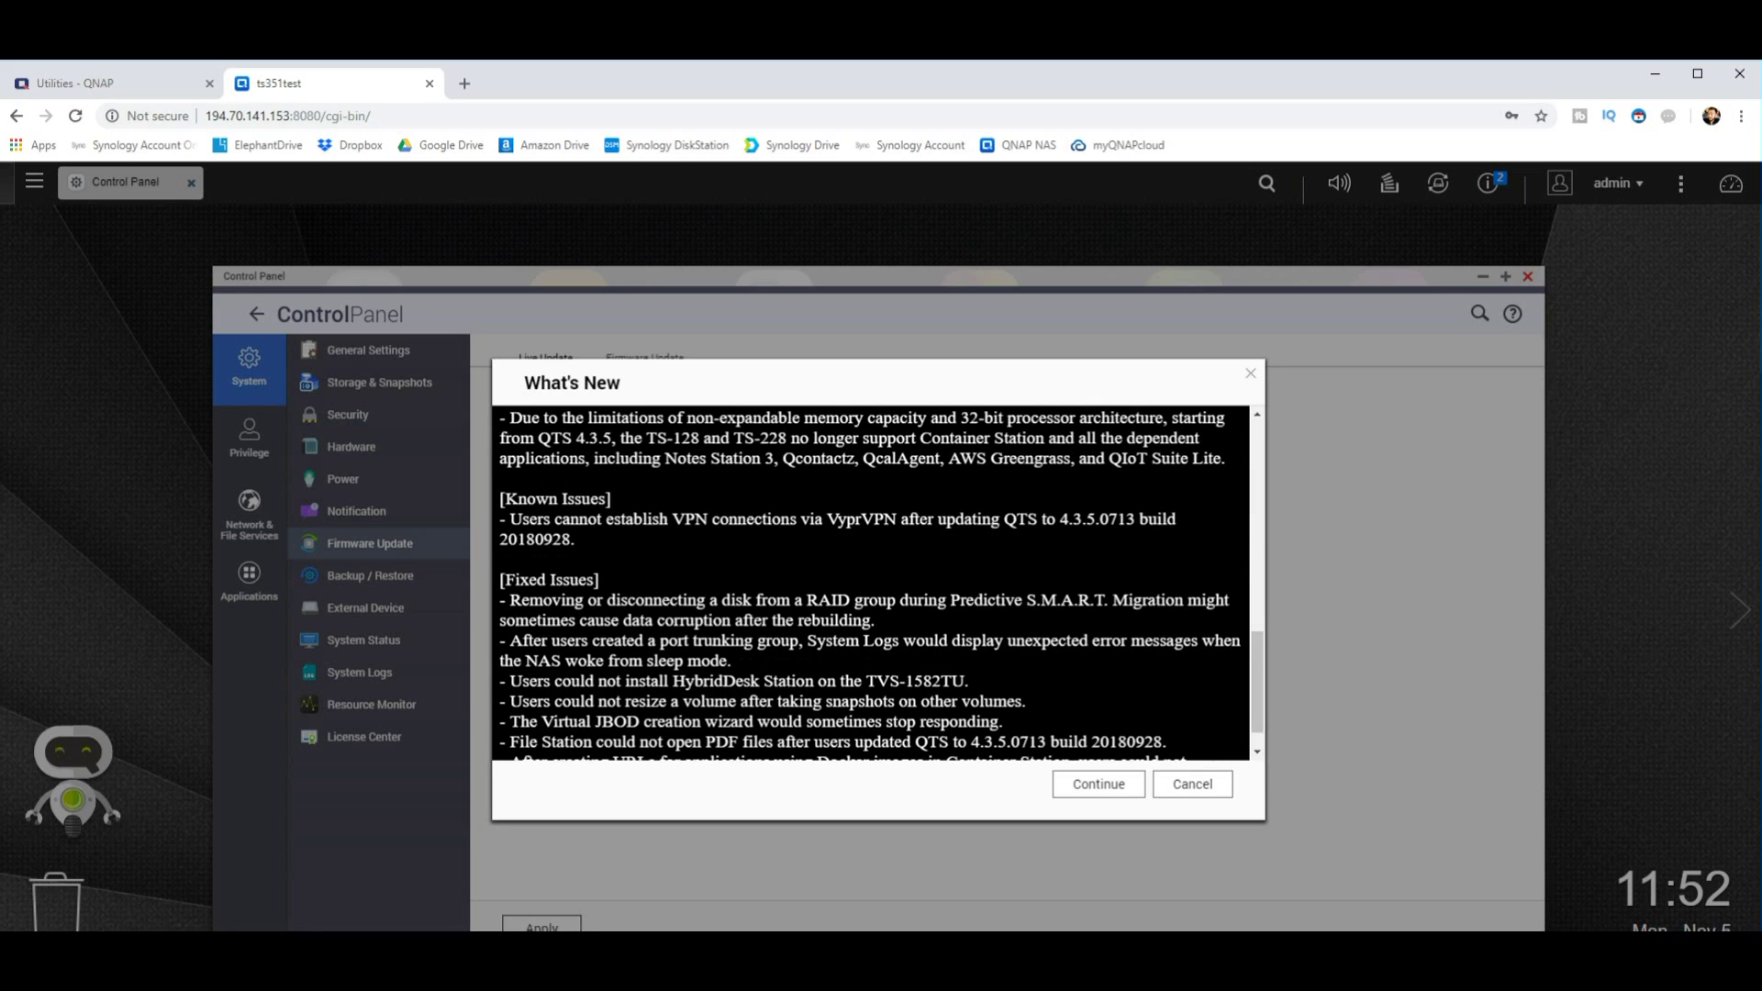
scroll(872, 582, down, 2)
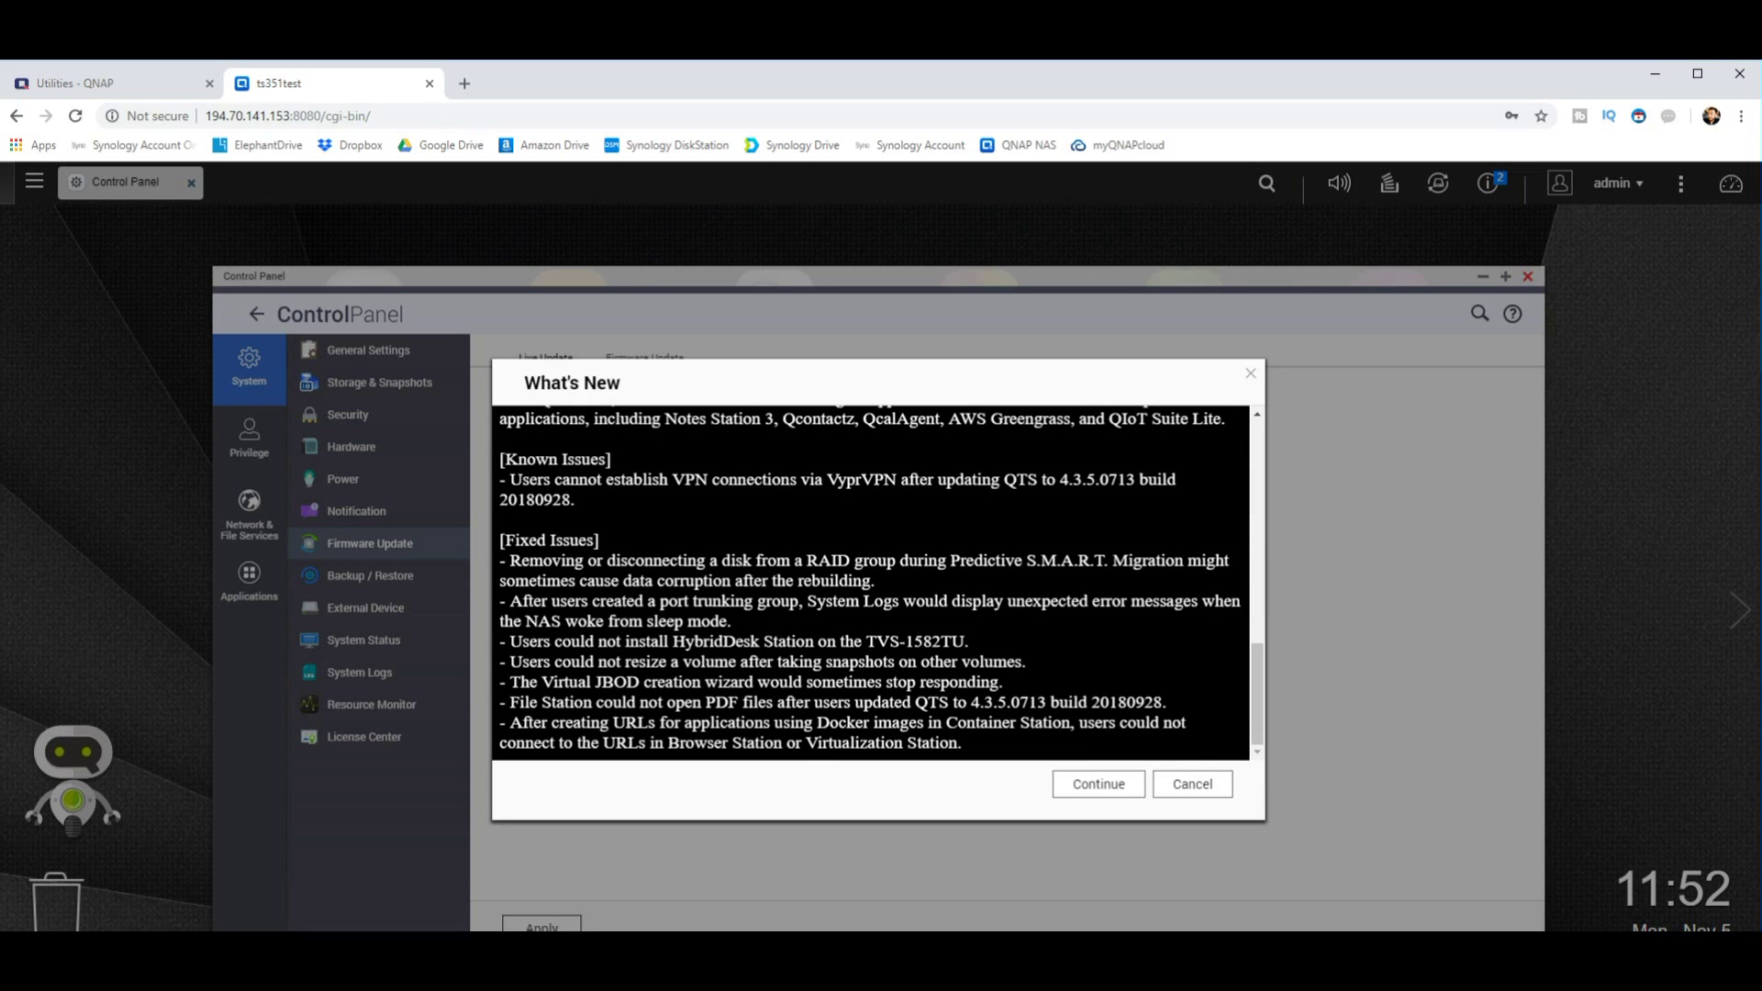
key(Return)
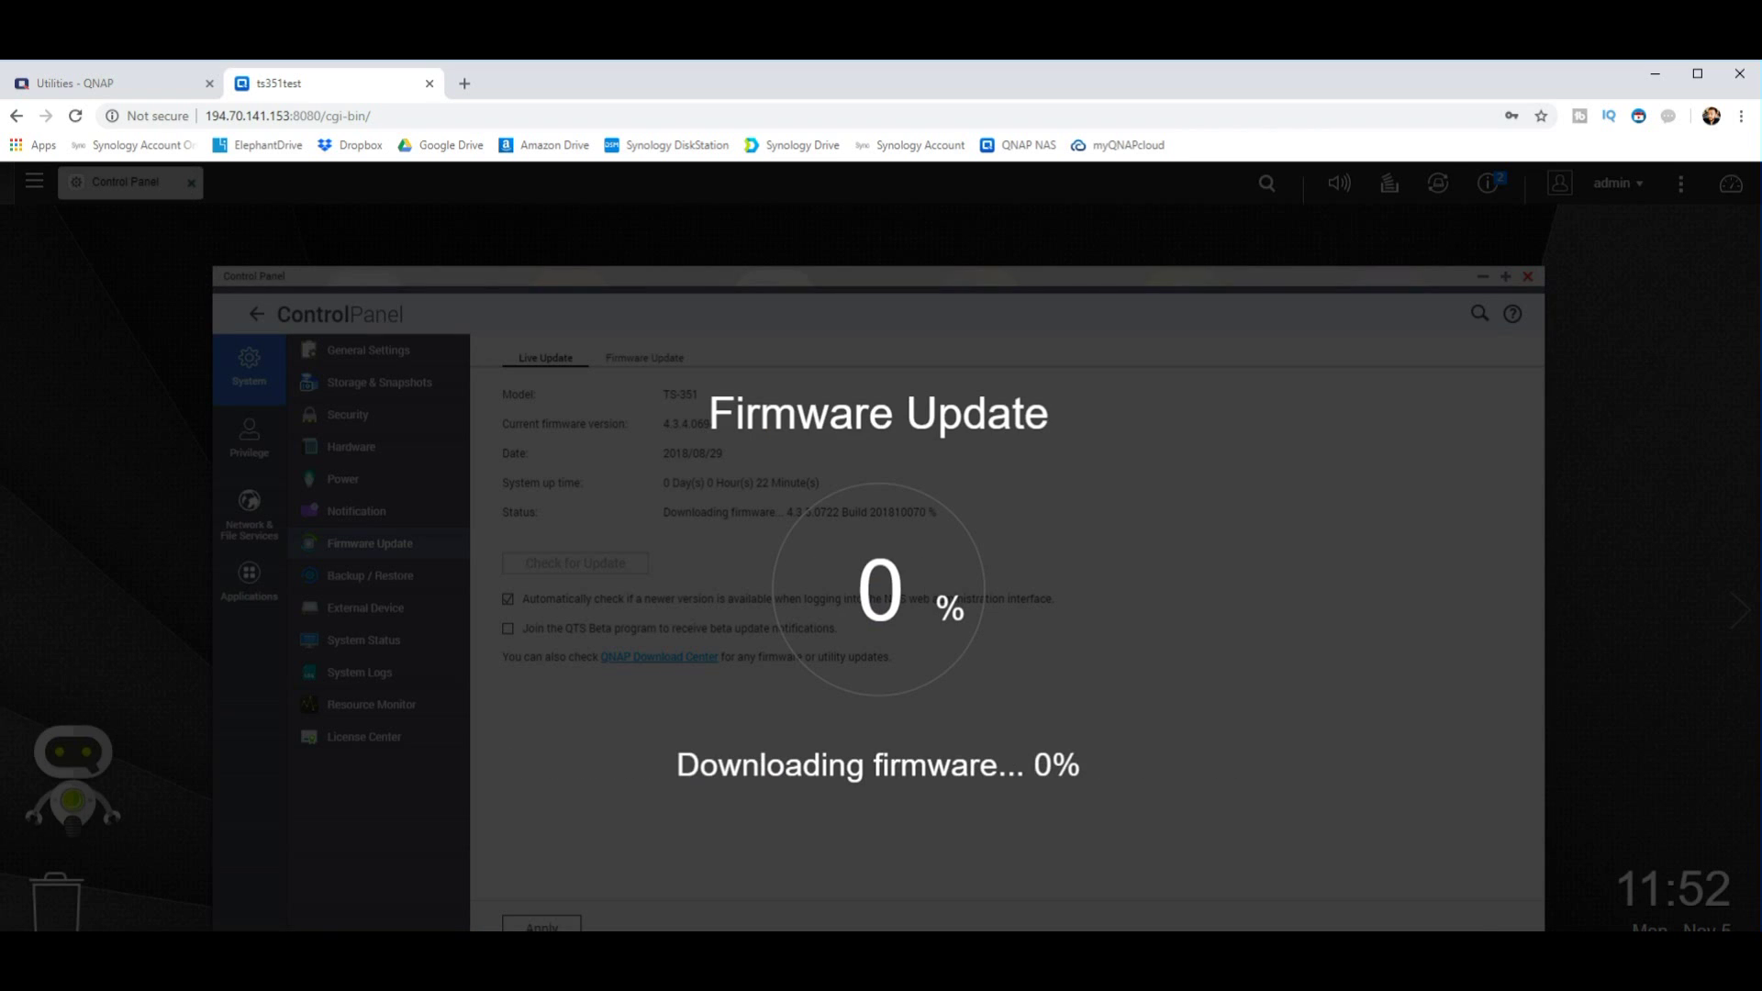